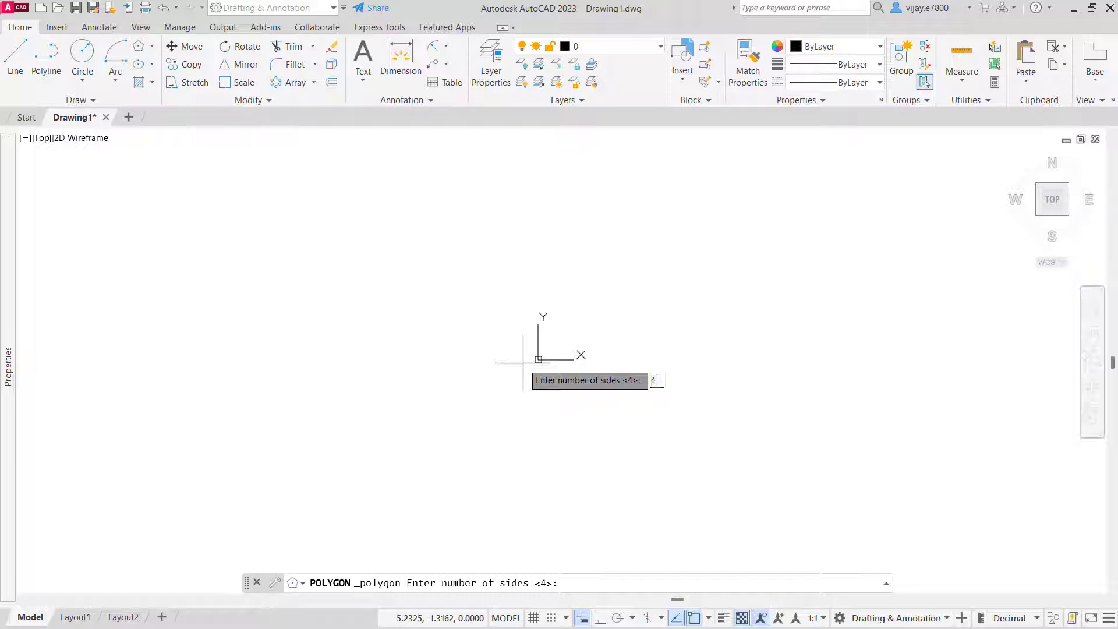
Step: Create a four-sided polygon centred at 0,0, circumscribed about a circle of radius 9
{"action": "key", "text": "Return"}
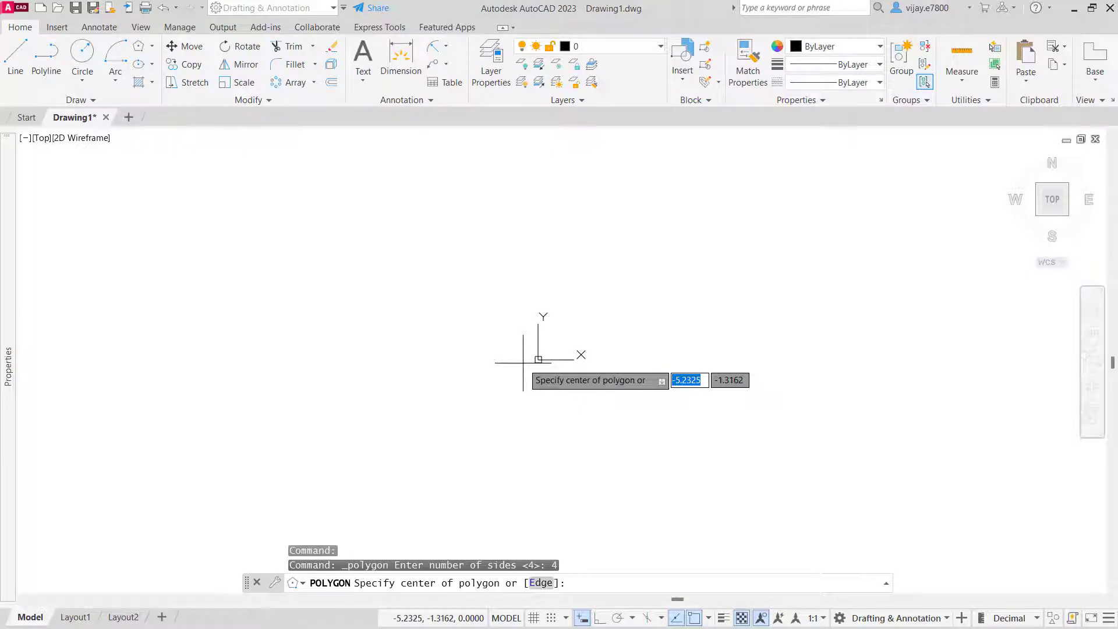
{"action": "type", "text": "0,0"}
{"action": "key", "text": "Return"}
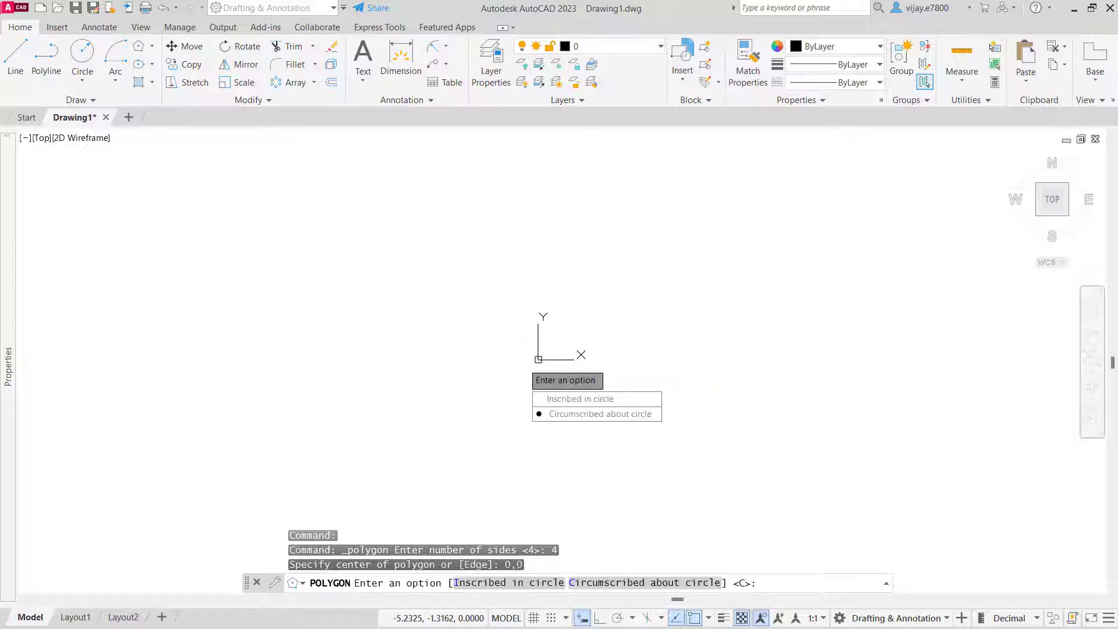
{"action": "left_click", "coordinate": [573, 414]}
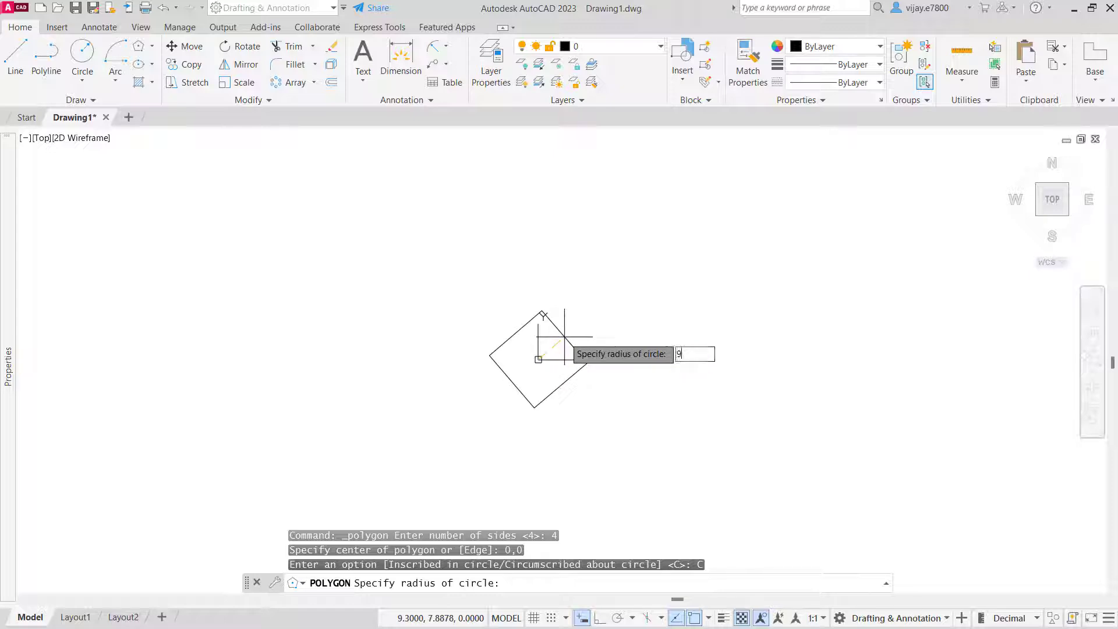
{"action": "key", "text": "Return"}
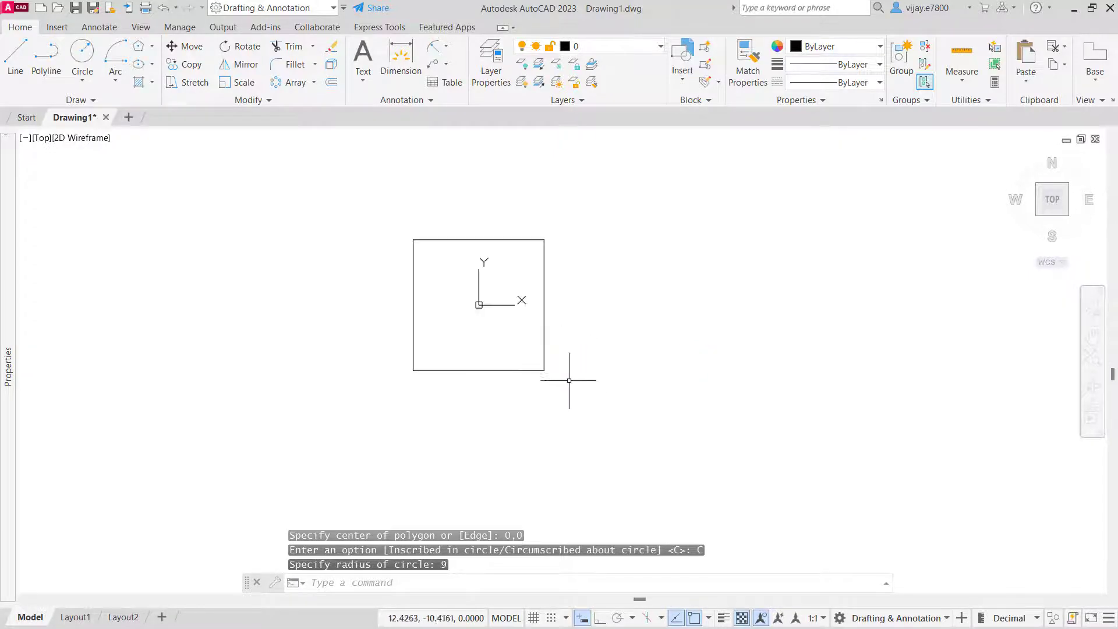
Step: Rotate the square by 45 degrees about the base point 0,0
{"action": "middle_click_drag", "start_coordinate": [517, 294], "coordinate": [551, 334]}
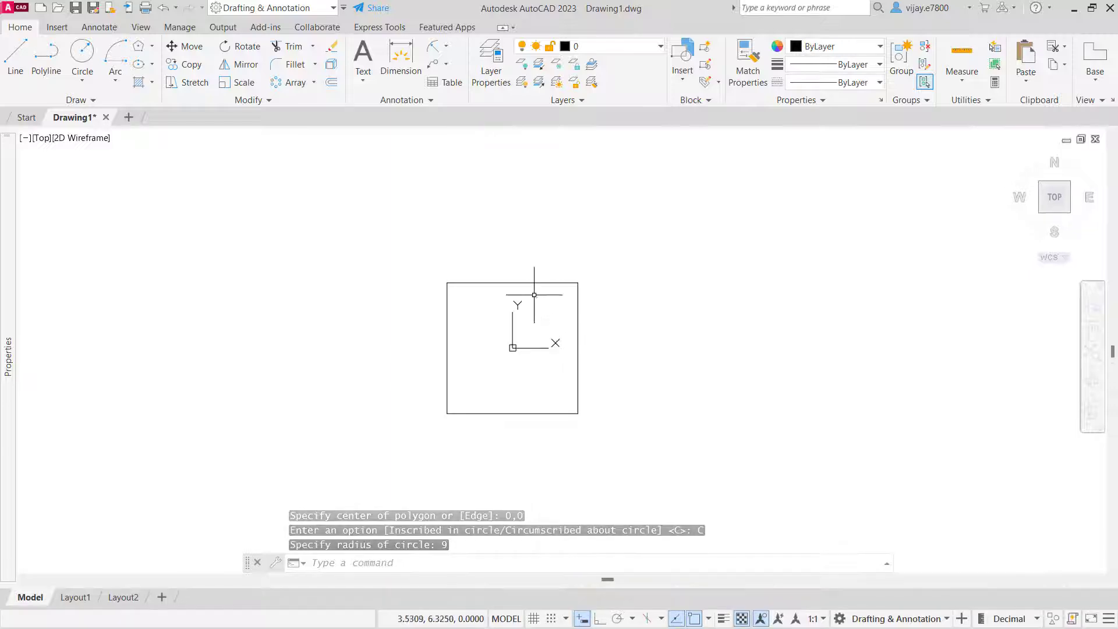
{"action": "left_click", "coordinate": [614, 340]}
{"action": "left_click", "coordinate": [557, 233]}
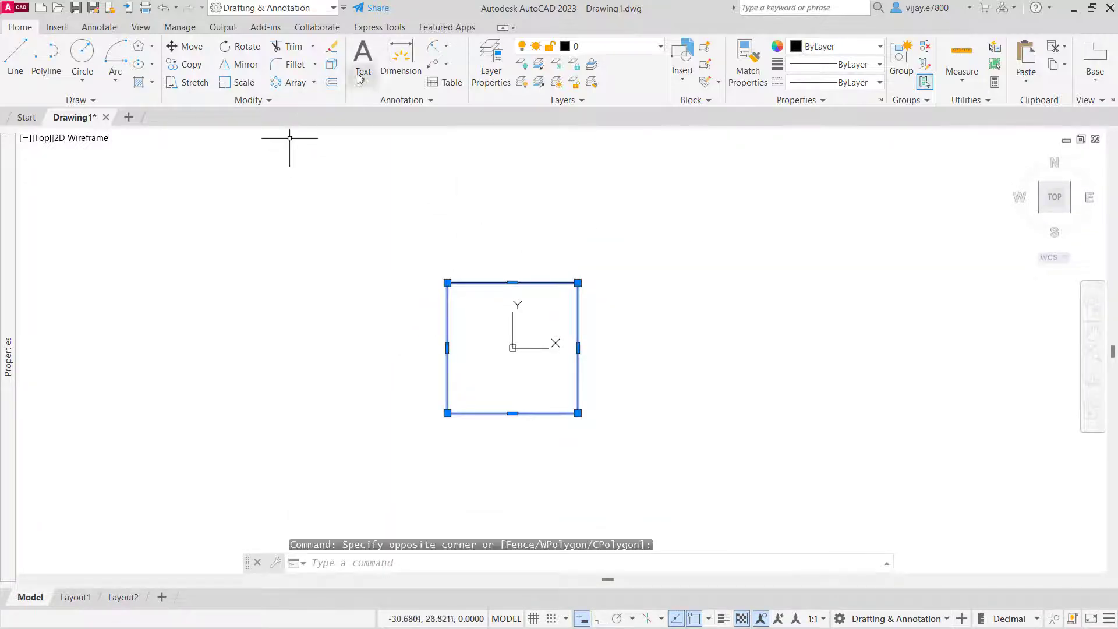
{"action": "left_click", "coordinate": [240, 47]}
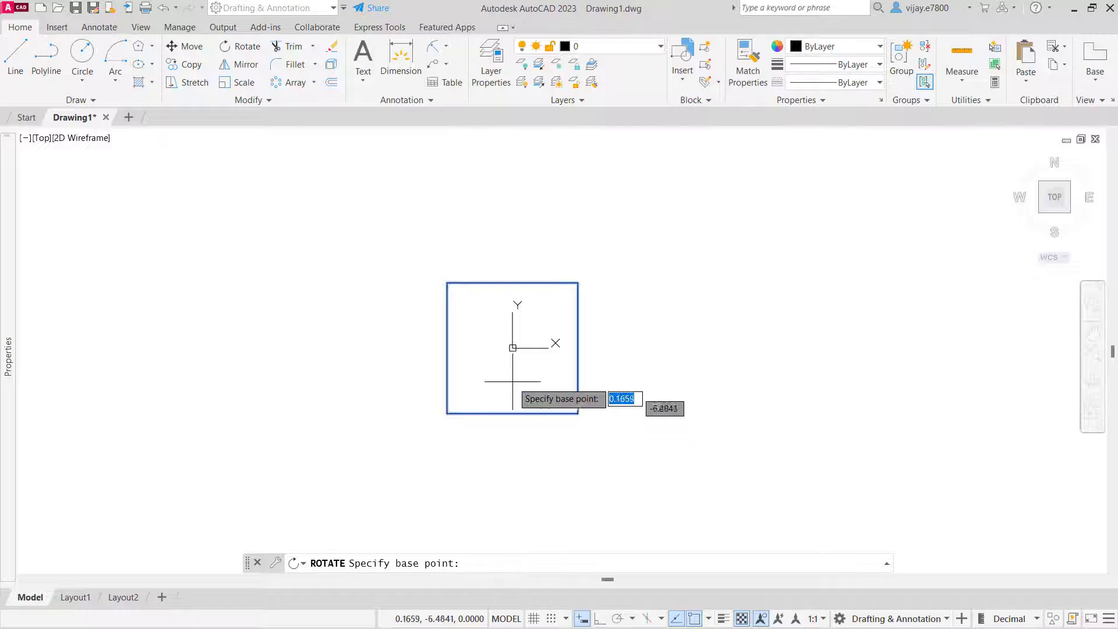
{"action": "type", "text": "0,0"}
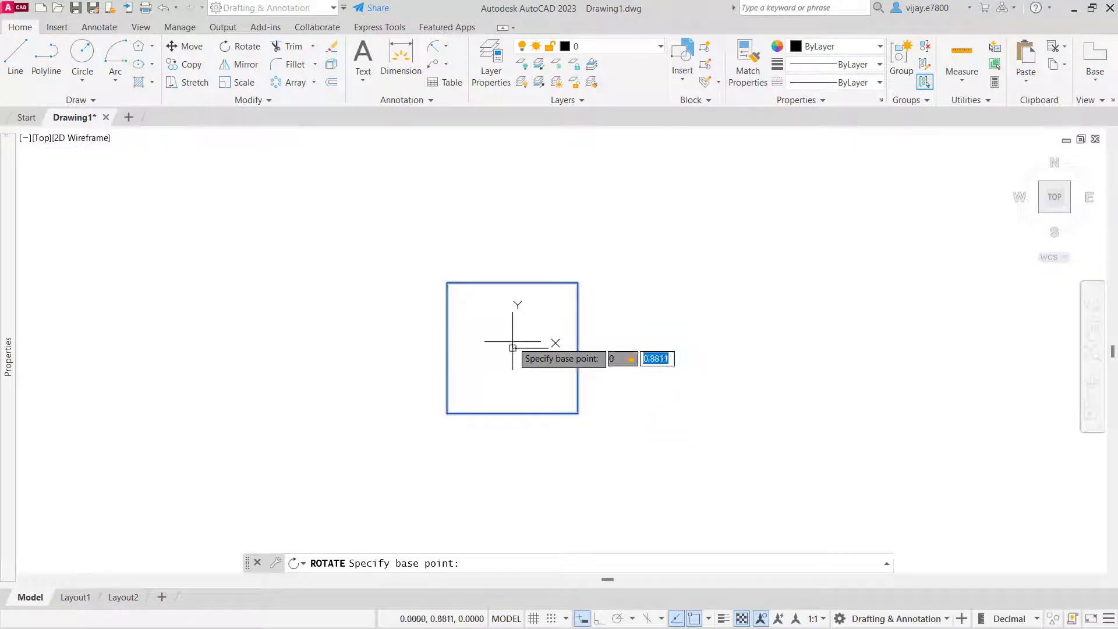
{"action": "key", "text": "Return"}
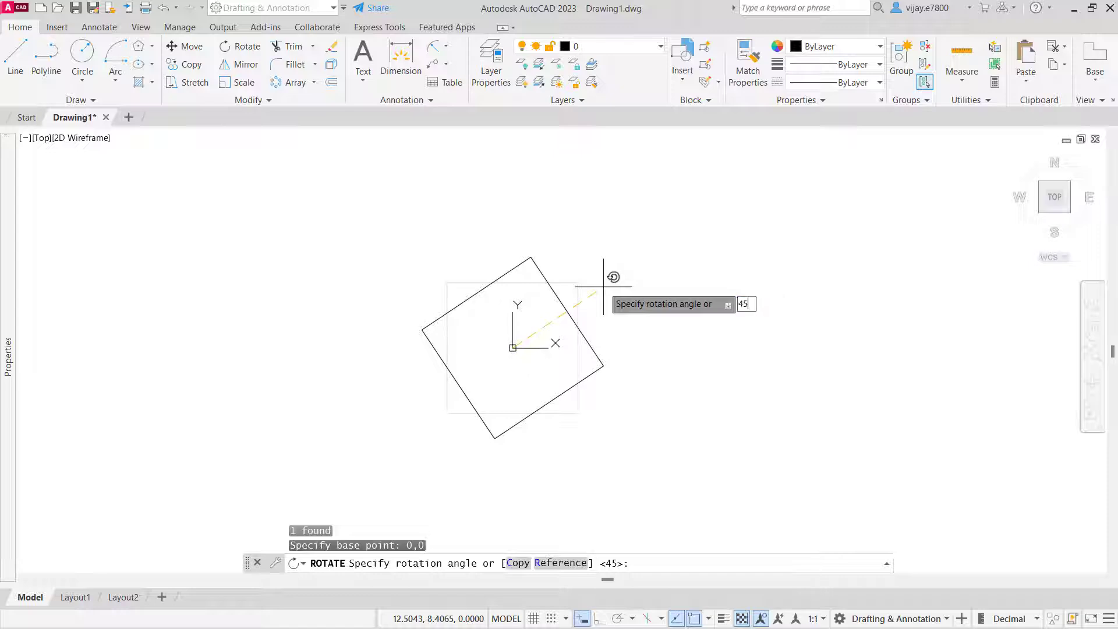
{"action": "type", "text": "45"}
{"action": "key", "text": "Return"}
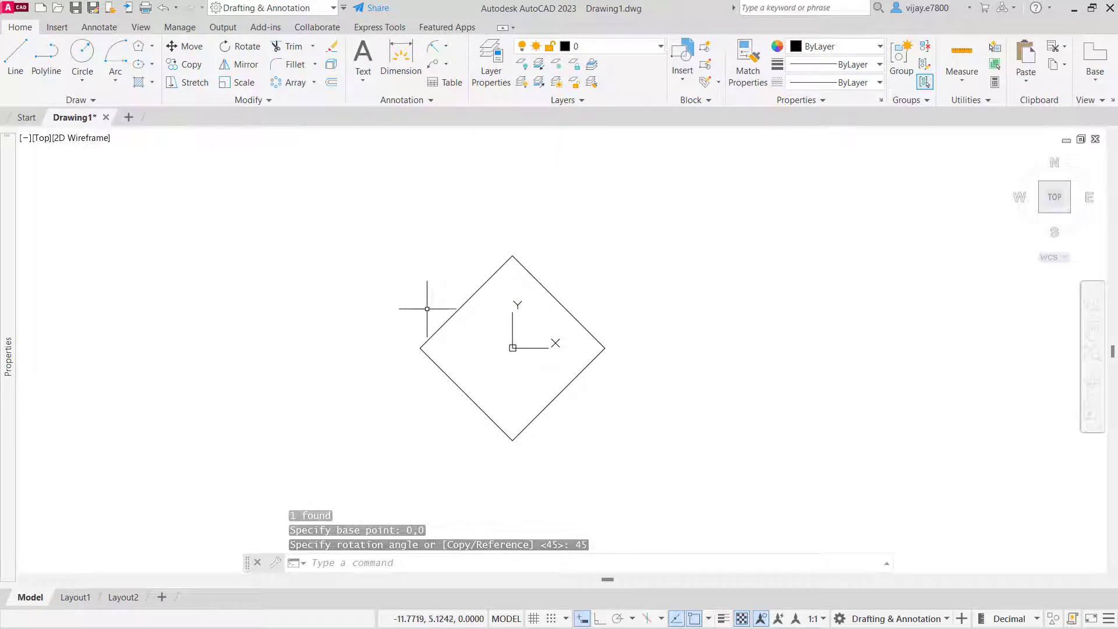
Step: Draw a circle of diameter 38 centred on the origin around the rotated square
{"action": "left_click", "coordinate": [82, 79]}
{"action": "left_click", "coordinate": [112, 140]}
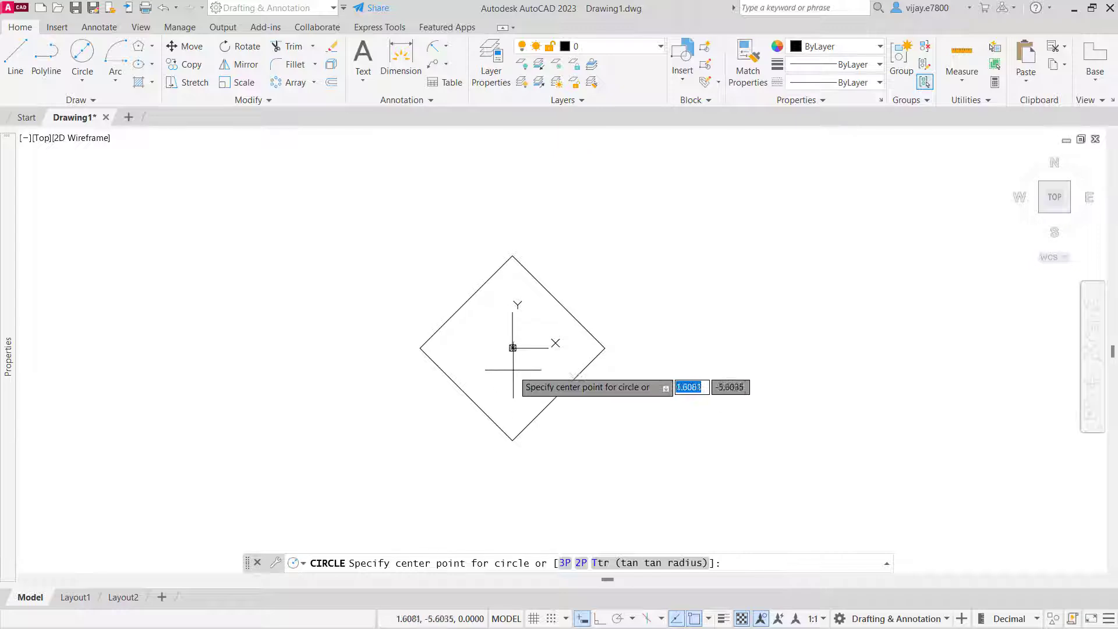
{"action": "left_click", "coordinate": [512, 348]}
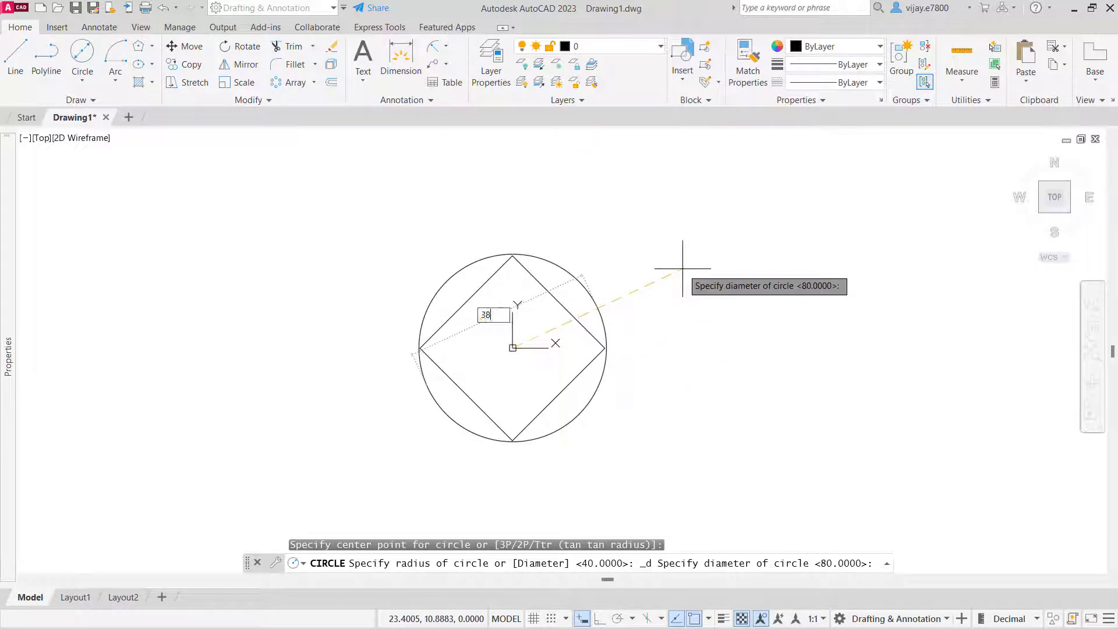
{"action": "key", "text": "Return"}
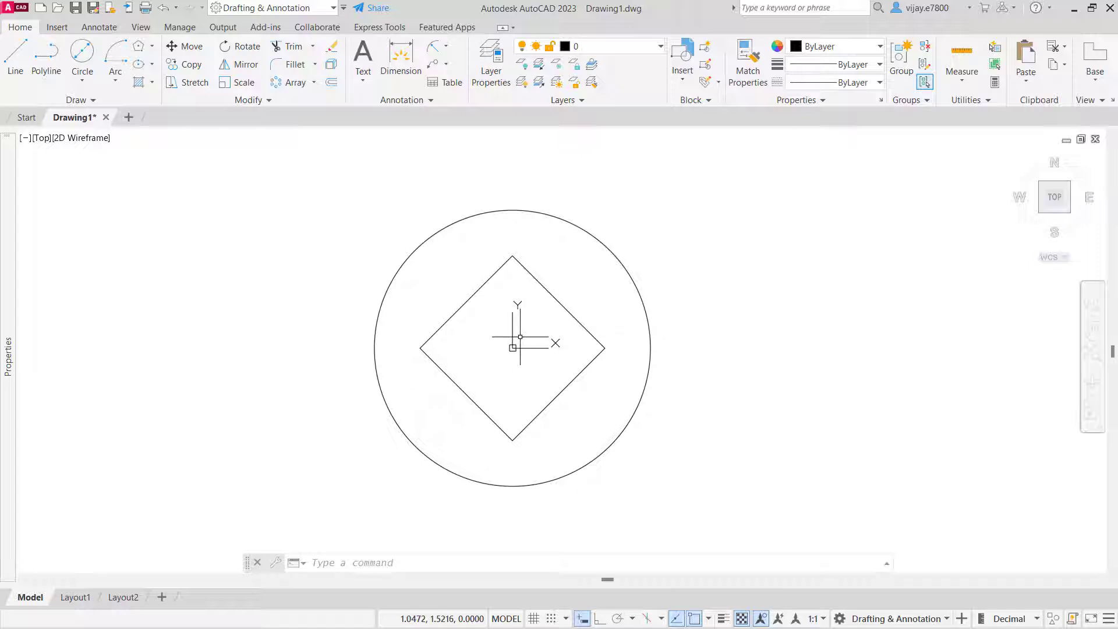
Step: Draw a concentric circle of radius 35 centred on the origin
{"action": "left_click", "coordinate": [84, 80]}
{"action": "left_click", "coordinate": [117, 106]}
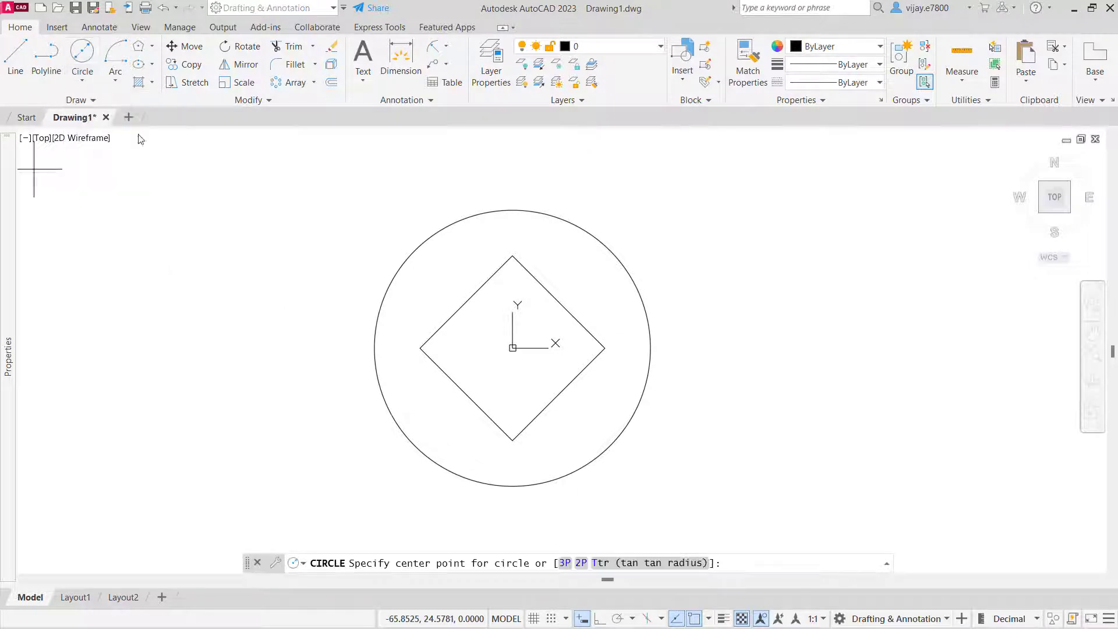
{"action": "left_click", "coordinate": [512, 347]}
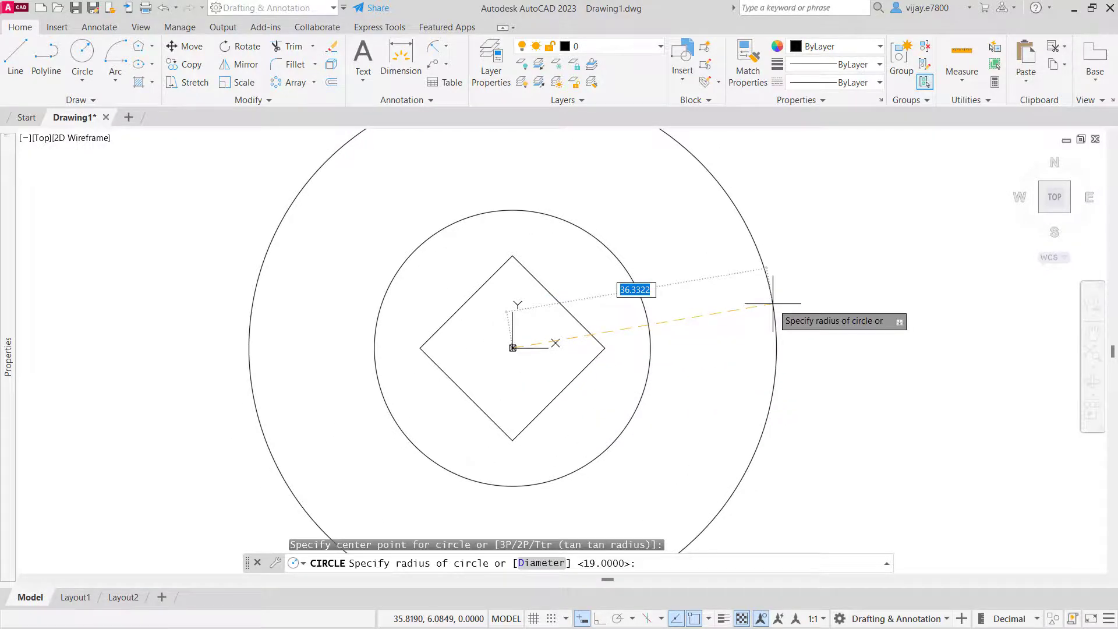
{"action": "key", "text": "Return"}
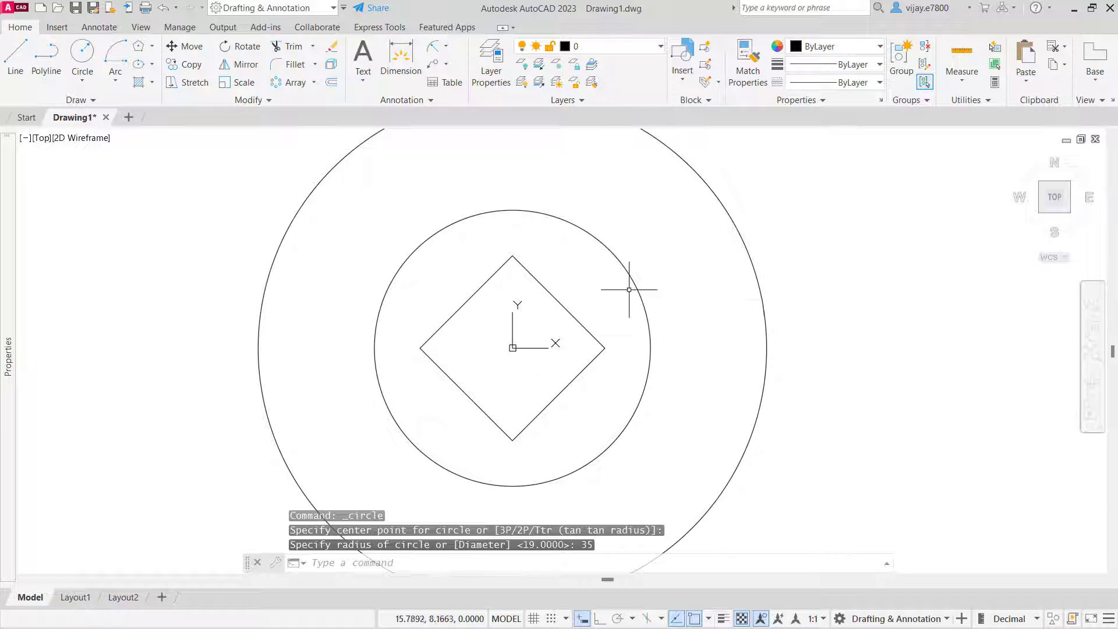
Step: Draw a concentric circle of diameter 130 centred on the origin
{"action": "scroll", "coordinate": [629, 289], "scroll_direction": "down", "scroll_amount": 2}
{"action": "middle_click_drag", "start_coordinate": [651, 239], "coordinate": [638, 259]}
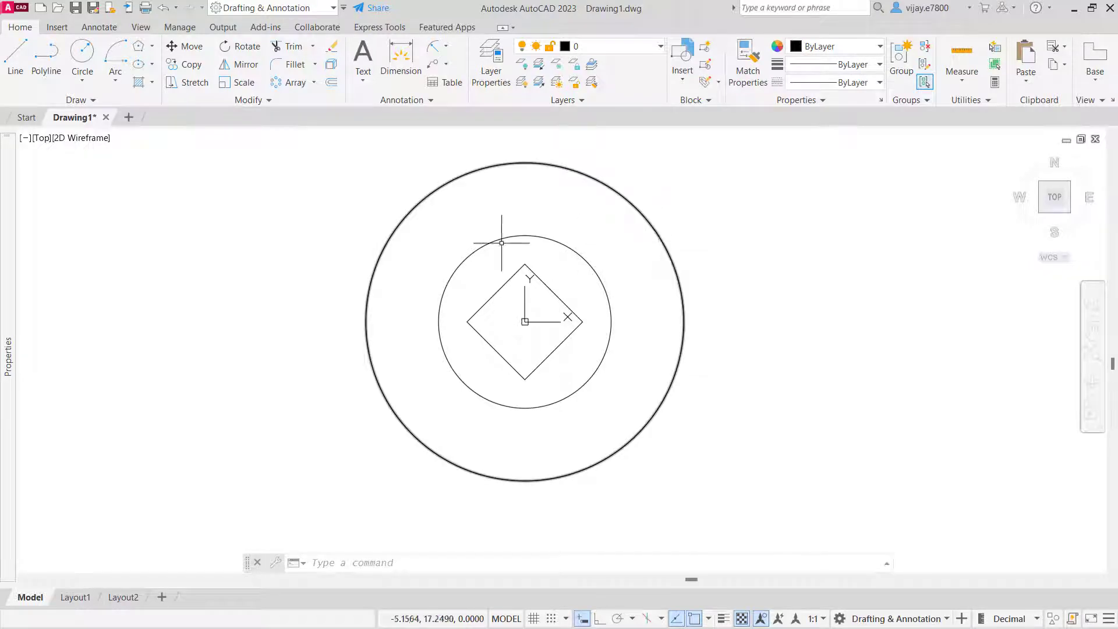
{"action": "left_click", "coordinate": [82, 80]}
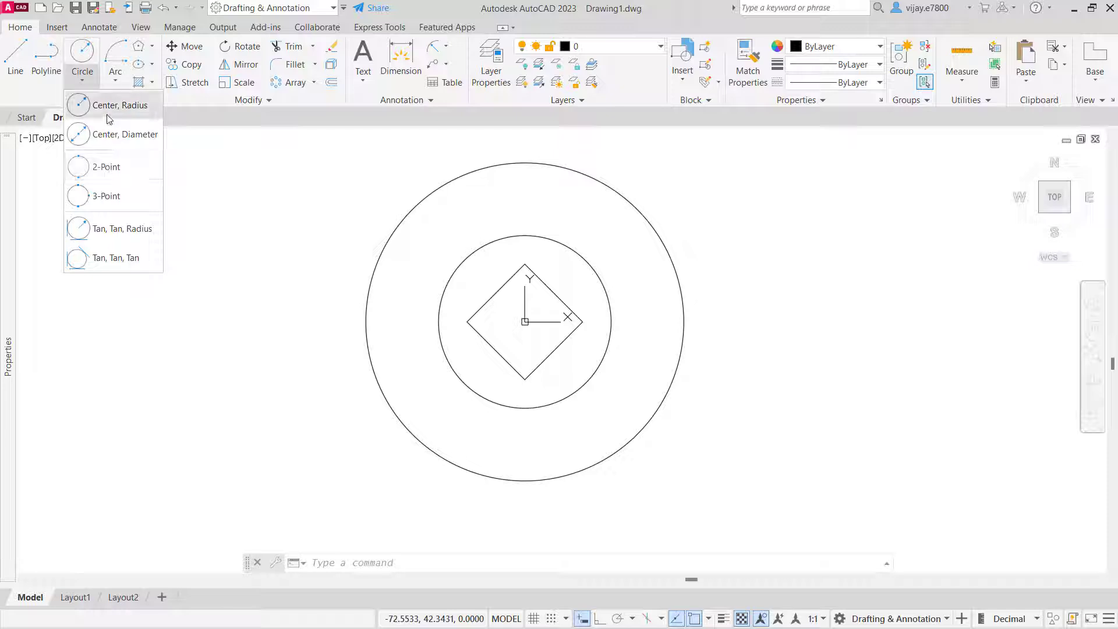
{"action": "left_click", "coordinate": [117, 134]}
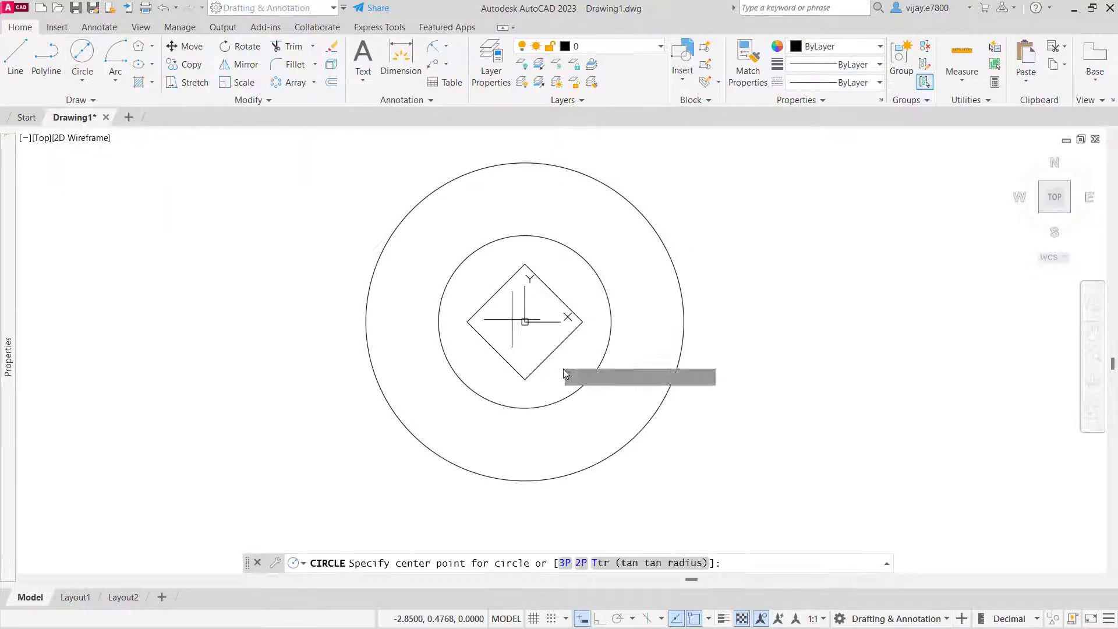
{"action": "left_click", "coordinate": [524, 321]}
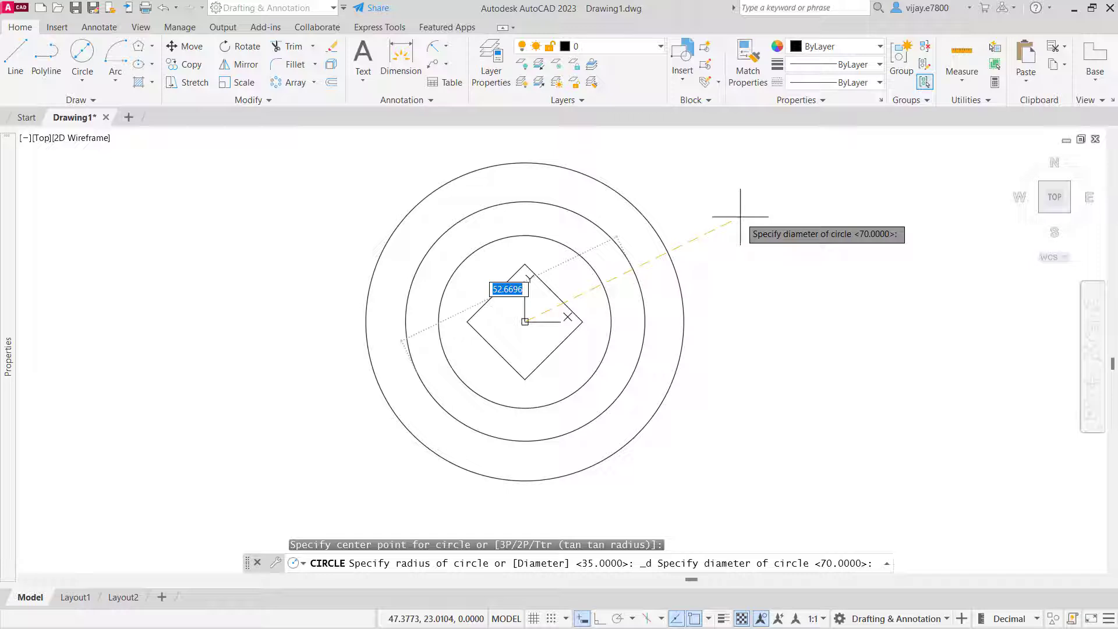
{"action": "type", "text": "130"}
{"action": "key", "text": "Return"}
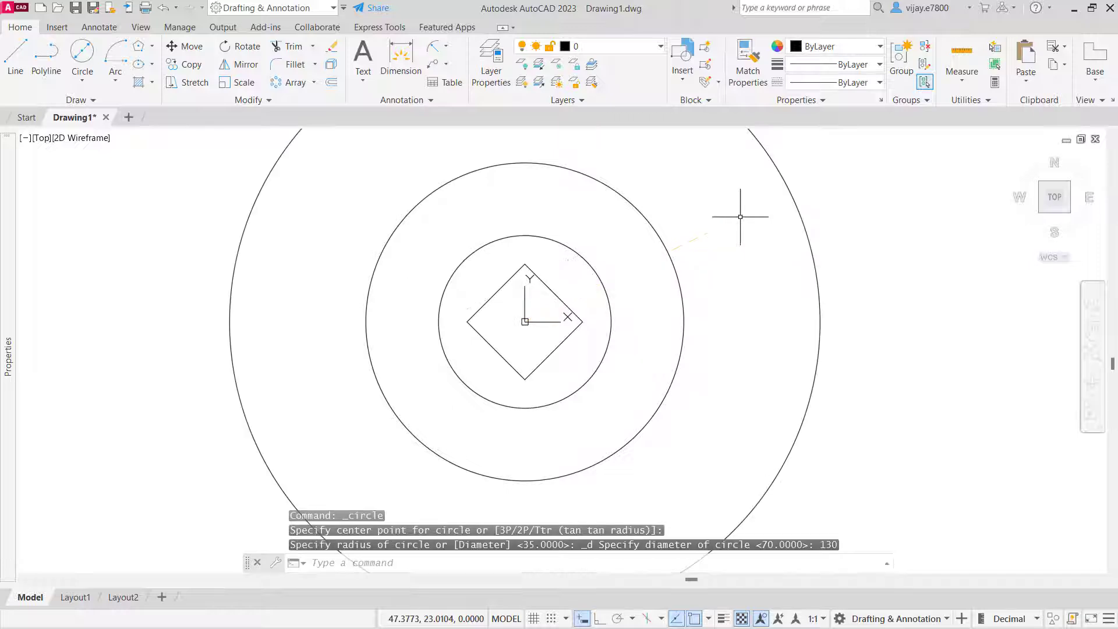
Step: Draw a concentric circle of diameter 150 centred on the origin
{"action": "left_click", "coordinate": [83, 53]}
{"action": "left_click", "coordinate": [524, 321]}
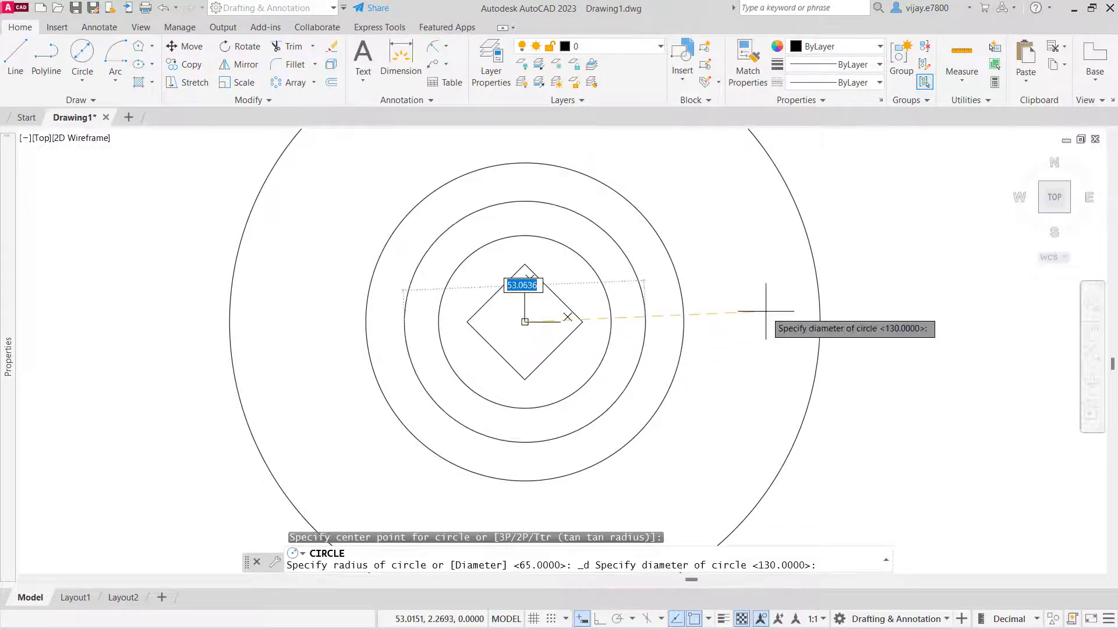
{"action": "type", "text": "150"}
{"action": "key", "text": "Return"}
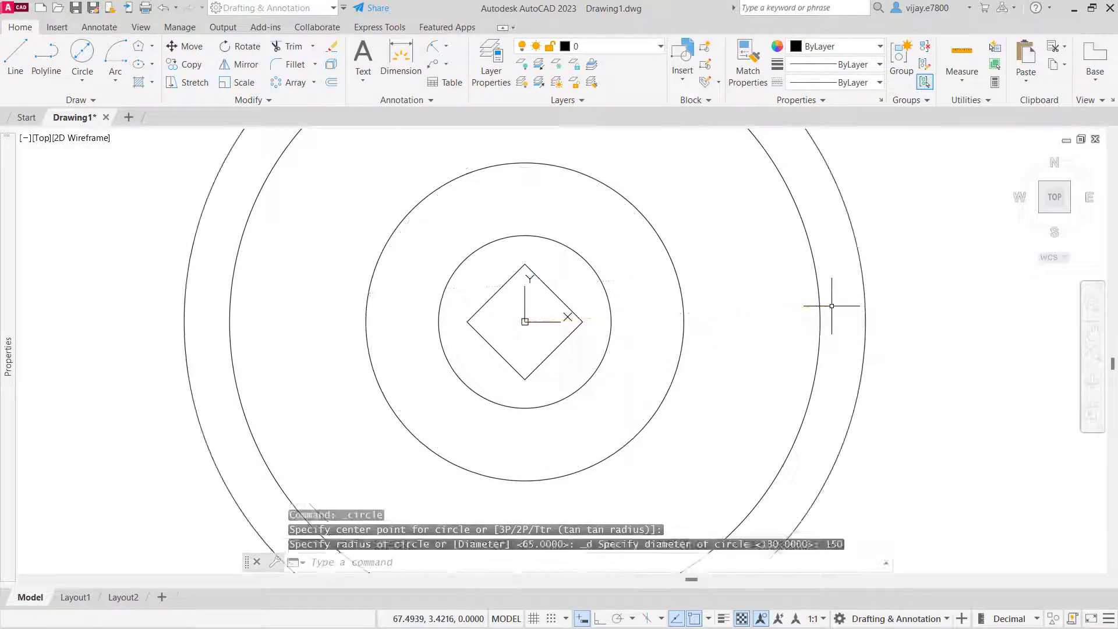
Step: Change the outermost circle's diameter to 152 in its properties and clear the selection
{"action": "left_click", "coordinate": [934, 362]}
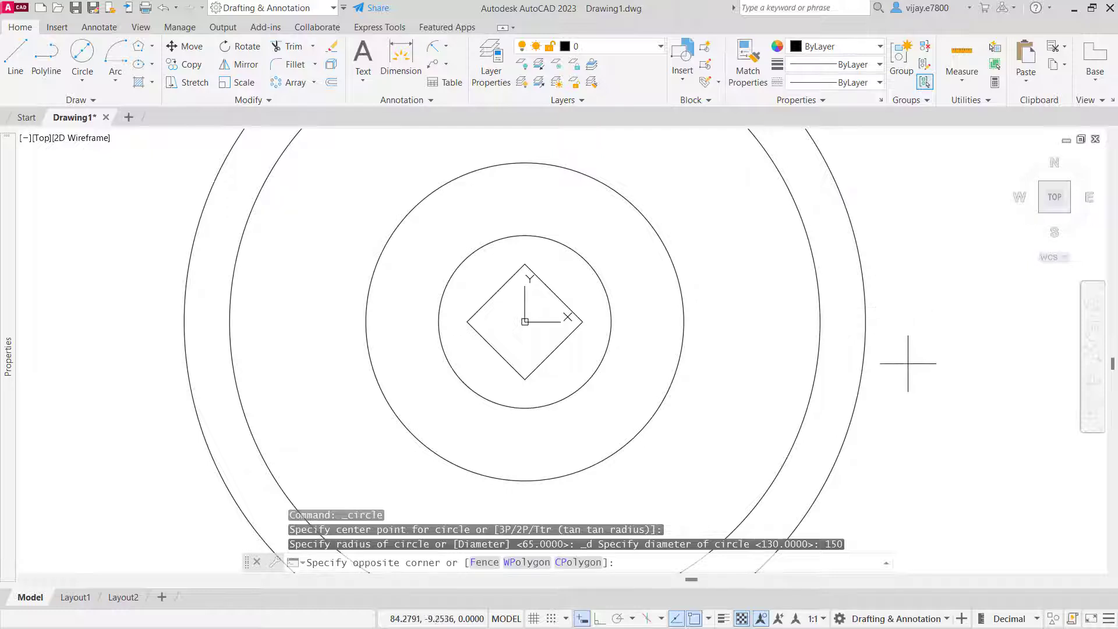
{"action": "left_click", "coordinate": [864, 295]}
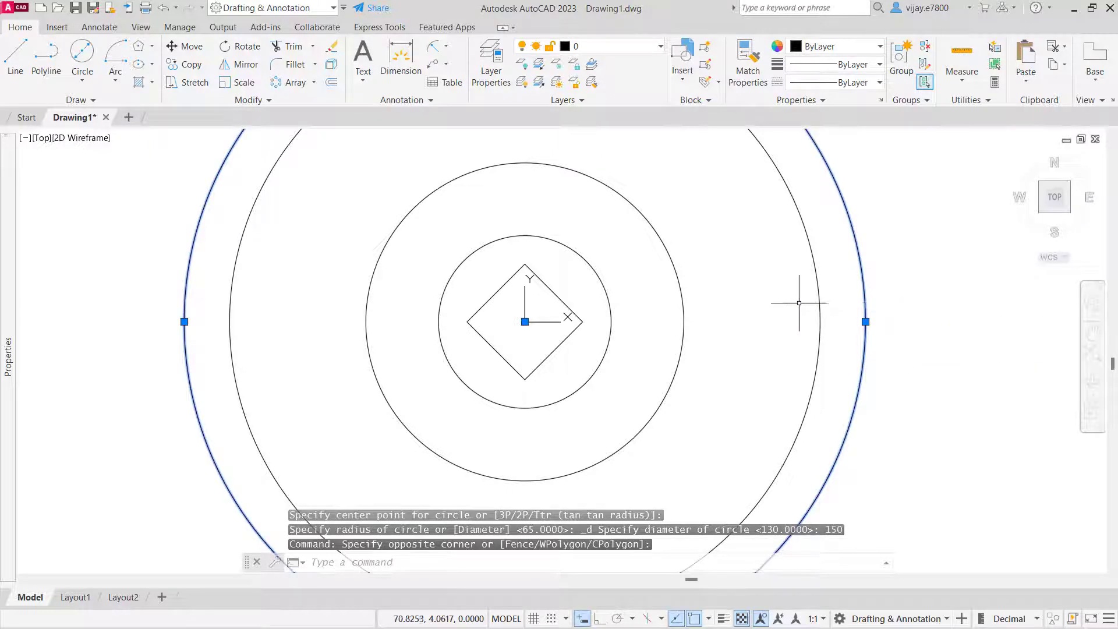
{"action": "right_click", "coordinate": [865, 278]}
{"action": "left_click", "coordinate": [941, 603]}
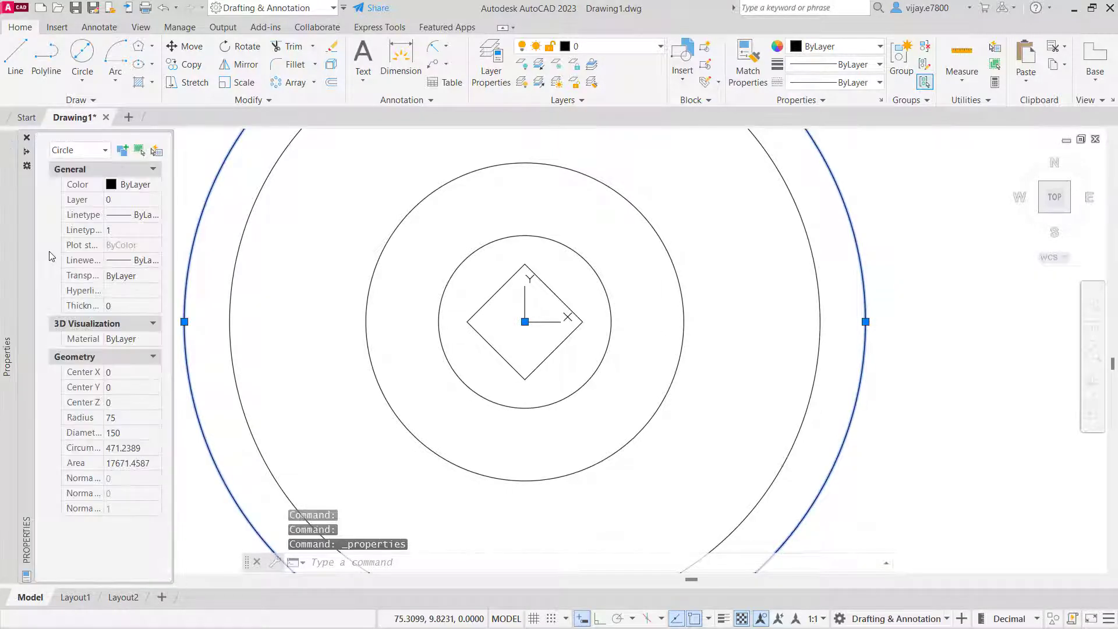
{"action": "left_click", "coordinate": [116, 433]}
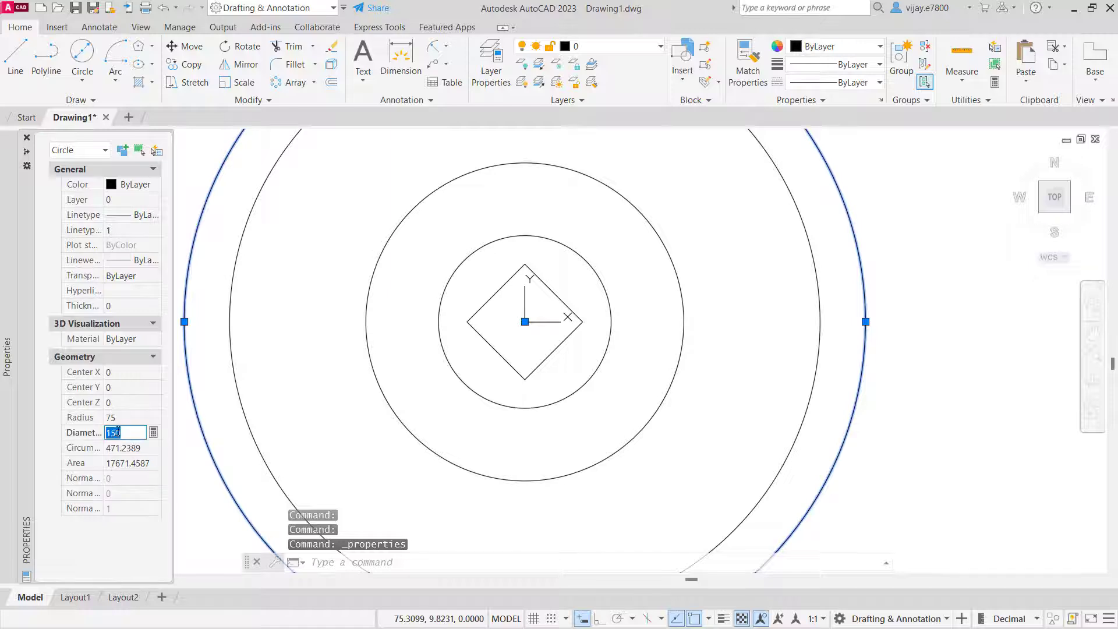
{"action": "key", "text": "BackSpace"}
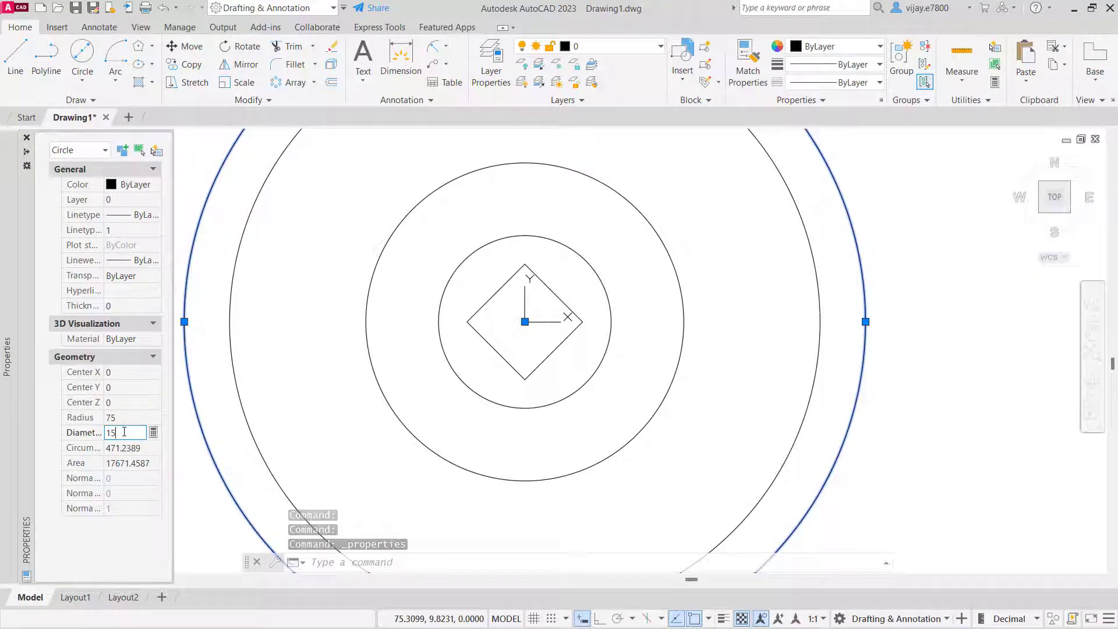
{"action": "type", "text": "2"}
{"action": "key", "text": "Return"}
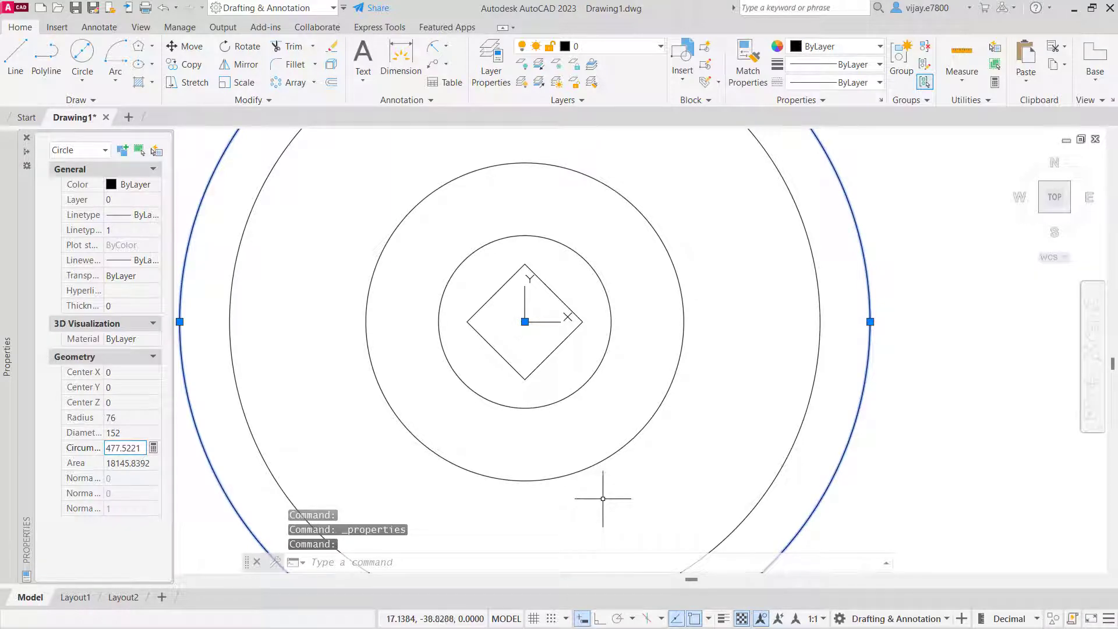
{"action": "key", "text": "Escape"}
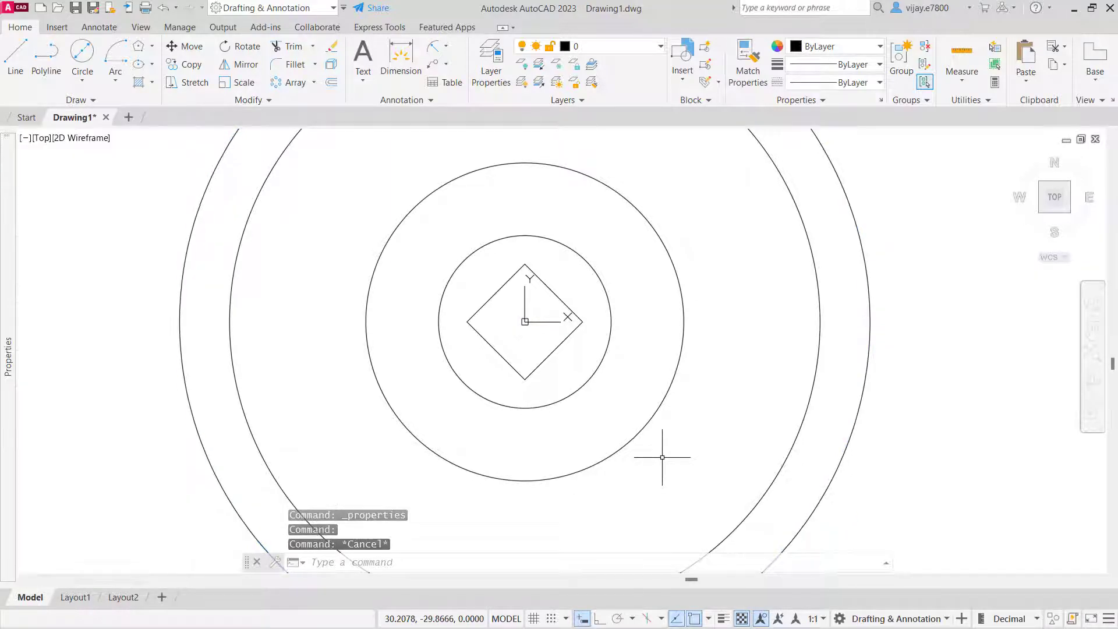
Step: Draw an infinite construction line through the origin at 45°
{"action": "middle_click_drag", "start_coordinate": [729, 342], "coordinate": [749, 415]}
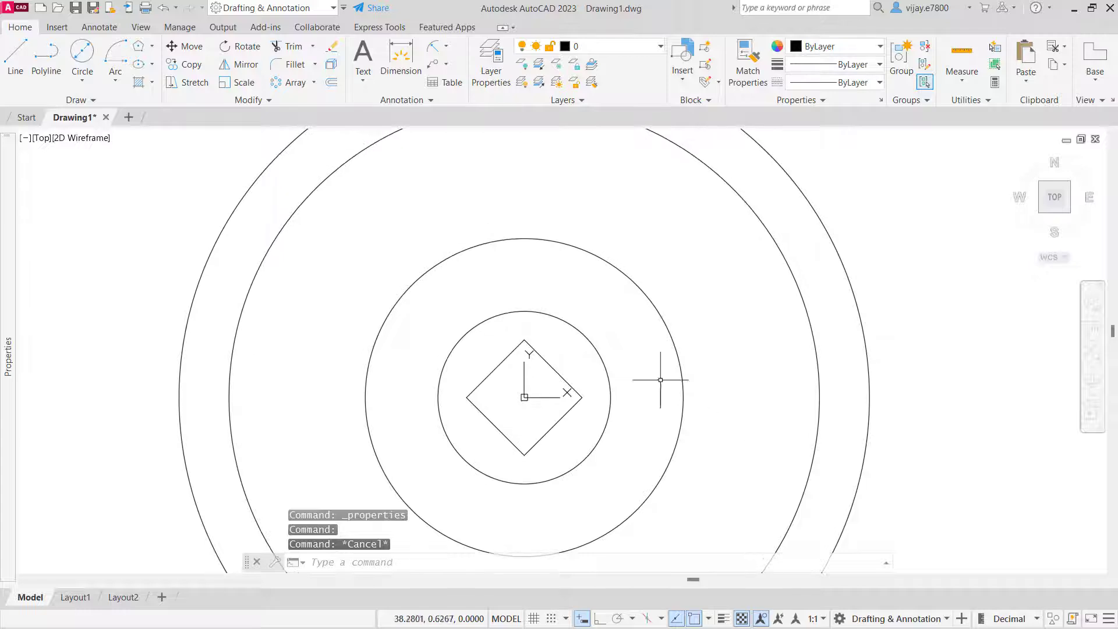
{"action": "left_click", "coordinate": [87, 100]}
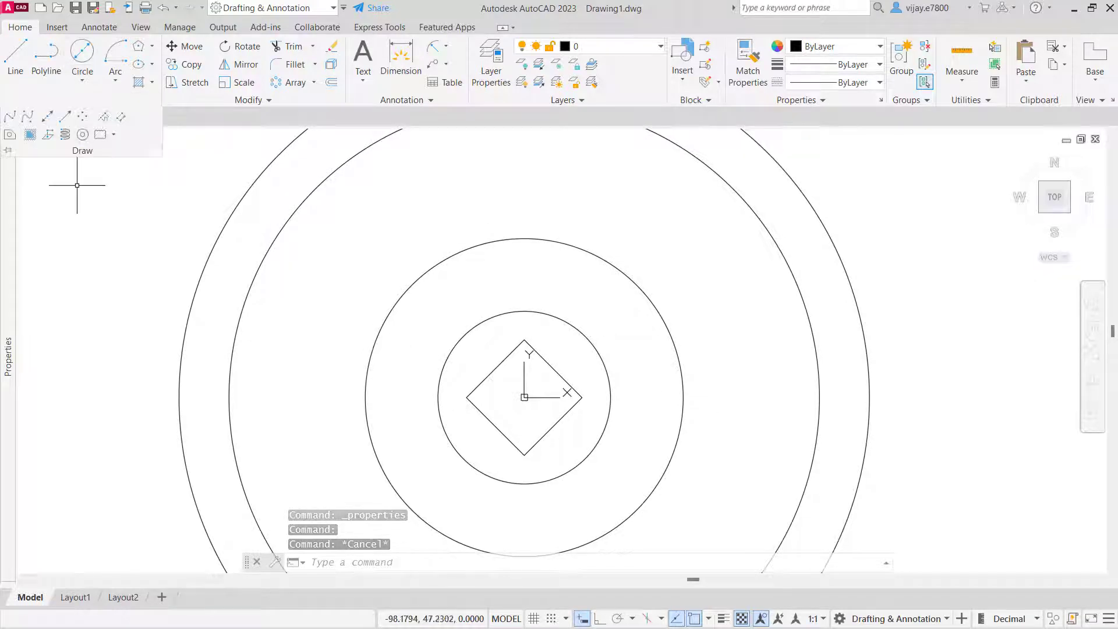
{"action": "left_click", "coordinate": [49, 119]}
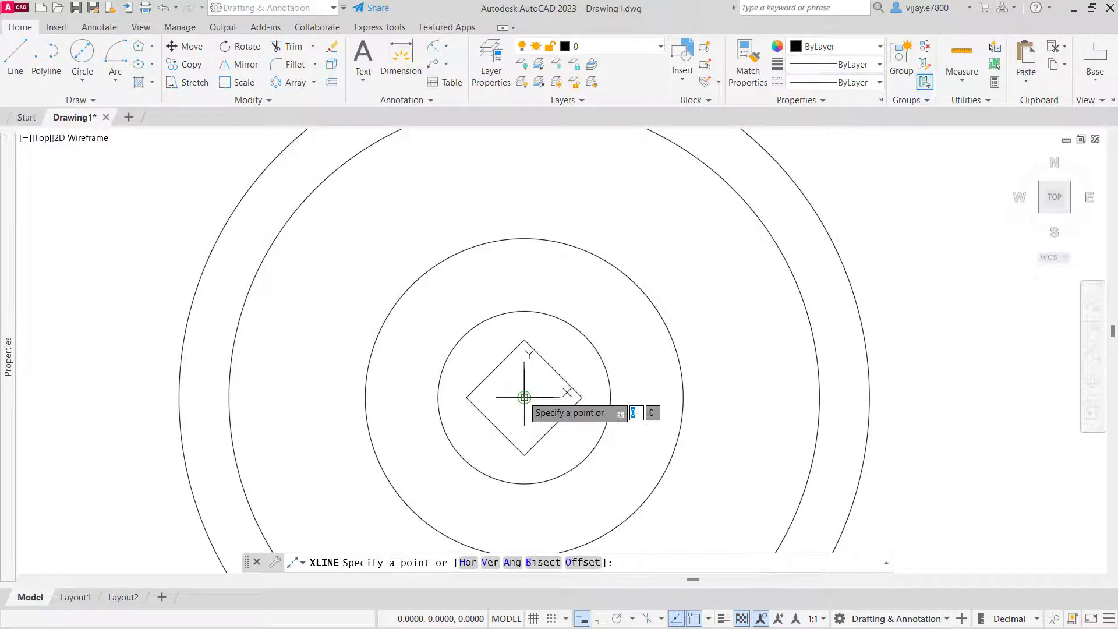
{"action": "left_click", "coordinate": [524, 397]}
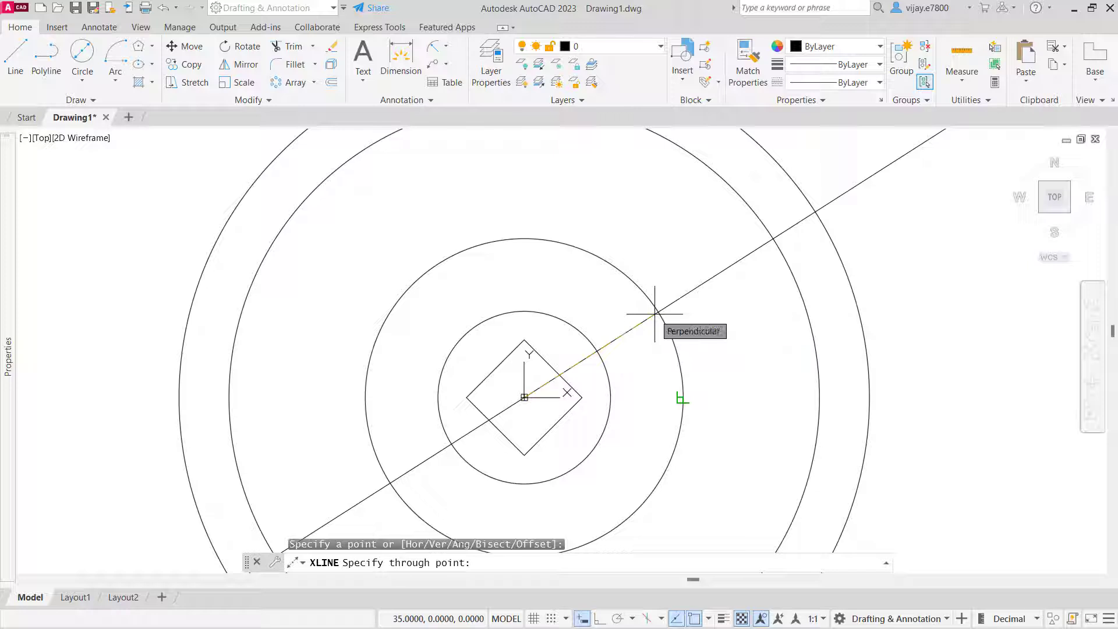
{"action": "type", "text": "<45"}
{"action": "key", "text": "Return"}
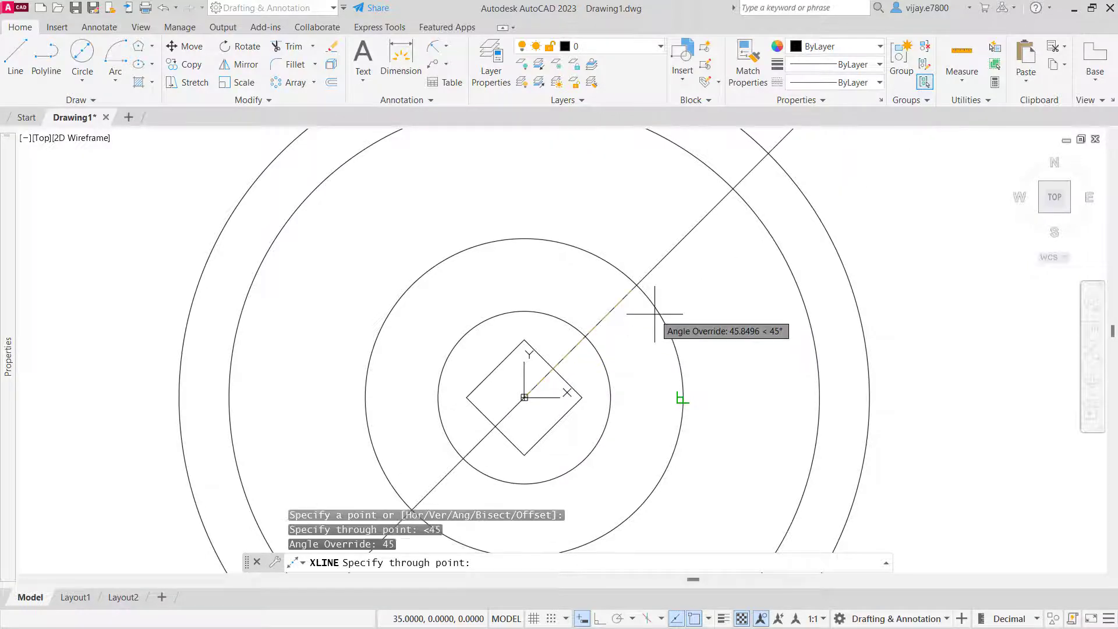
{"action": "left_click", "coordinate": [678, 302]}
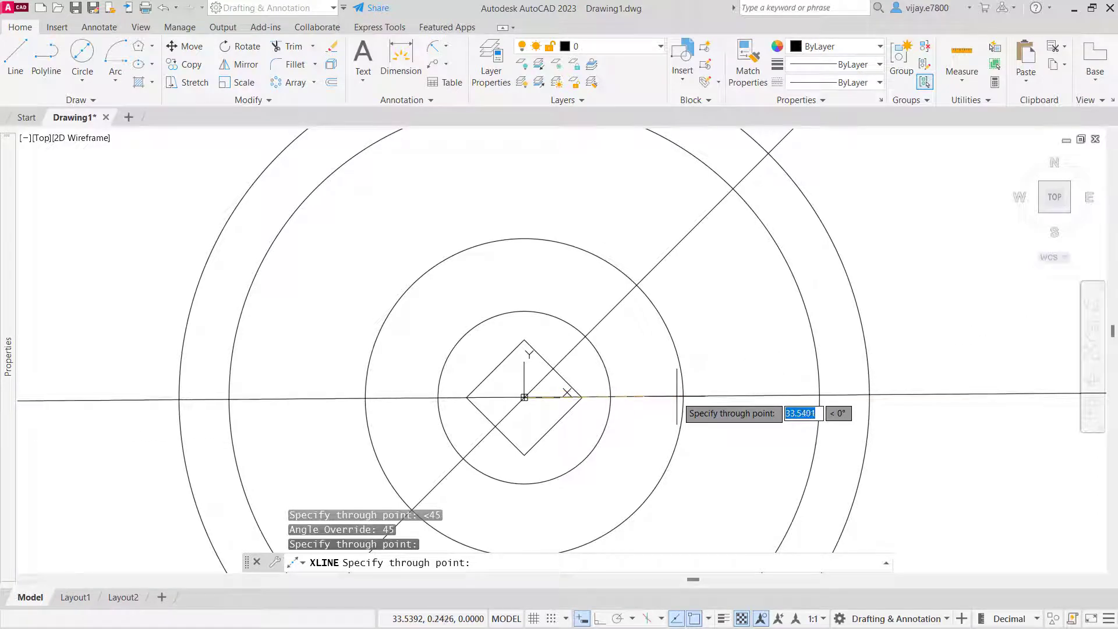
Step: Add a horizontal construction line through the origin at 0°
{"action": "type", "text": "<"}
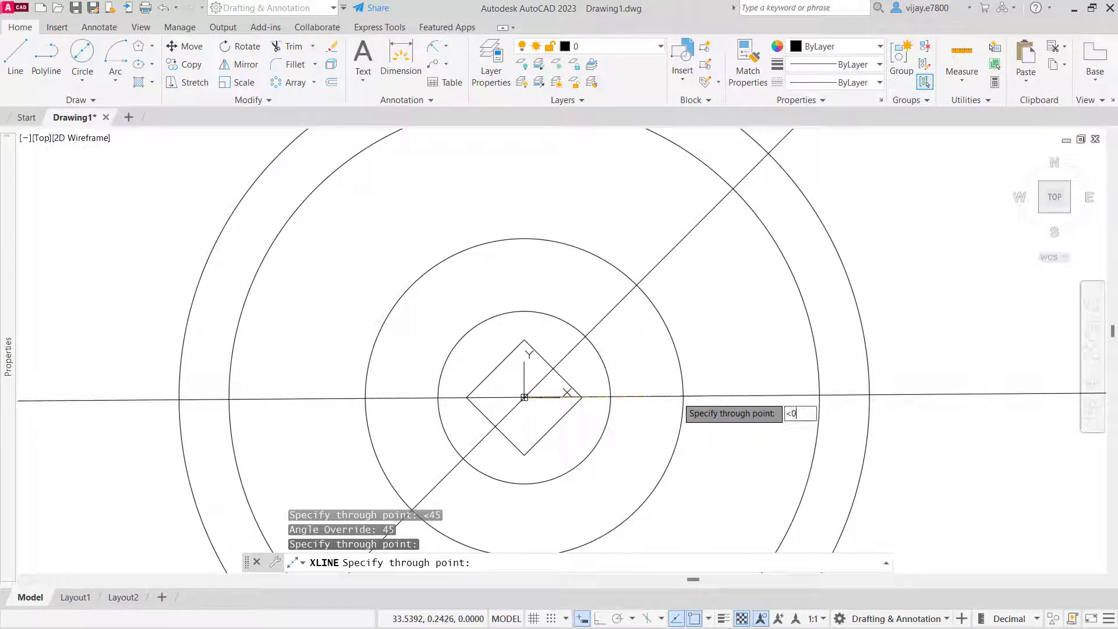
{"action": "type", "text": "0"}
{"action": "key", "text": "Return"}
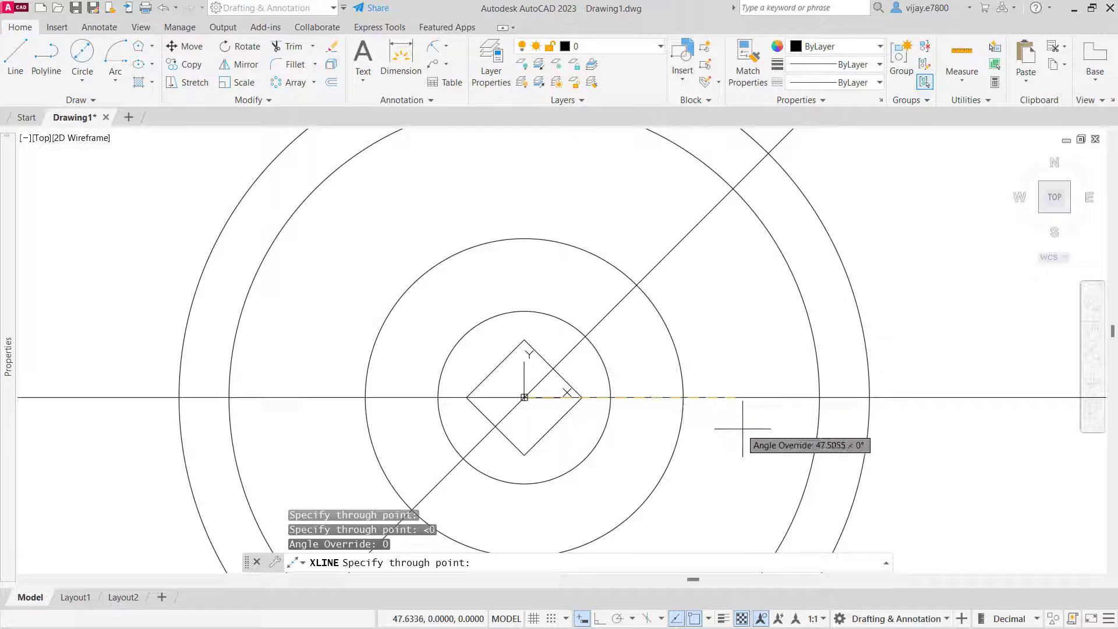
{"action": "left_click", "coordinate": [676, 397]}
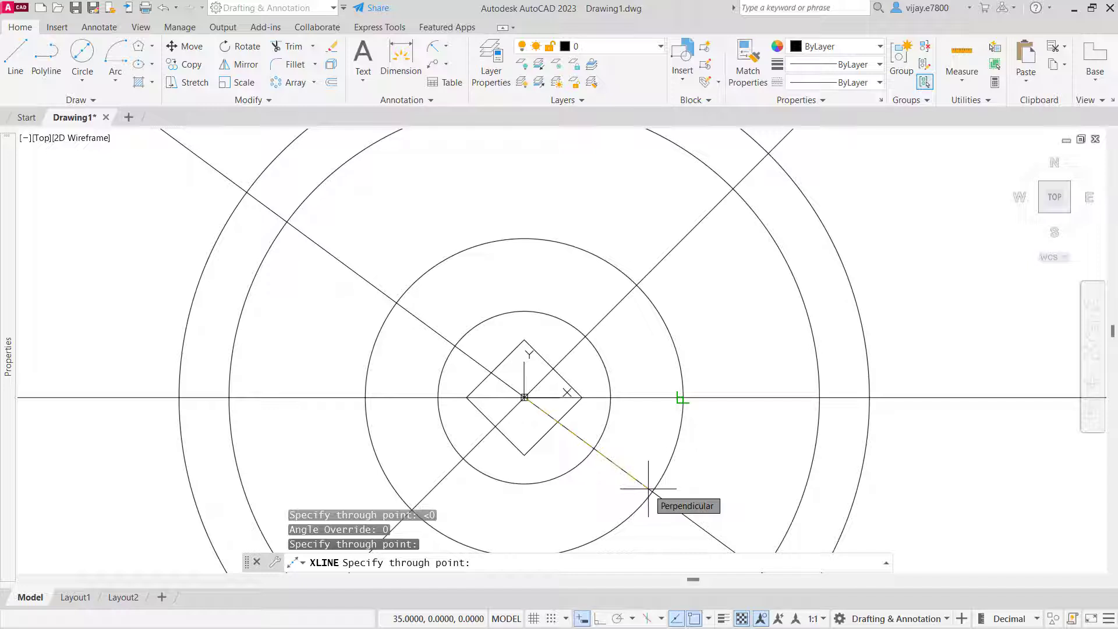
Step: Add a construction line through the origin at -45° and finish the construction lines
{"action": "type", "text": "<"}
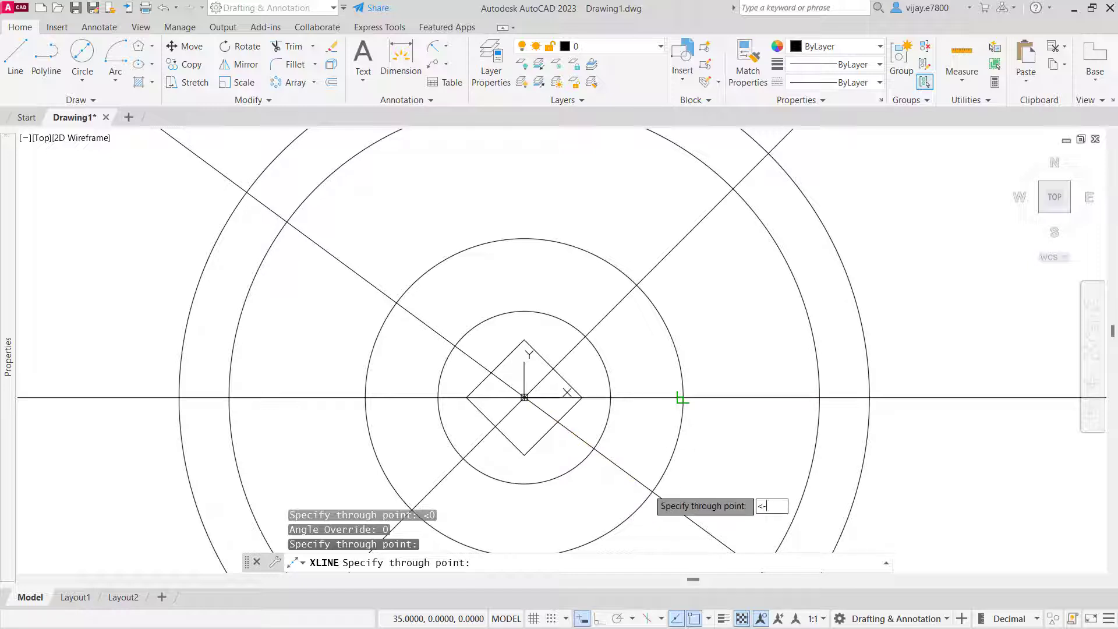
{"action": "type", "text": "-45"}
{"action": "key", "text": "Return"}
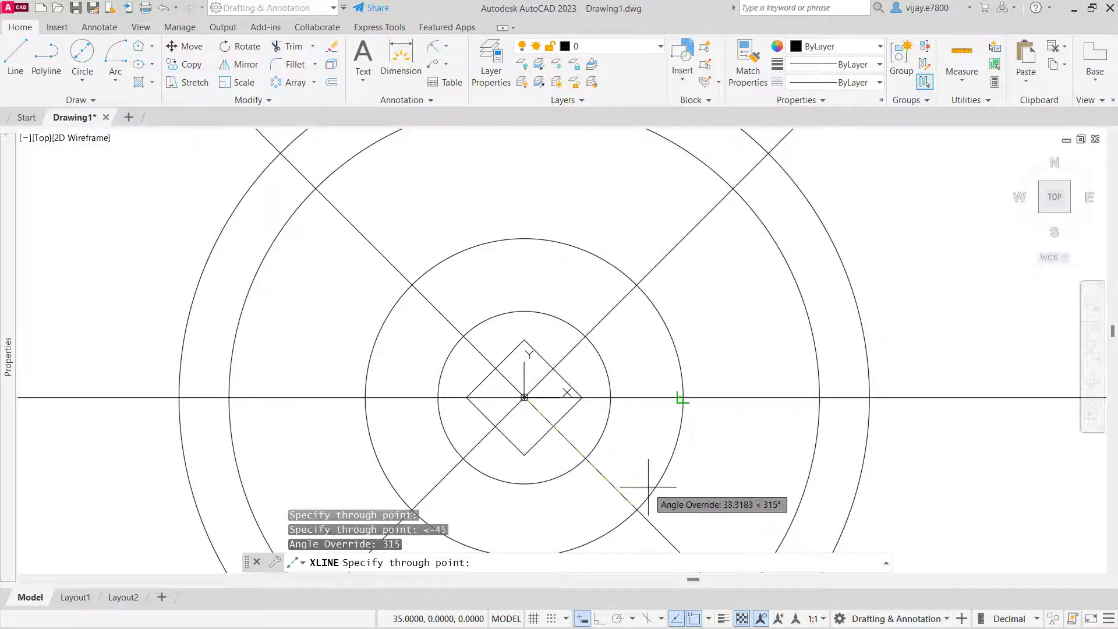
{"action": "left_click", "coordinate": [720, 490]}
{"action": "key", "text": "Return"}
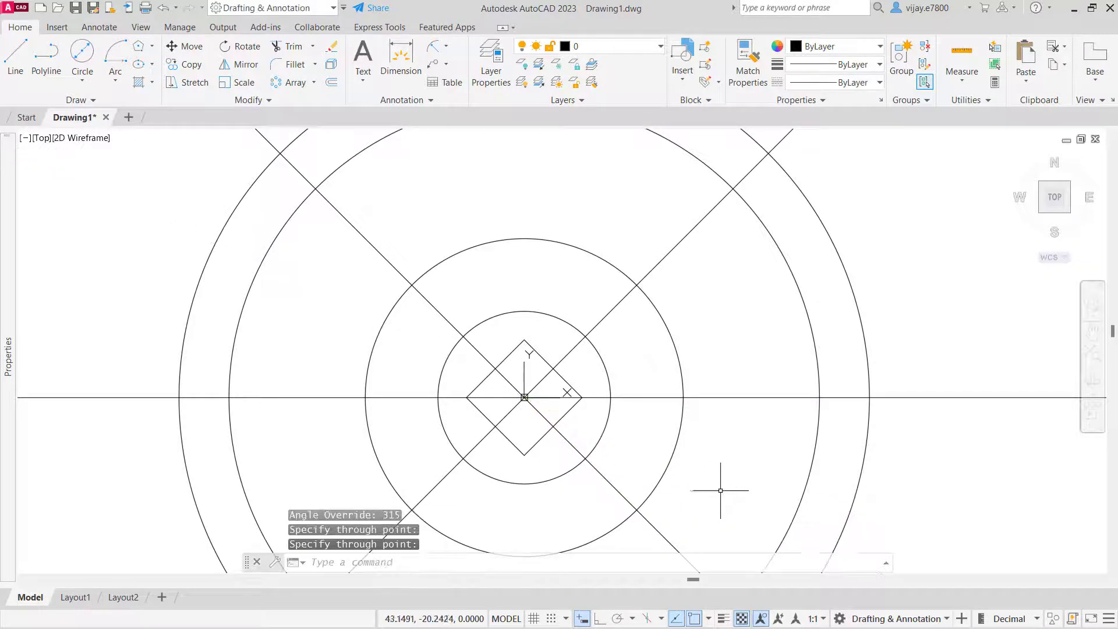
Step: Change the colour of the three construction lines and the radius 35 circle to Green, and clear the selection
{"action": "left_click", "coordinate": [761, 403]}
{"action": "left_click", "coordinate": [640, 247]}
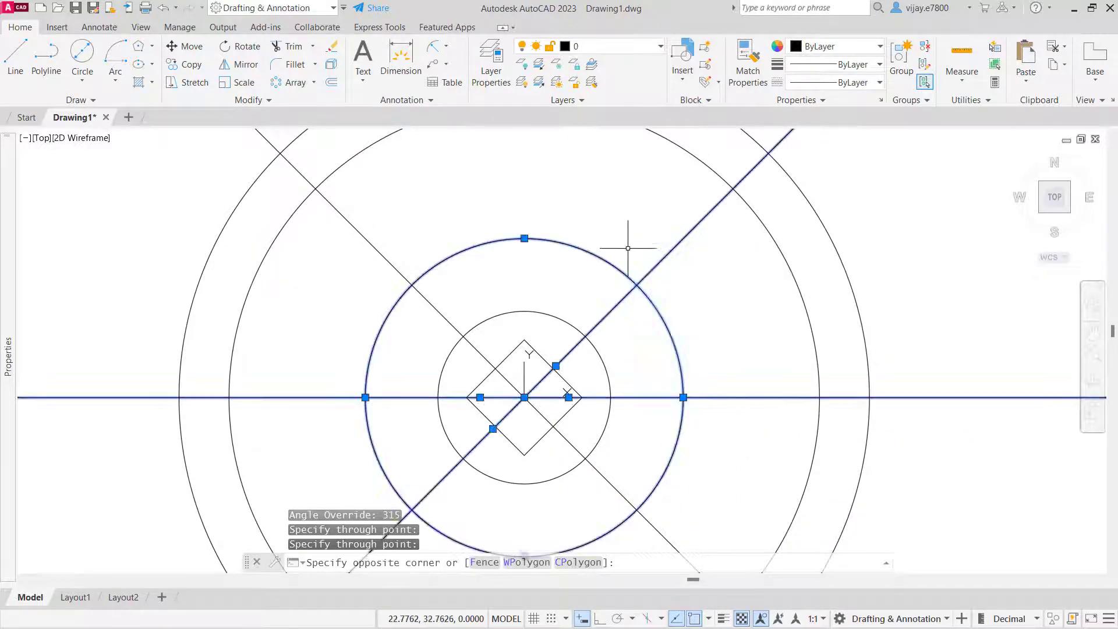
{"action": "left_click", "coordinate": [676, 522]}
{"action": "left_click", "coordinate": [639, 499]}
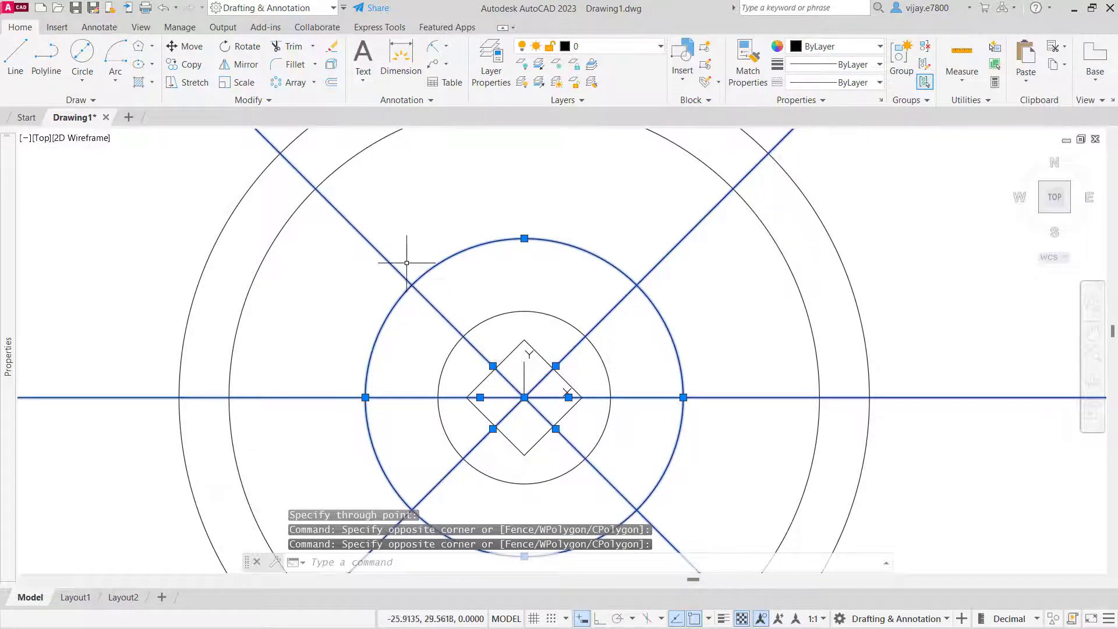
{"action": "right_click", "coordinate": [408, 269]}
{"action": "left_click", "coordinate": [457, 591]}
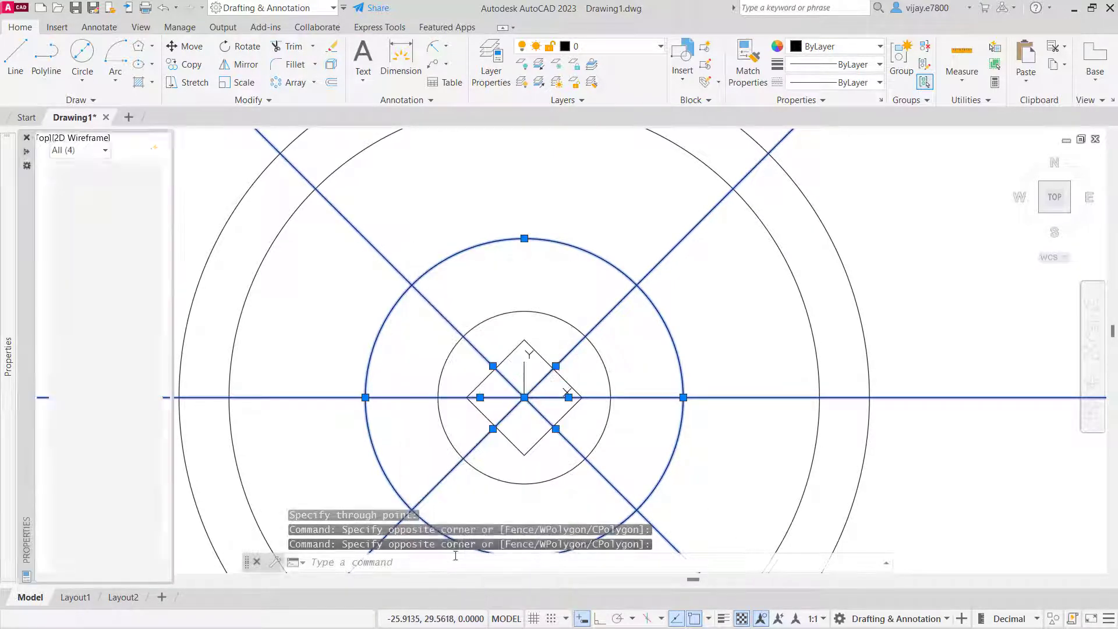
{"action": "left_click", "coordinate": [122, 185]}
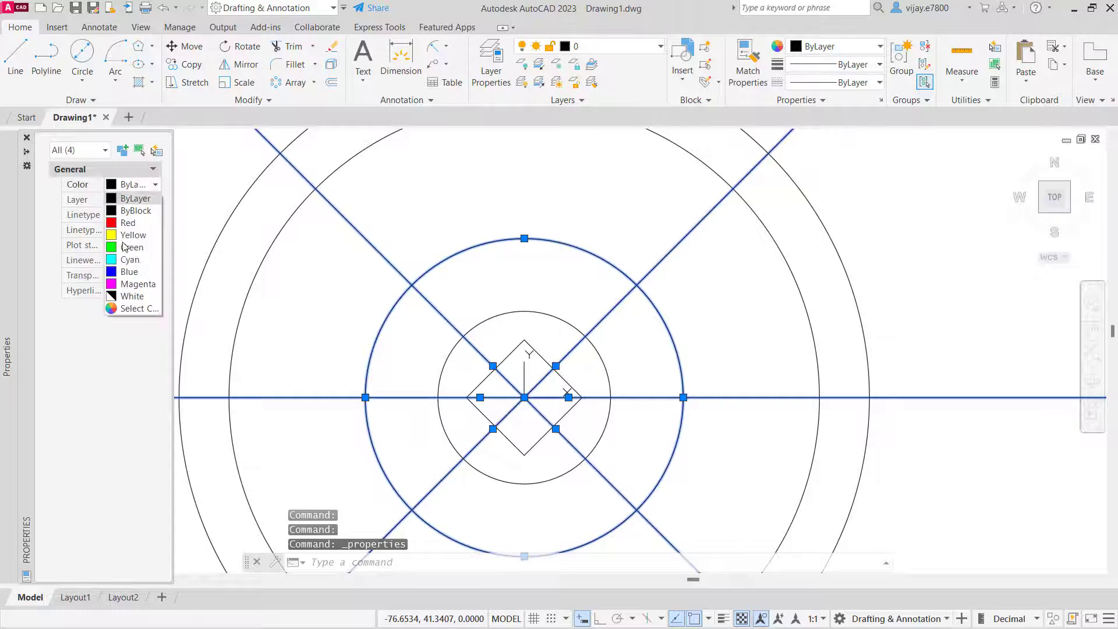
{"action": "left_click", "coordinate": [124, 251]}
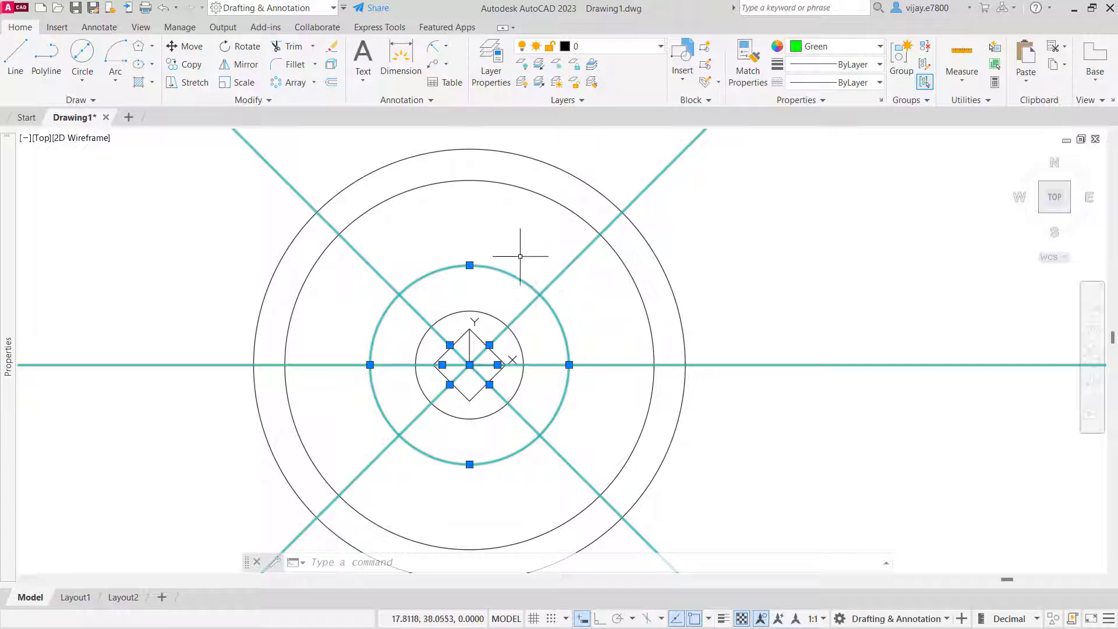
{"action": "key", "text": "Escape"}
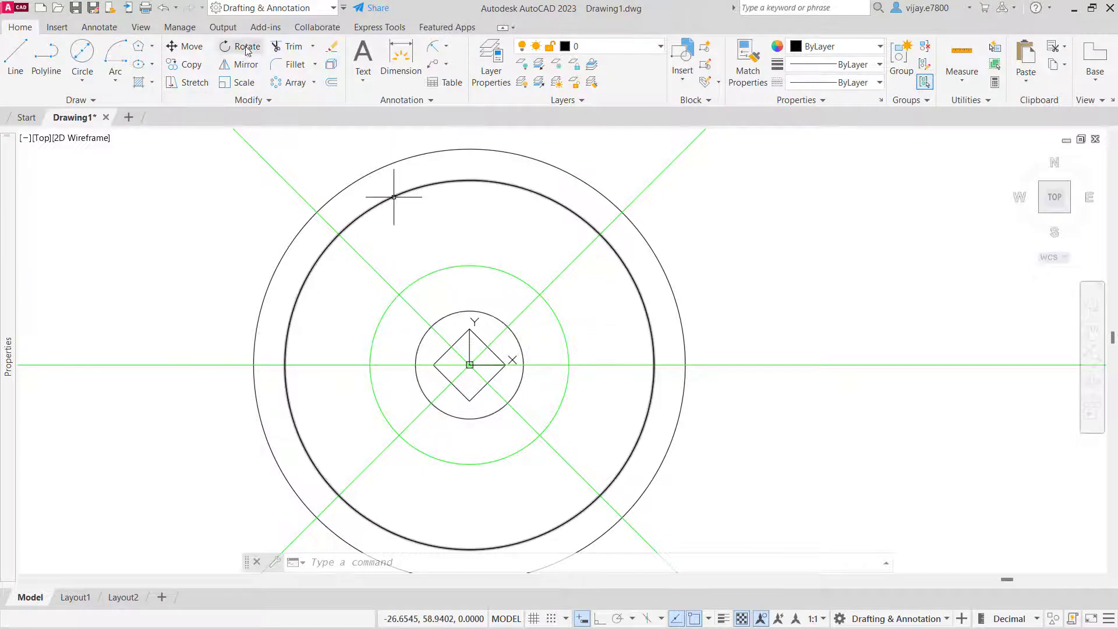
Step: Draw a start-center-end arc from the 45° line's upper intersection with the diameter 130 circle, centred where that line crosses the green circle, ending on the innermost circle
{"action": "left_click", "coordinate": [115, 76]}
{"action": "left_click", "coordinate": [160, 137]}
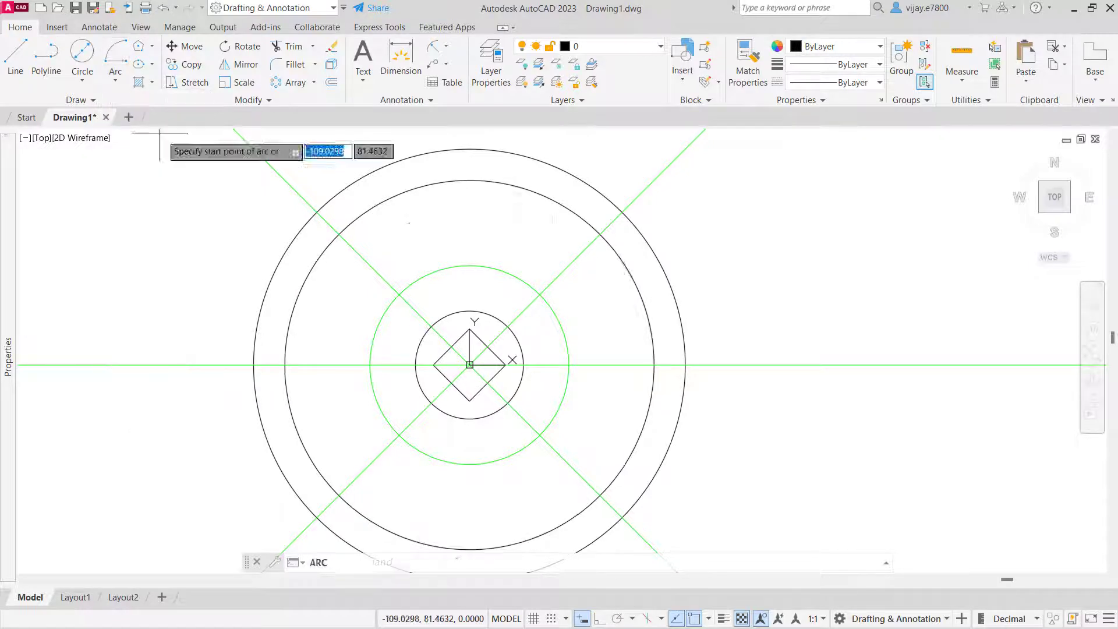
{"action": "left_click", "coordinate": [600, 234]}
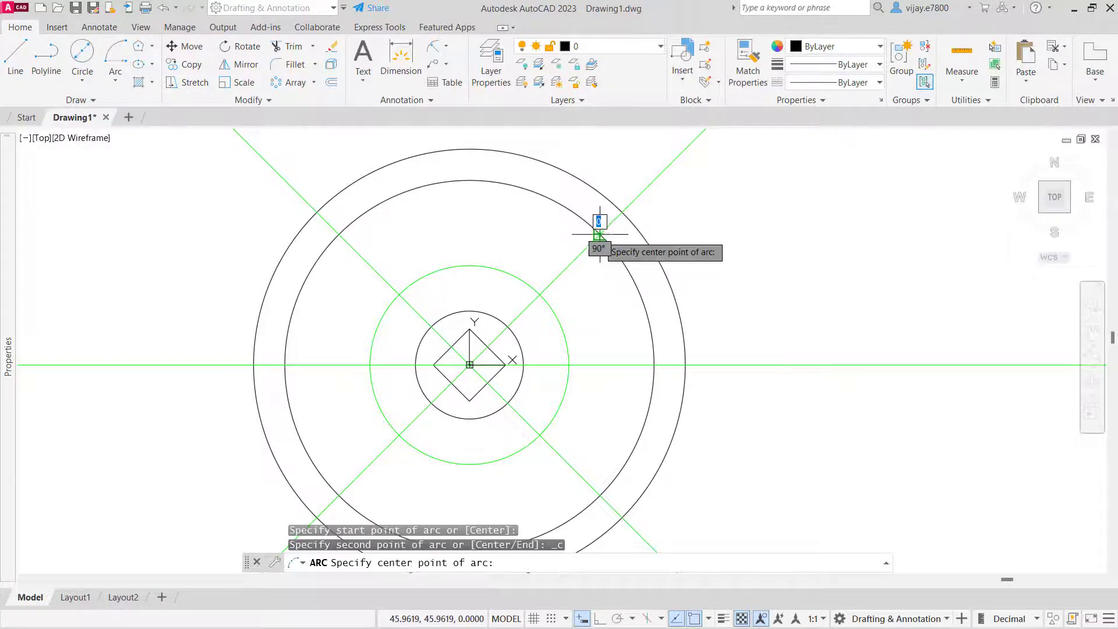
{"action": "left_click", "coordinate": [540, 294]}
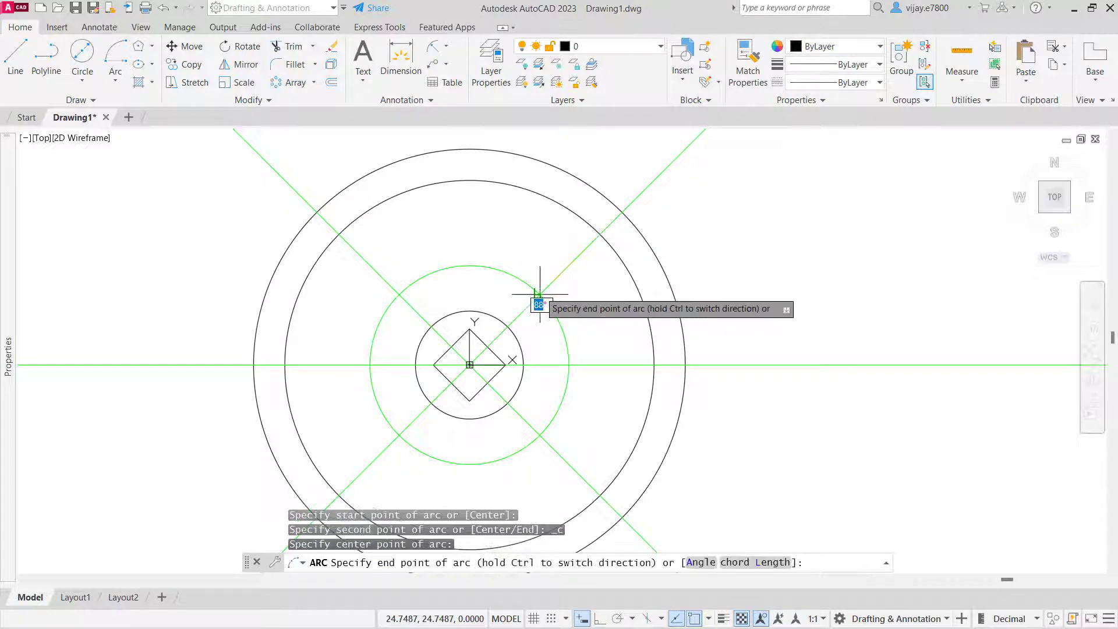
{"action": "left_click", "coordinate": [458, 312]}
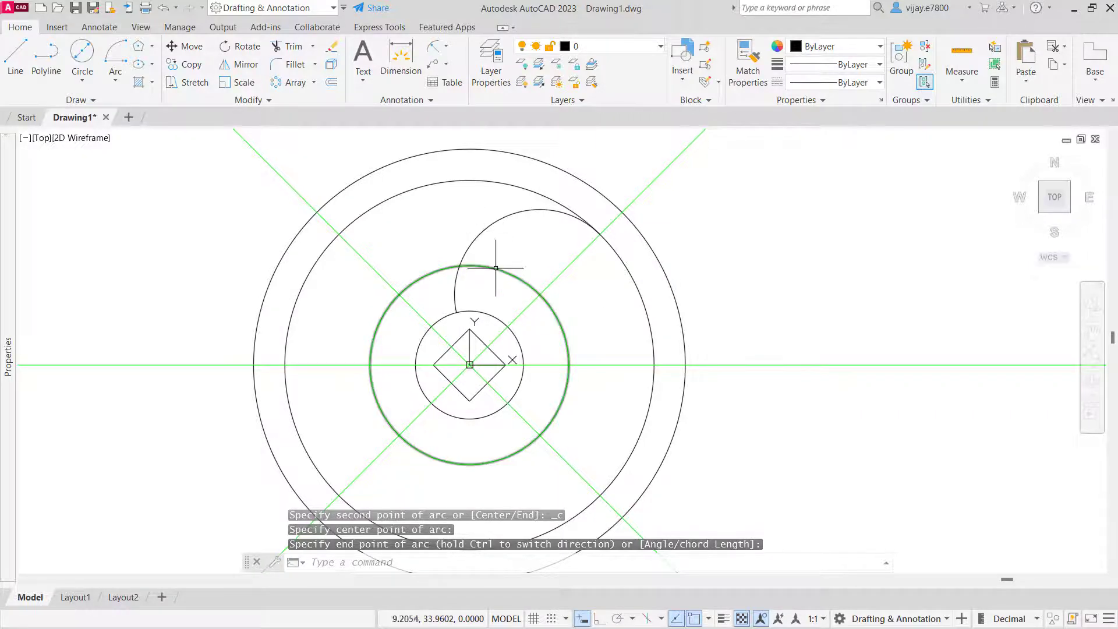
Step: Draw a circle centred where the horizontal line meets the green circle on the +X side, sized to almost reach the outermost circle
{"action": "left_click", "coordinate": [82, 83]}
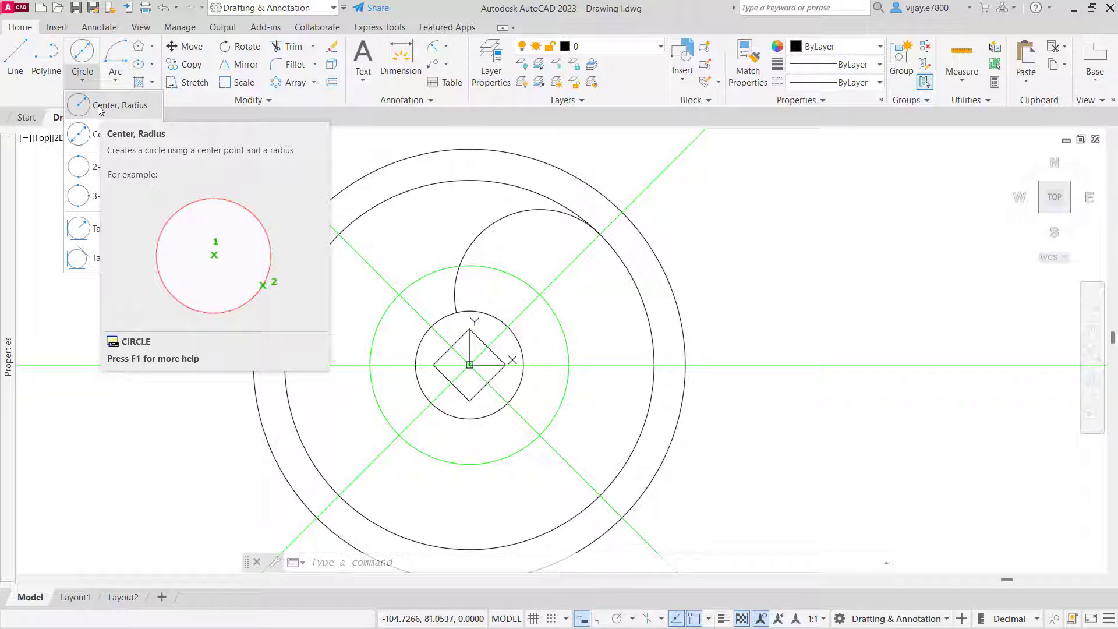
{"action": "left_click", "coordinate": [97, 106]}
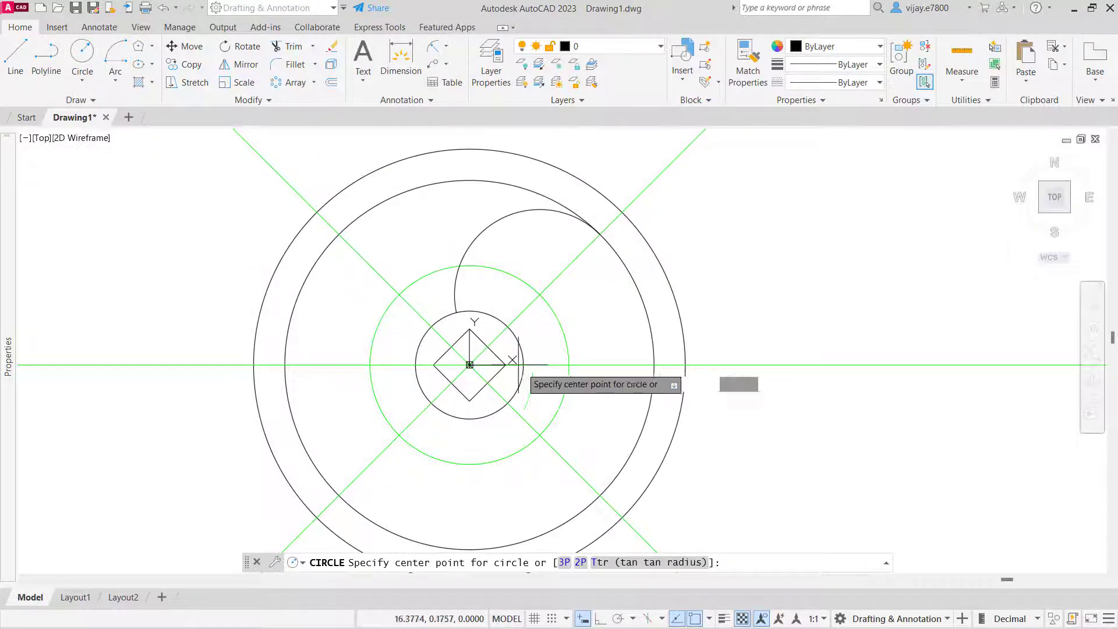
{"action": "left_click", "coordinate": [570, 364]}
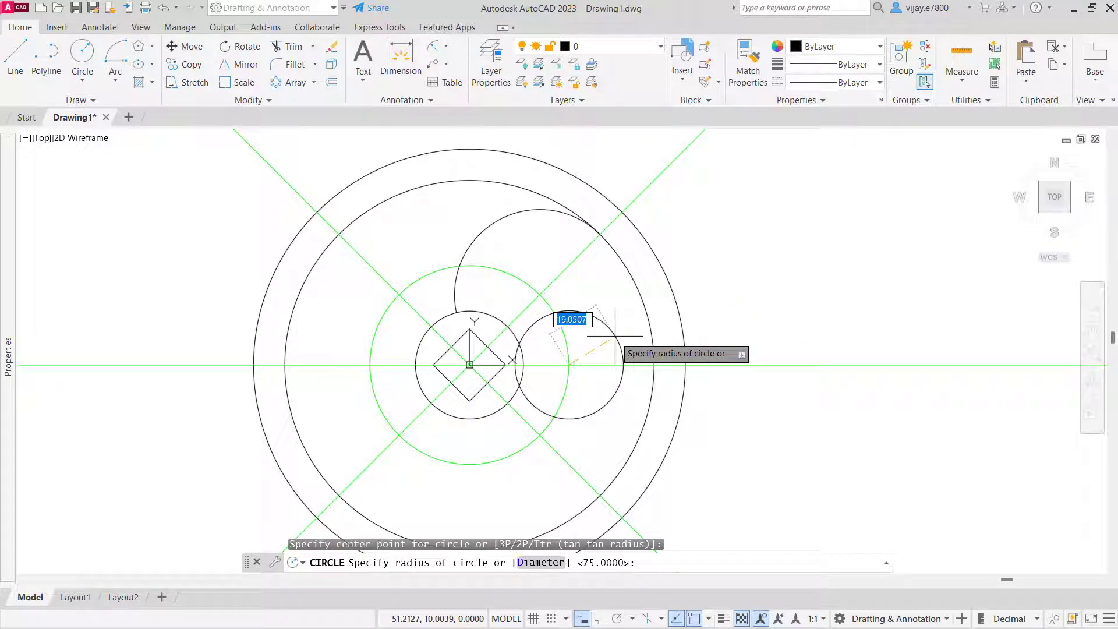
{"action": "key", "text": "Return"}
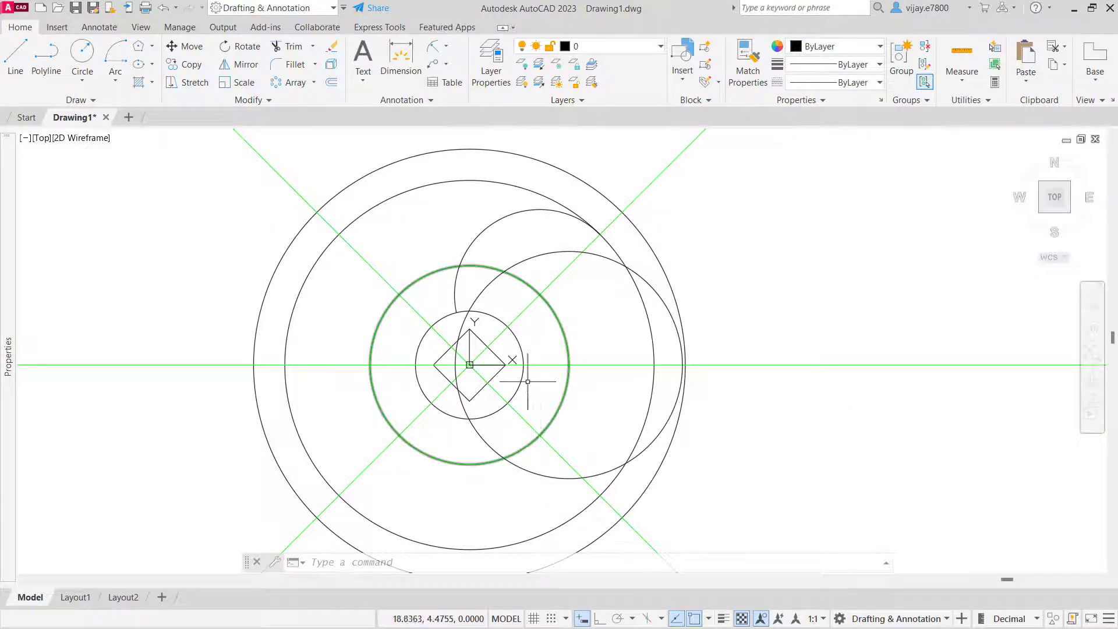
Step: Move the new circle by its centre to the lower-right intersection of the -45° construction line and the green circle
{"action": "left_click", "coordinate": [609, 474]}
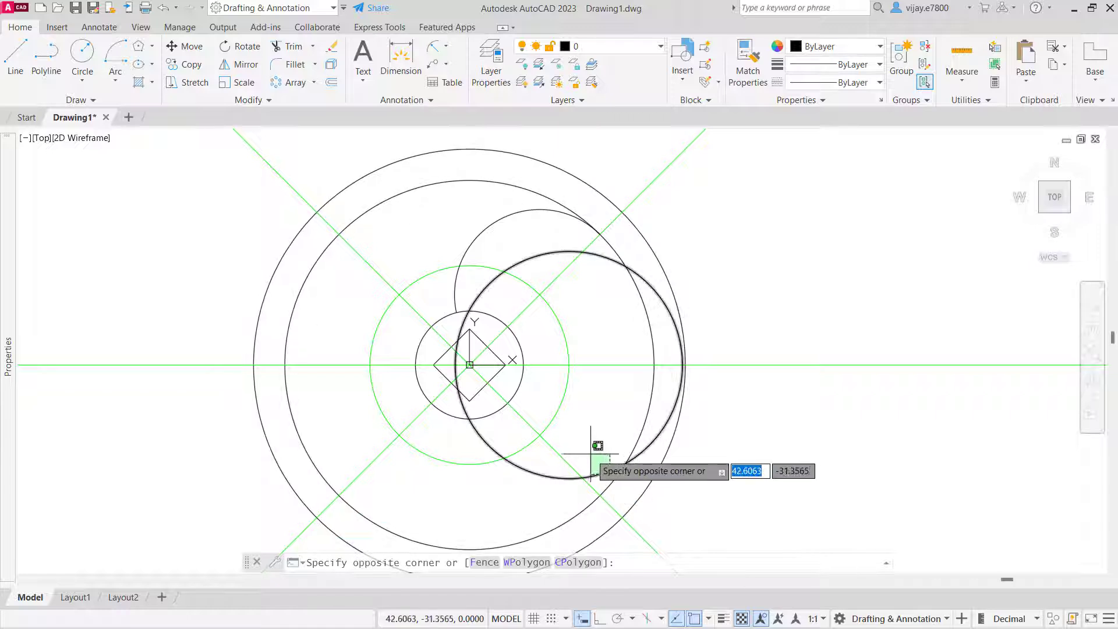
{"action": "left_click", "coordinate": [586, 449]}
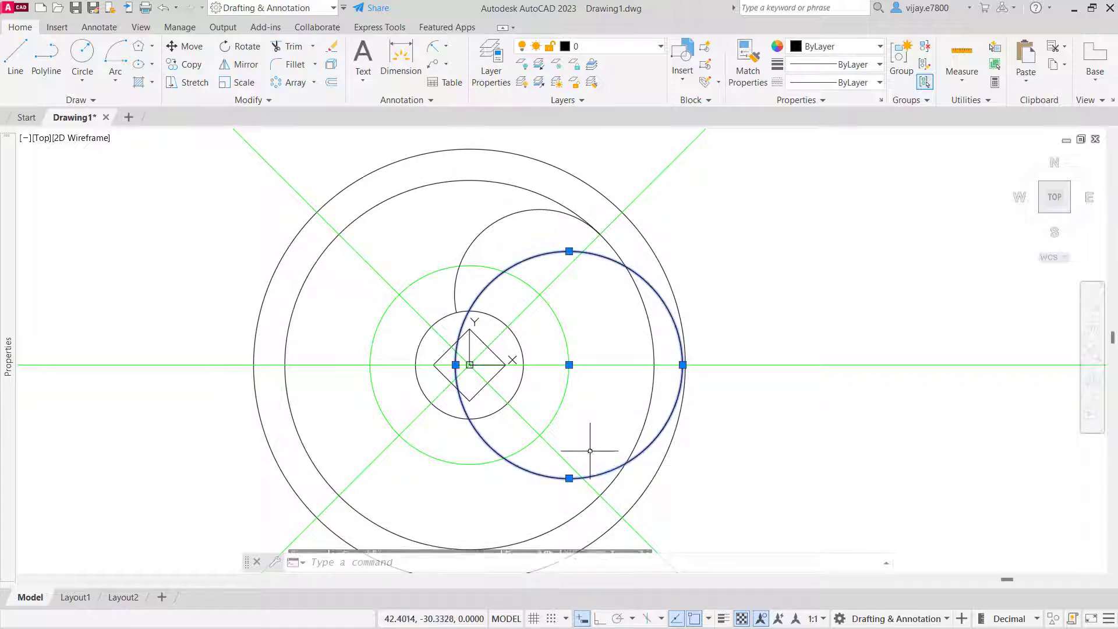
{"action": "left_click", "coordinate": [183, 46]}
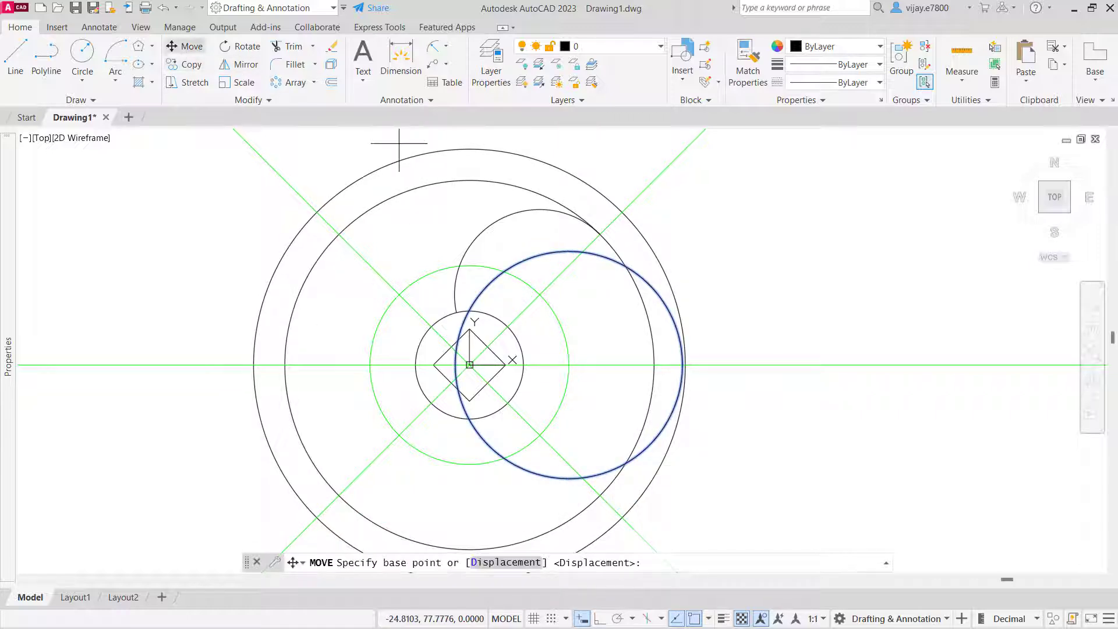
{"action": "left_click", "coordinate": [569, 365]}
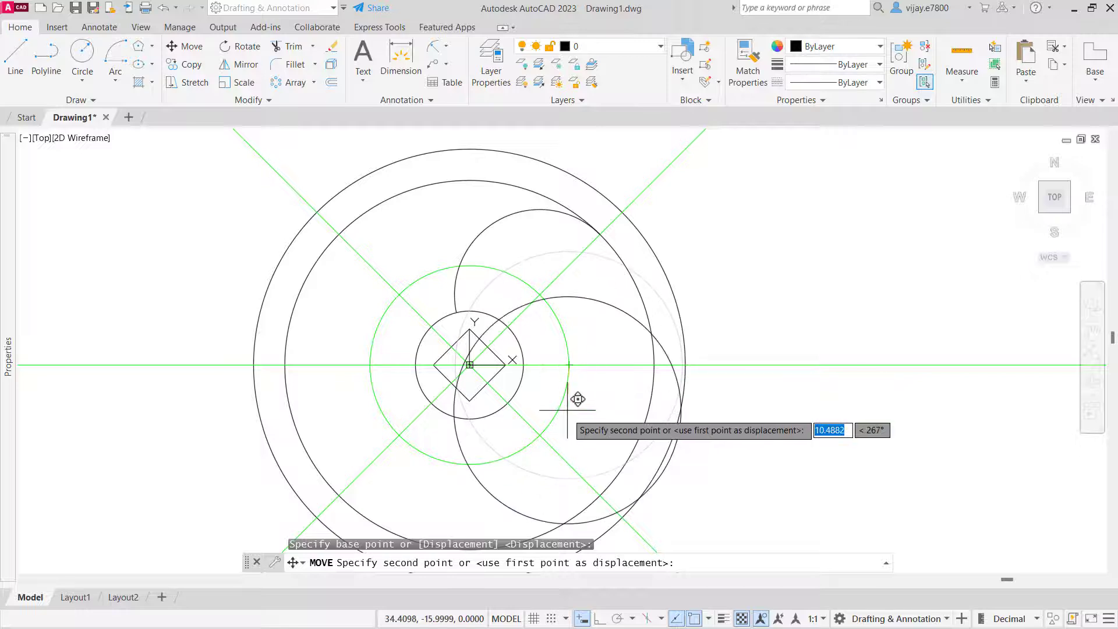
{"action": "left_click", "coordinate": [539, 435]}
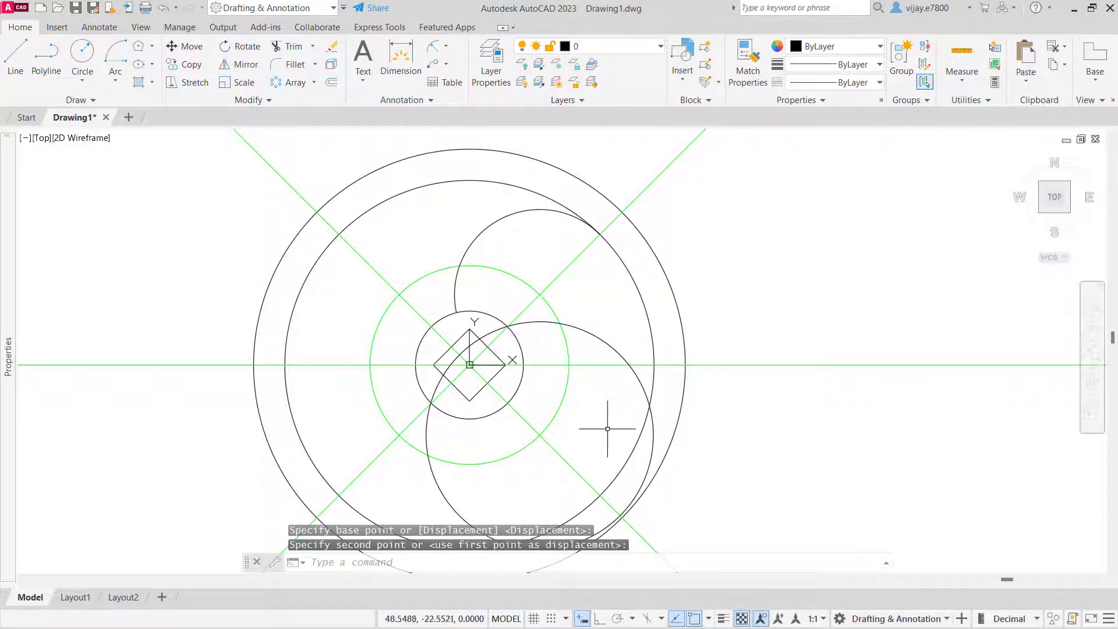
Step: Trim the moved circle down to its upper arc between the innermost circle and the diameter 130 circle
{"action": "middle_click_drag", "start_coordinate": [607, 428], "coordinate": [643, 352]}
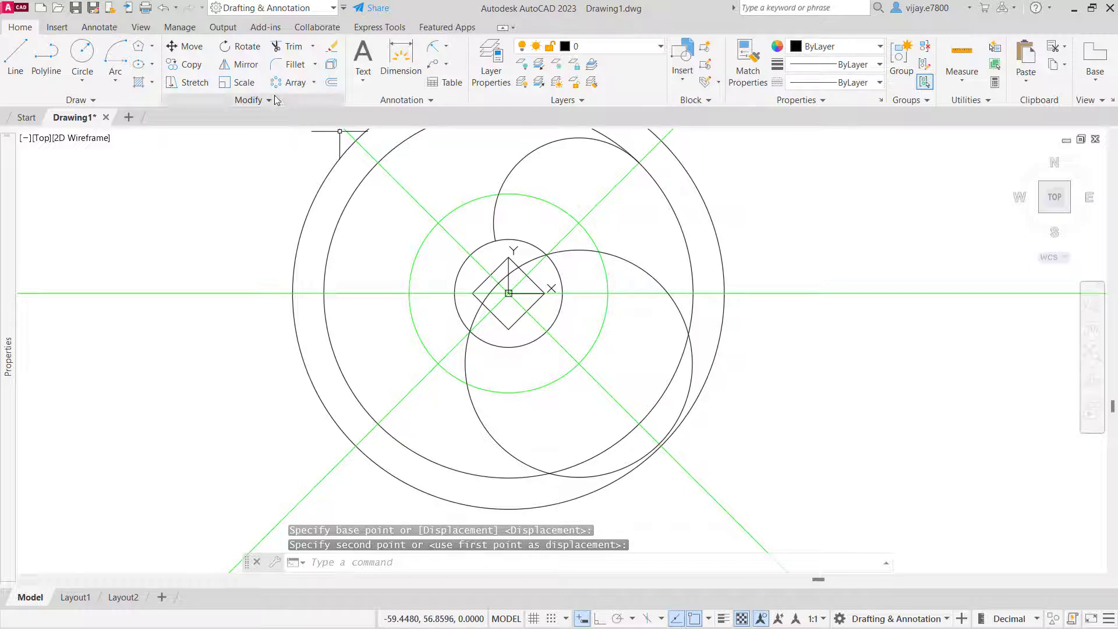
{"action": "left_click", "coordinate": [286, 46]}
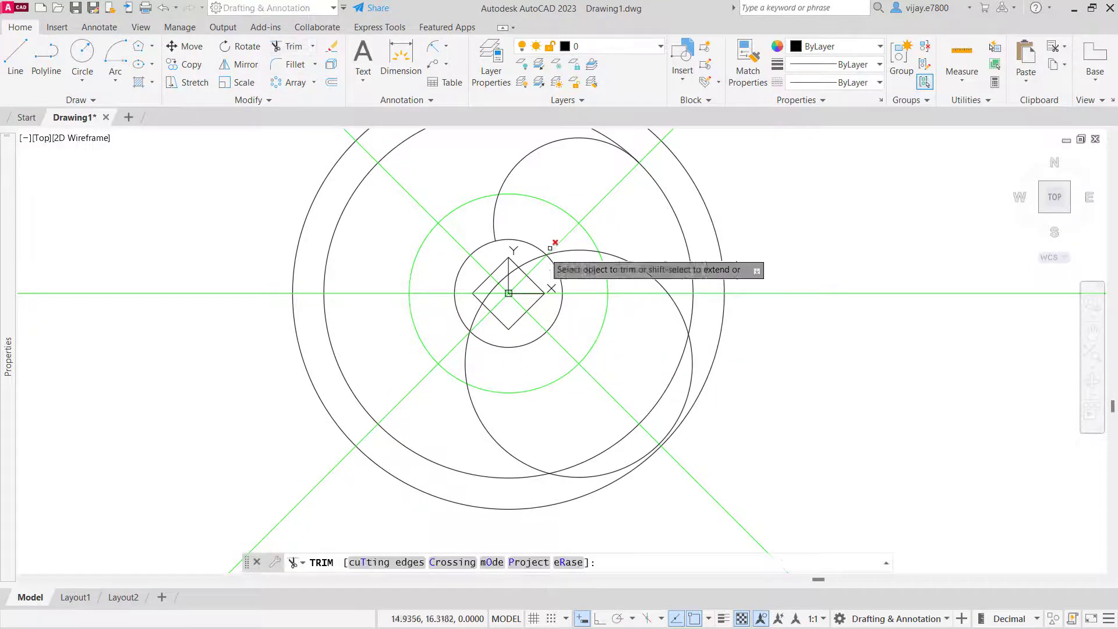
{"action": "left_click", "coordinate": [515, 272]}
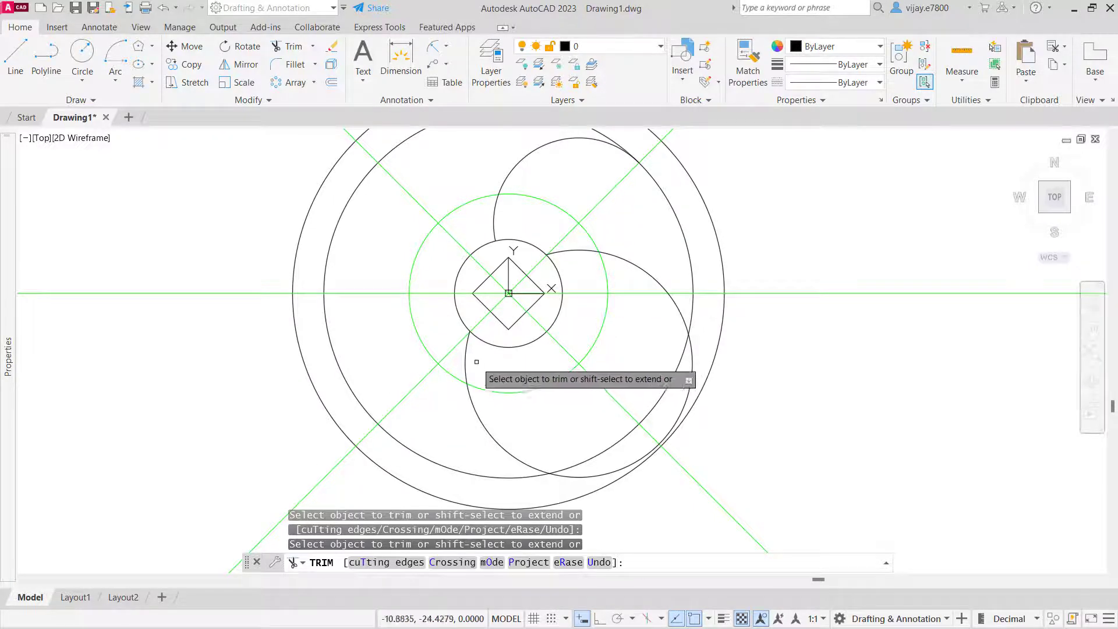
{"action": "left_click", "coordinate": [476, 419]}
{"action": "key", "text": "Return"}
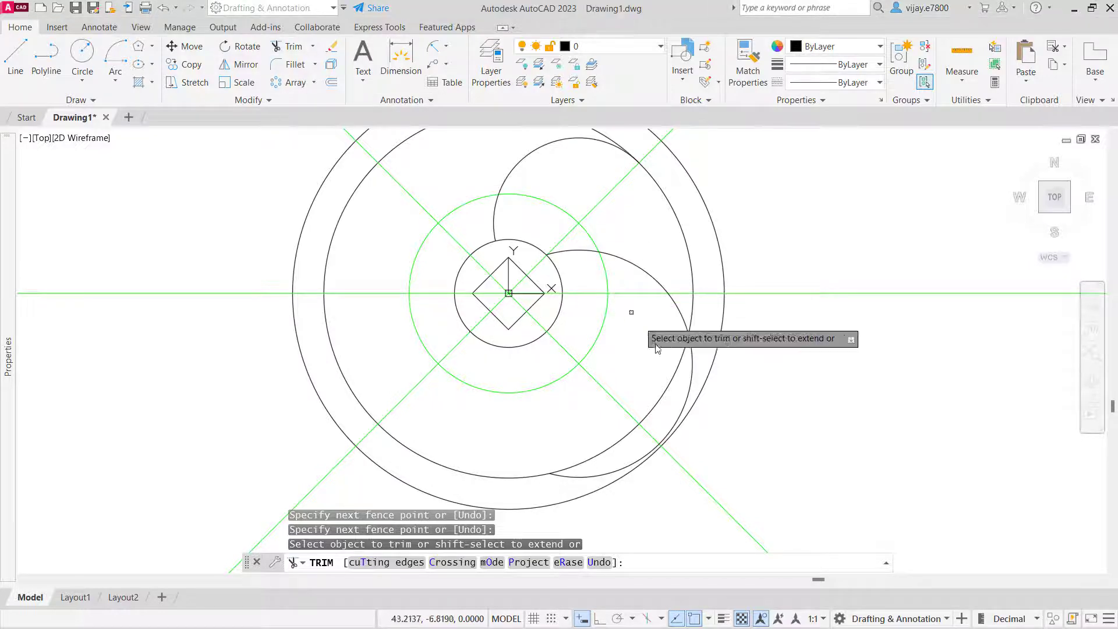
{"action": "left_click", "coordinate": [691, 367]}
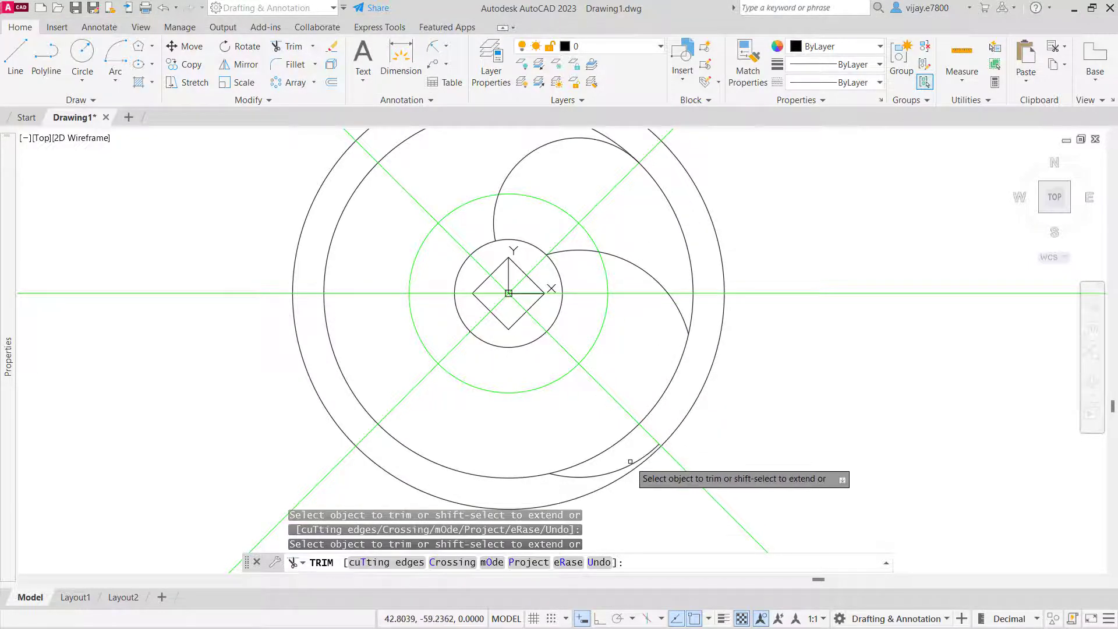
{"action": "left_click", "coordinate": [624, 462]}
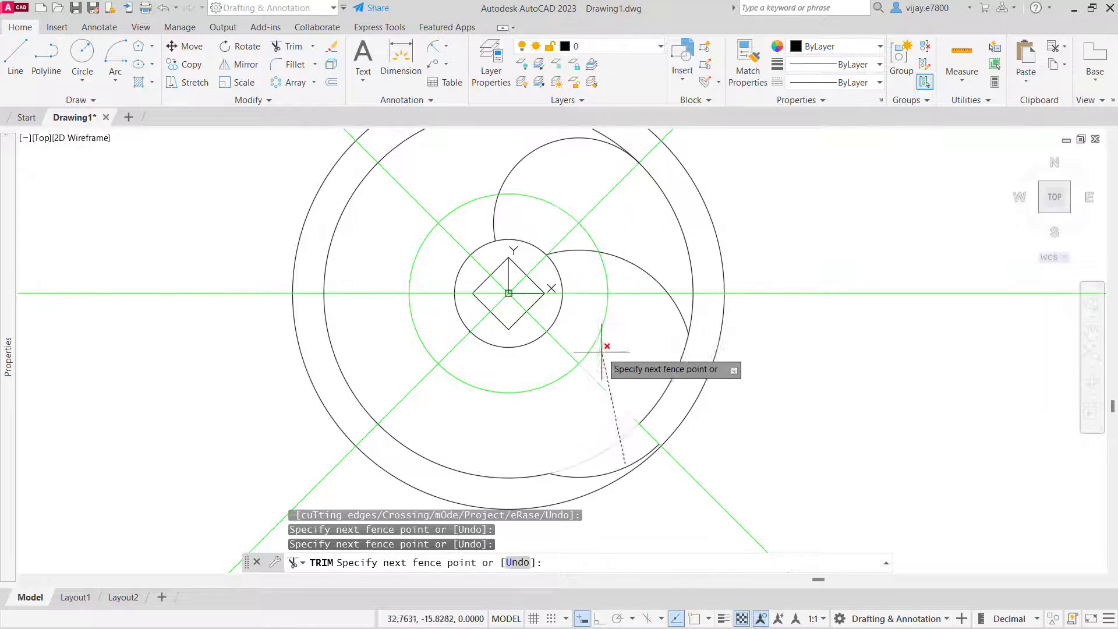
{"action": "key", "text": "Return"}
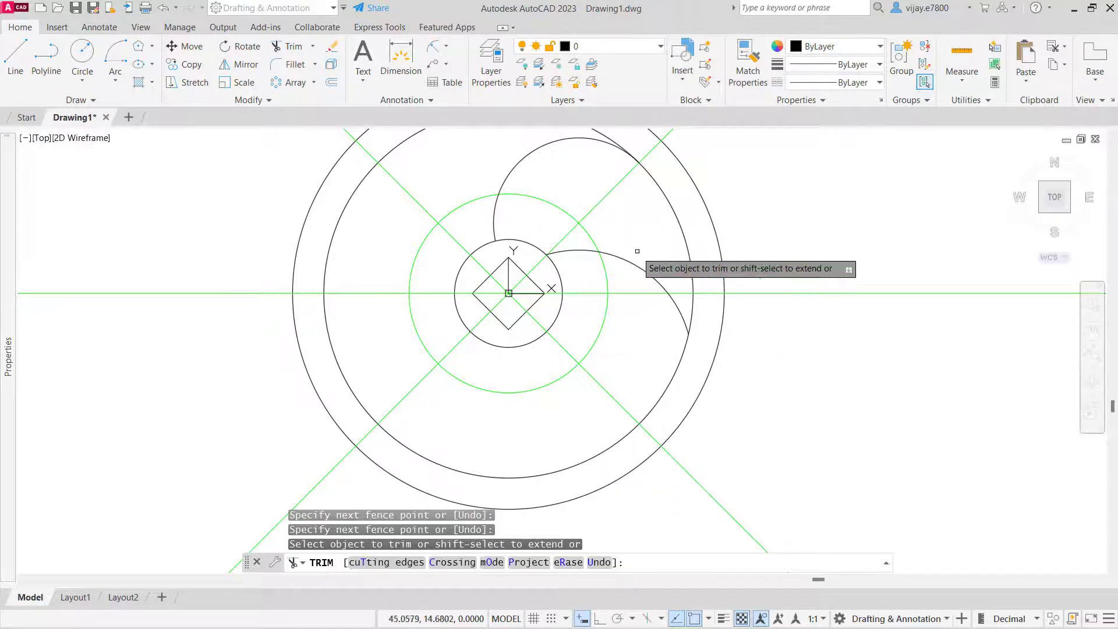
Step: Fillet the outer end of the lower arc to the diameter 130 circle with radius 5
{"action": "middle_click_drag", "start_coordinate": [572, 191], "coordinate": [613, 257]}
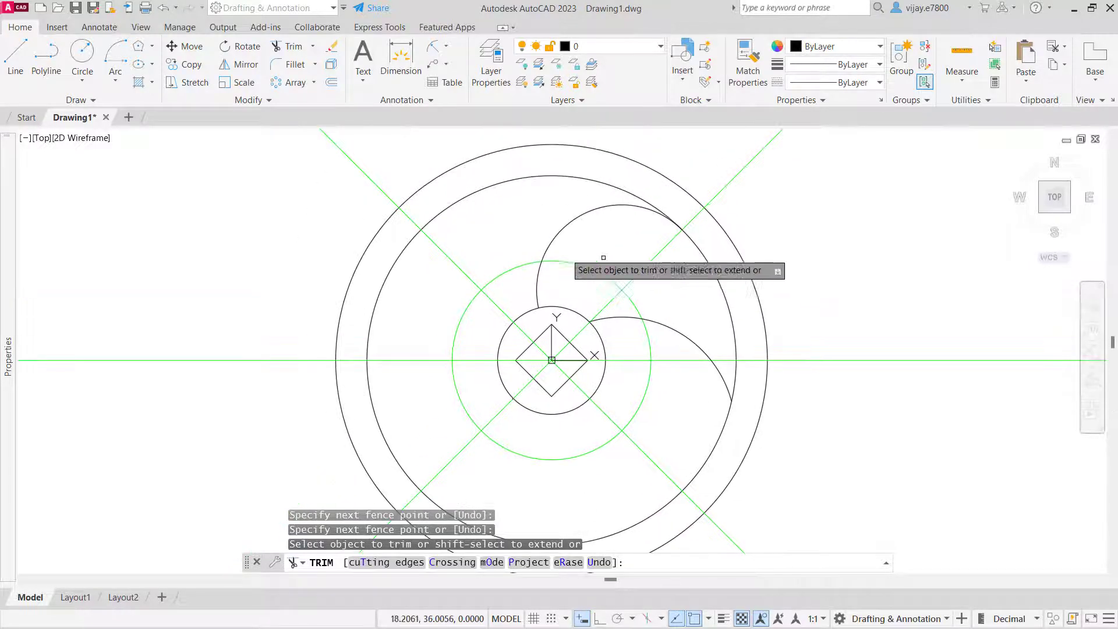
{"action": "left_click", "coordinate": [293, 67]}
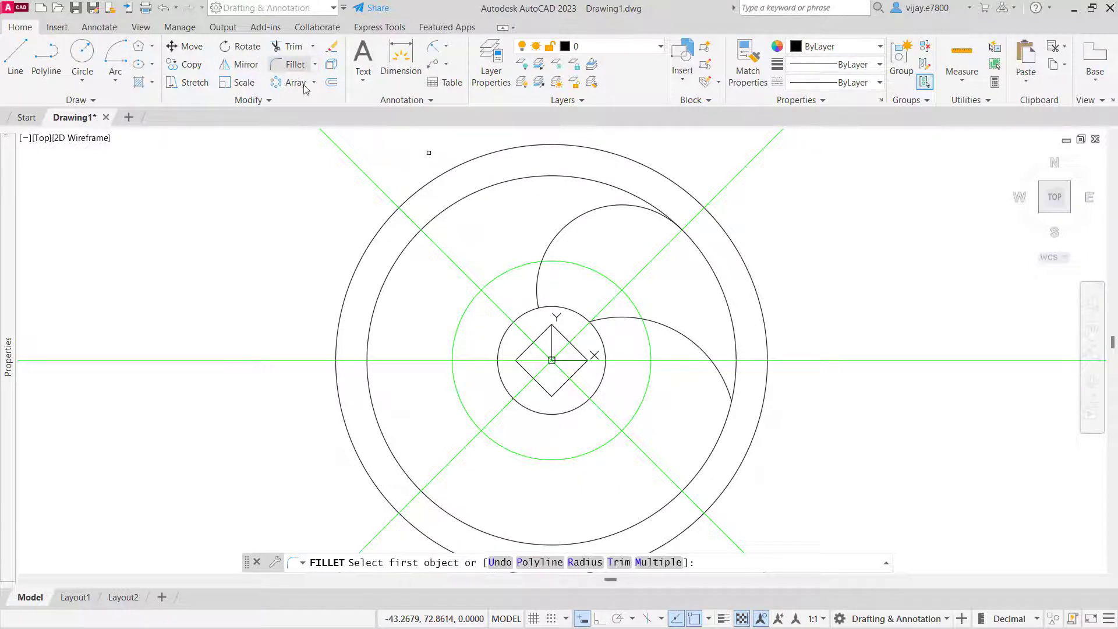
{"action": "left_click", "coordinate": [583, 562]}
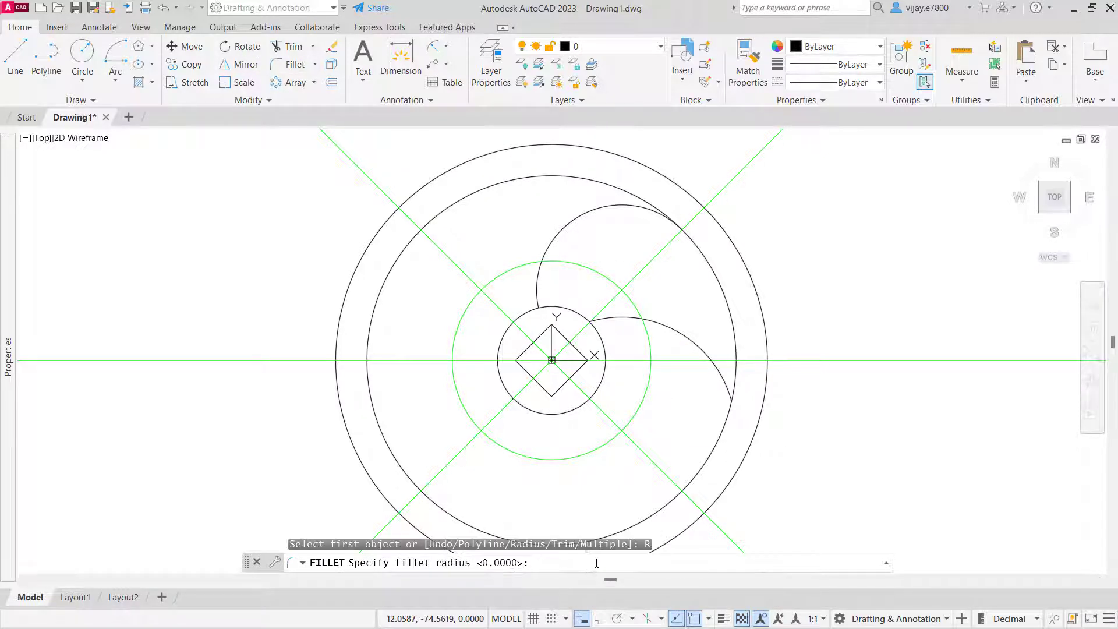
{"action": "type", "text": "5"}
{"action": "key", "text": "Return"}
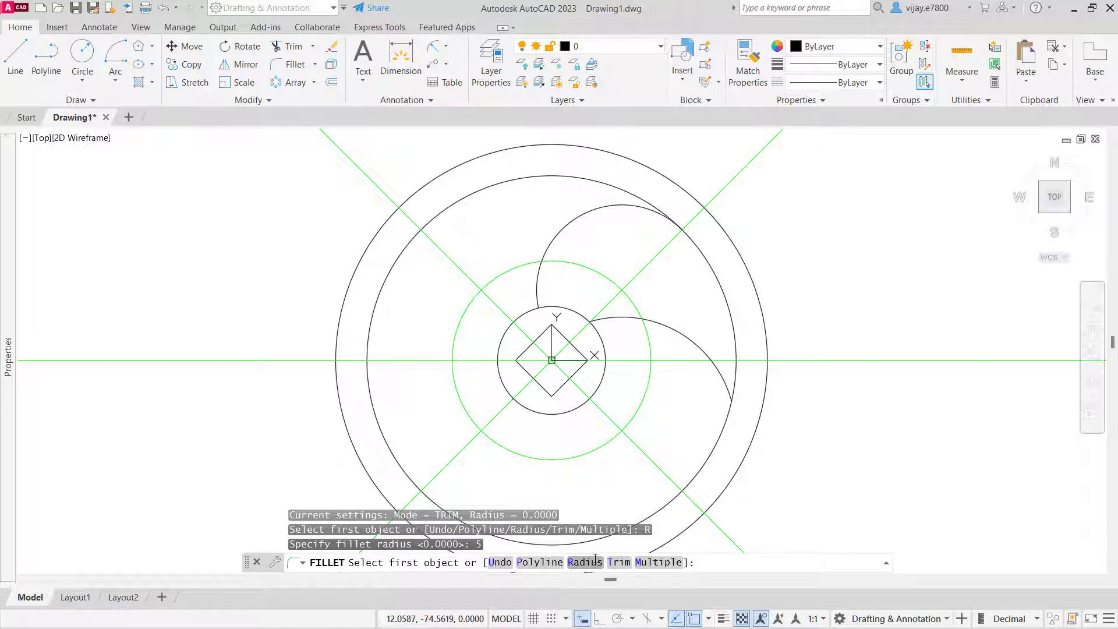
{"action": "left_click", "coordinate": [731, 389]}
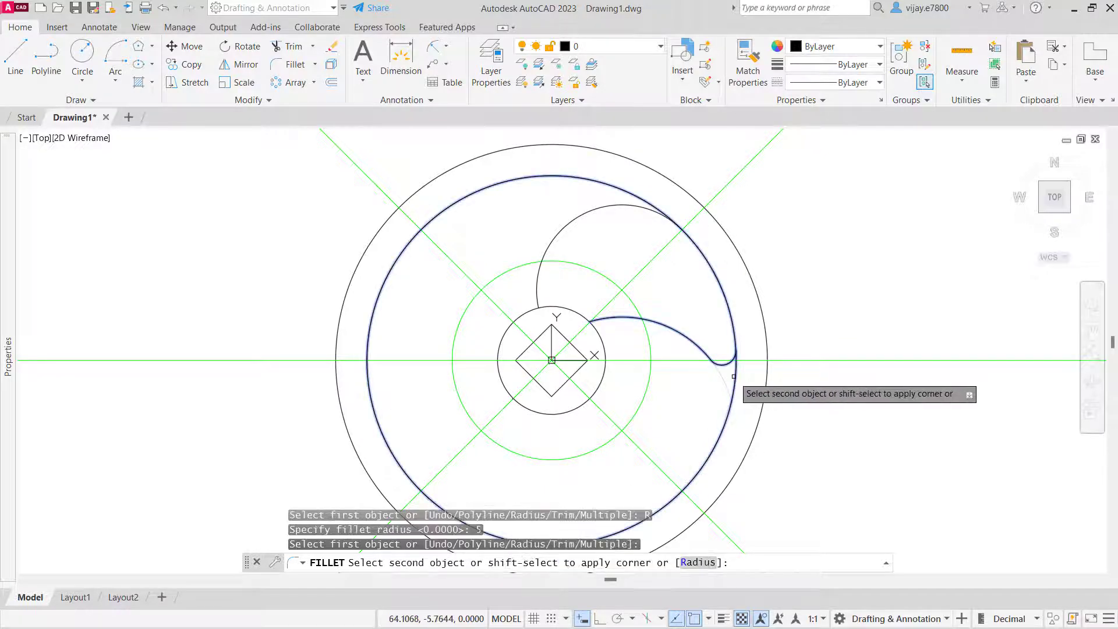
{"action": "left_click", "coordinate": [733, 376]}
Step: Fillet the innermost circle to the inner end of the upper arc with radius 5
{"action": "right_click", "coordinate": [598, 279]}
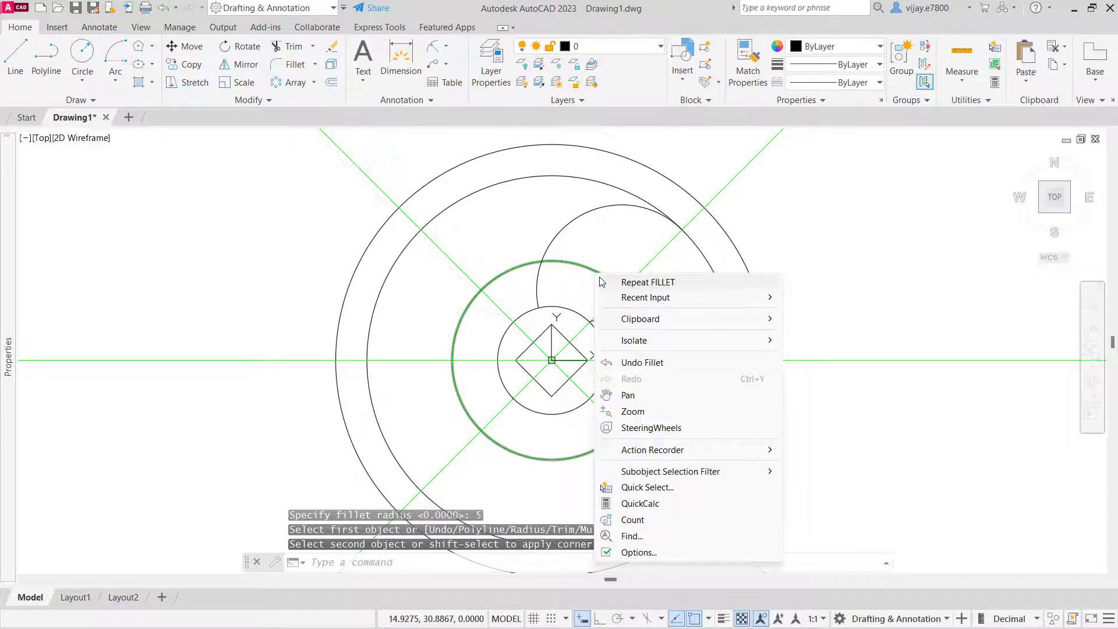
{"action": "left_click", "coordinate": [646, 282]}
{"action": "left_click", "coordinate": [552, 307]}
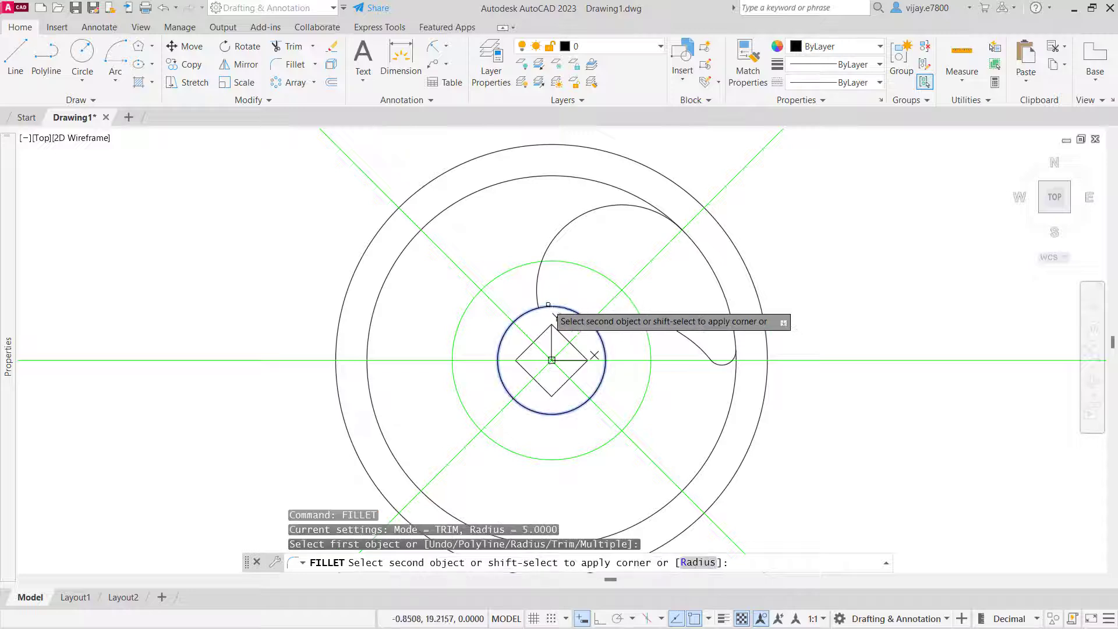
{"action": "left_click", "coordinate": [537, 294]}
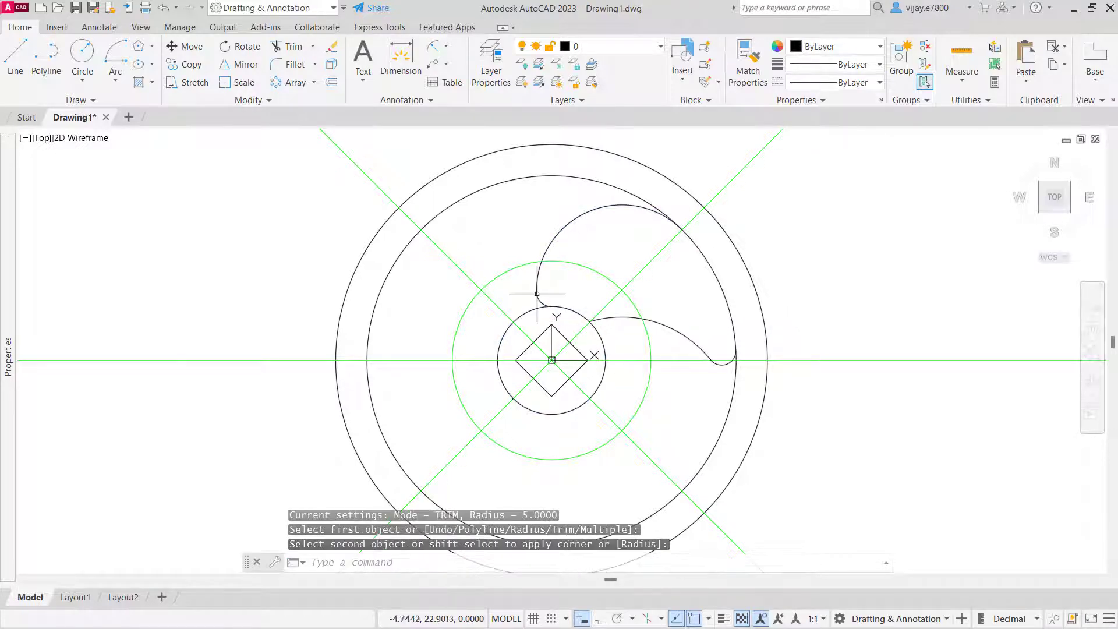
Step: Fillet the inner end of the lower arc to the innermost circle with radius 5 and dismiss the macro notification
{"action": "right_click", "coordinate": [684, 293]}
{"action": "left_click", "coordinate": [706, 304]}
{"action": "left_click", "coordinate": [614, 315]}
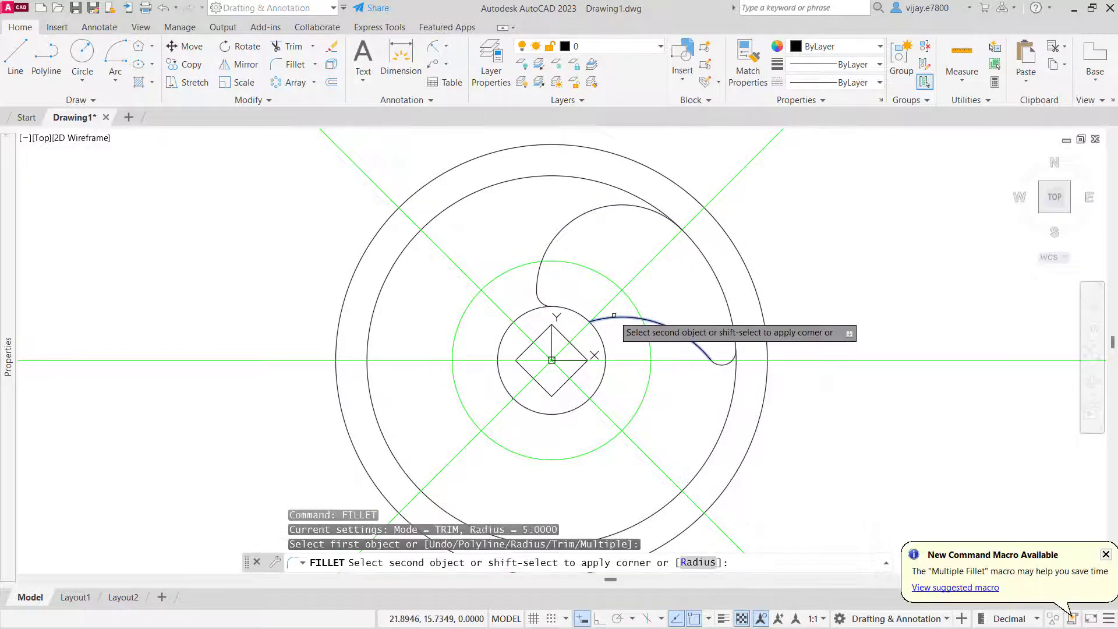
{"action": "left_click", "coordinate": [581, 315]}
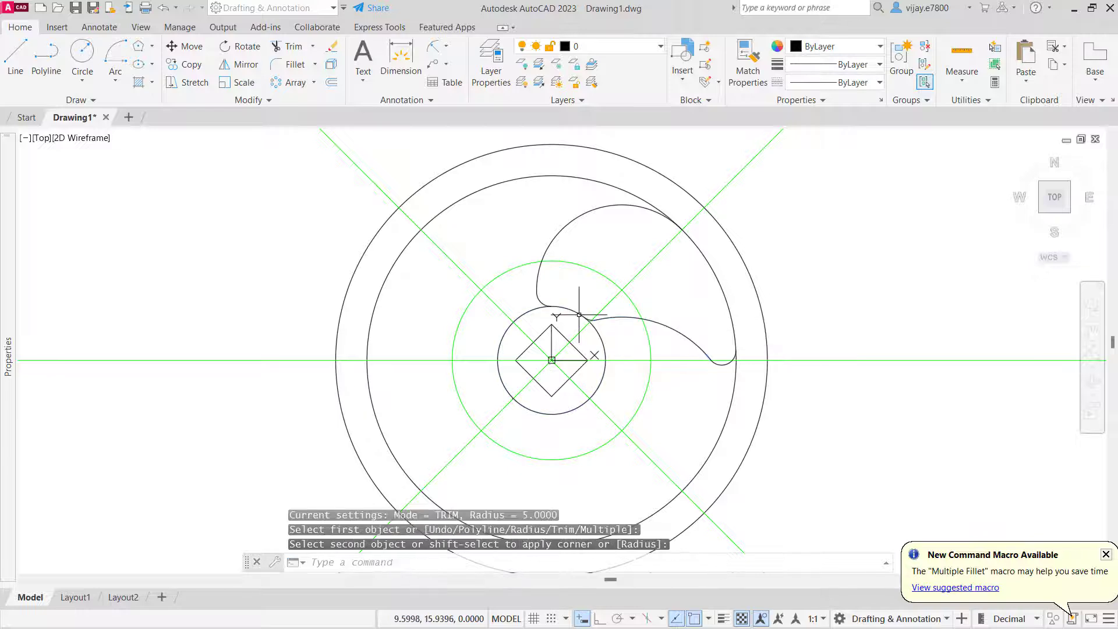
{"action": "left_click", "coordinate": [1106, 555]}
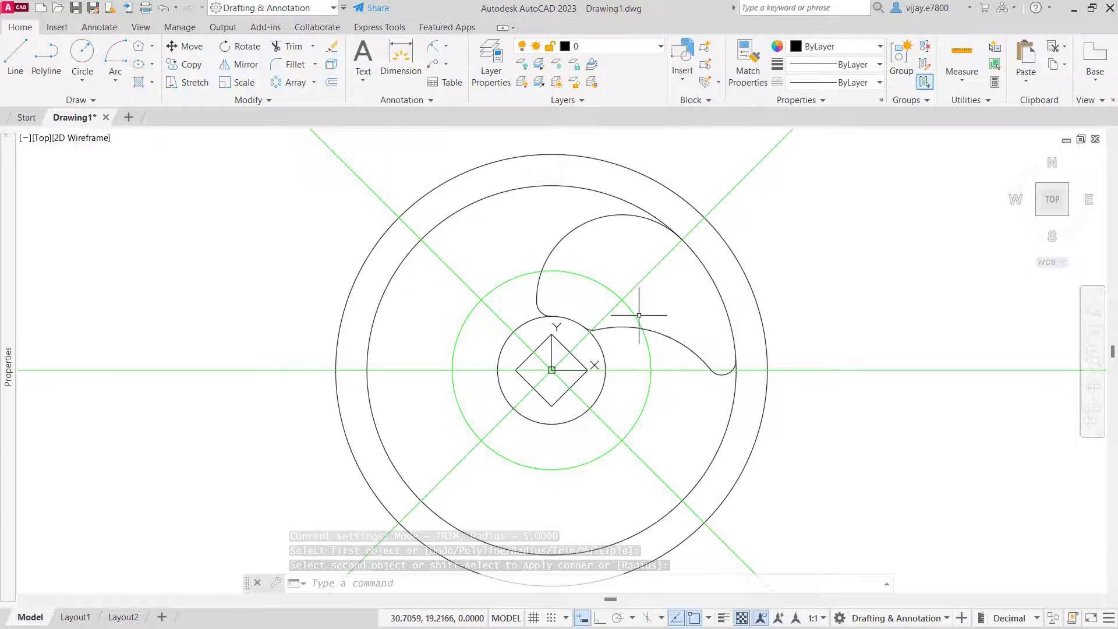
Step: Move the three green construction lines and the green circle to the Defpoints layer and turn that layer off
{"action": "left_click", "coordinate": [954, 402]}
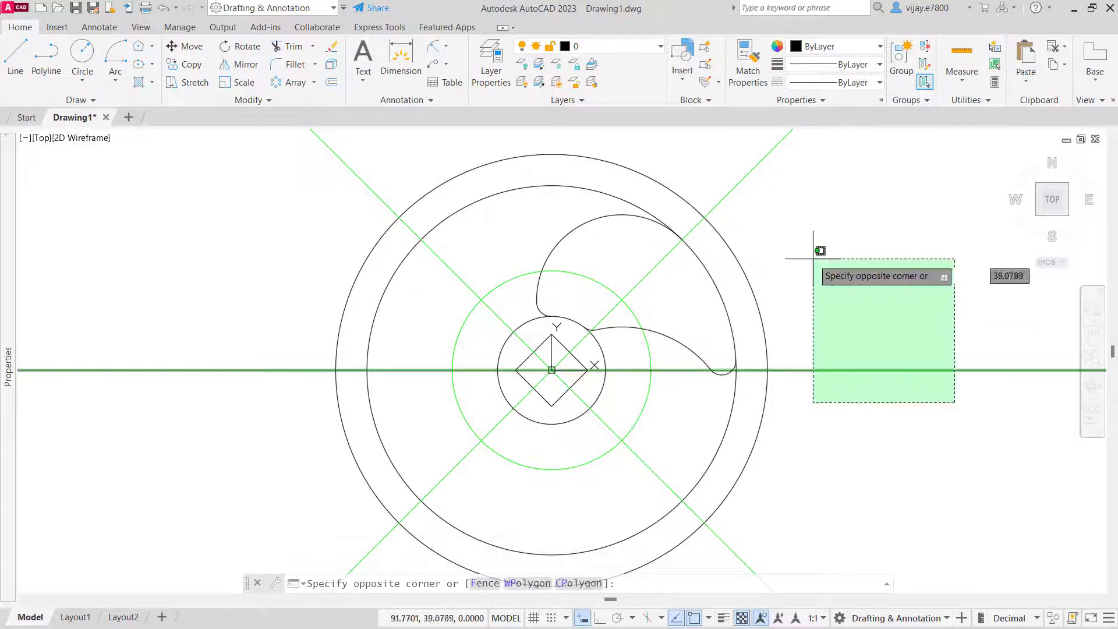
{"action": "left_click", "coordinate": [795, 208]}
{"action": "left_click", "coordinate": [775, 180]}
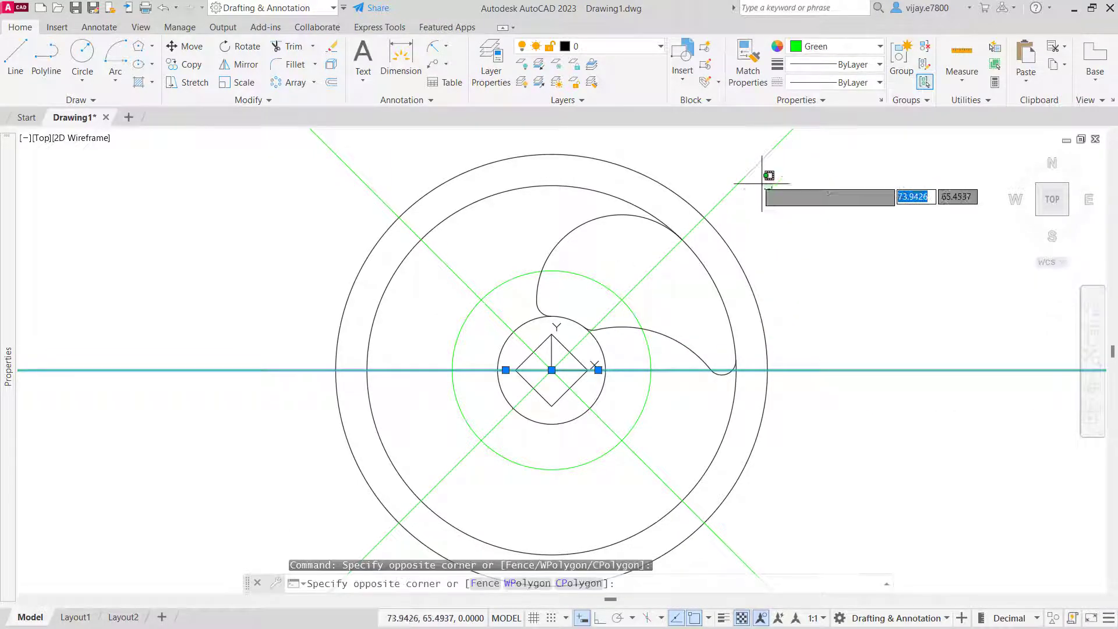
{"action": "left_click", "coordinate": [743, 162]}
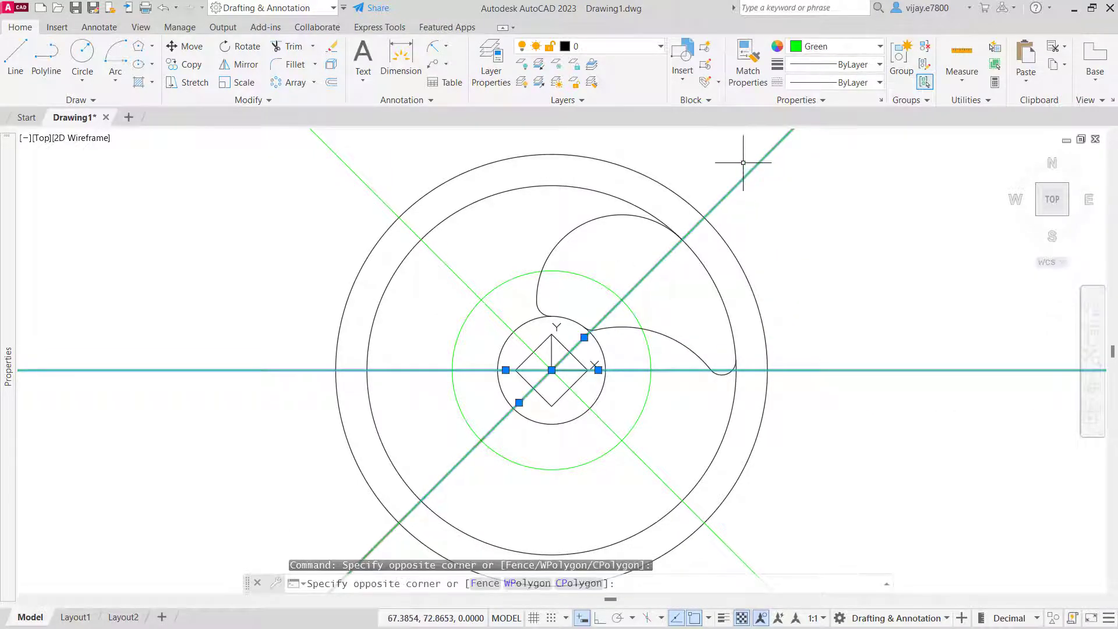
{"action": "left_click", "coordinate": [639, 465]}
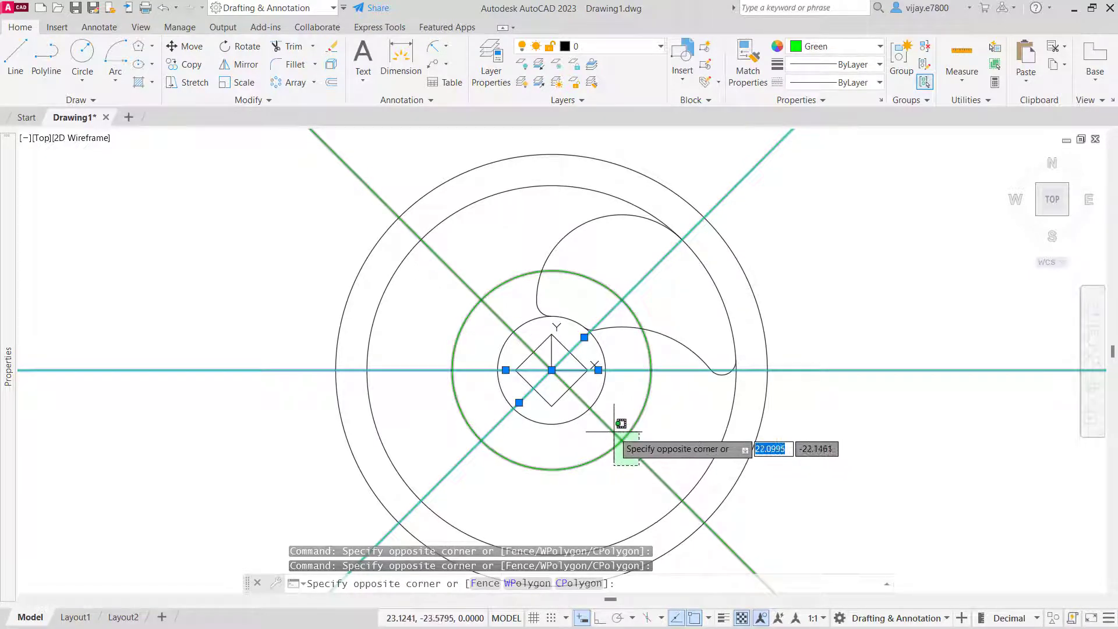
{"action": "left_click", "coordinate": [610, 418]}
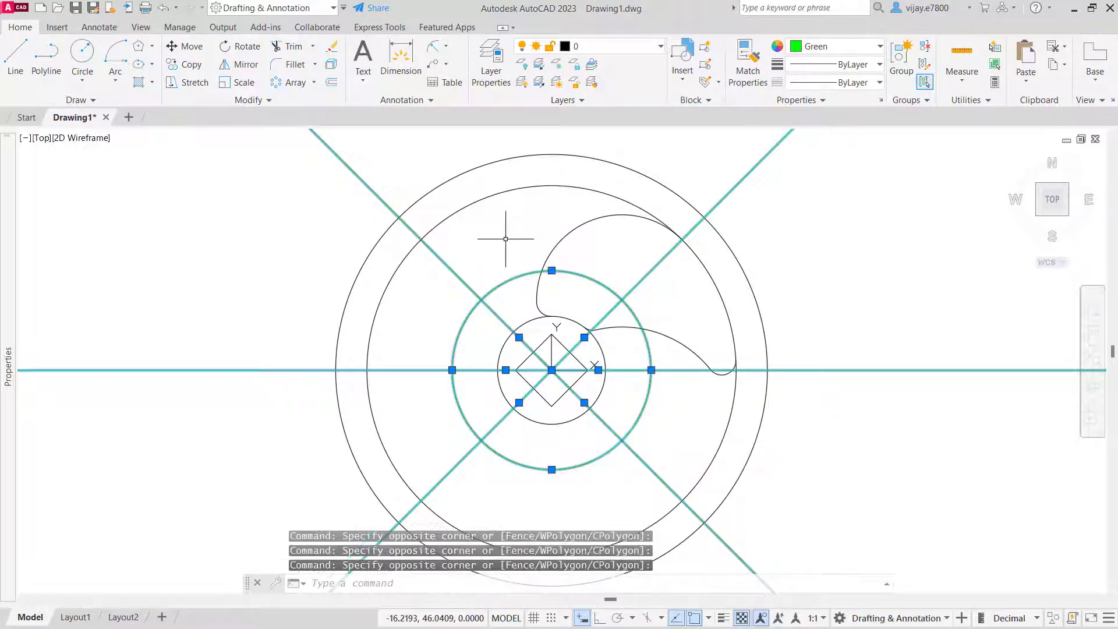
{"action": "left_click", "coordinate": [595, 51]}
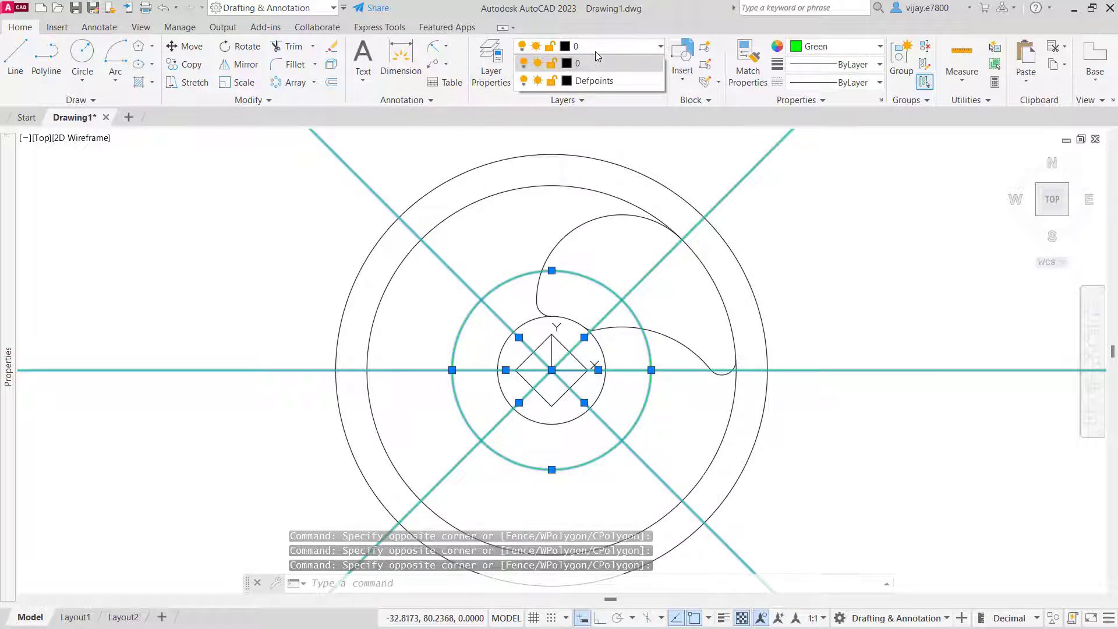
{"action": "left_click", "coordinate": [603, 82]}
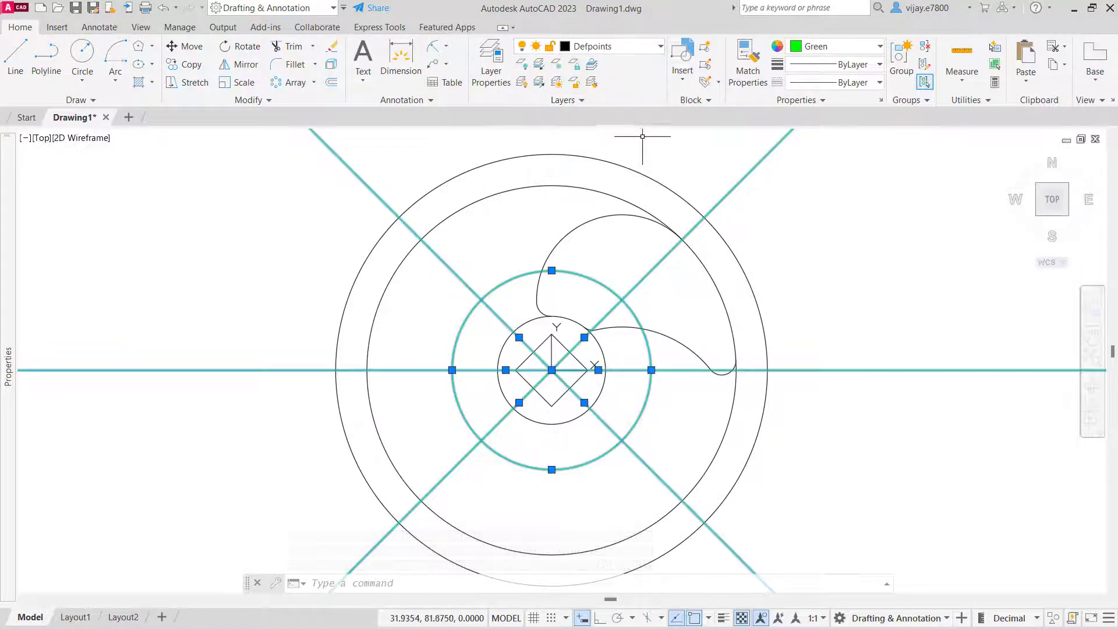
{"action": "left_click", "coordinate": [574, 50]}
{"action": "left_click", "coordinate": [524, 81]}
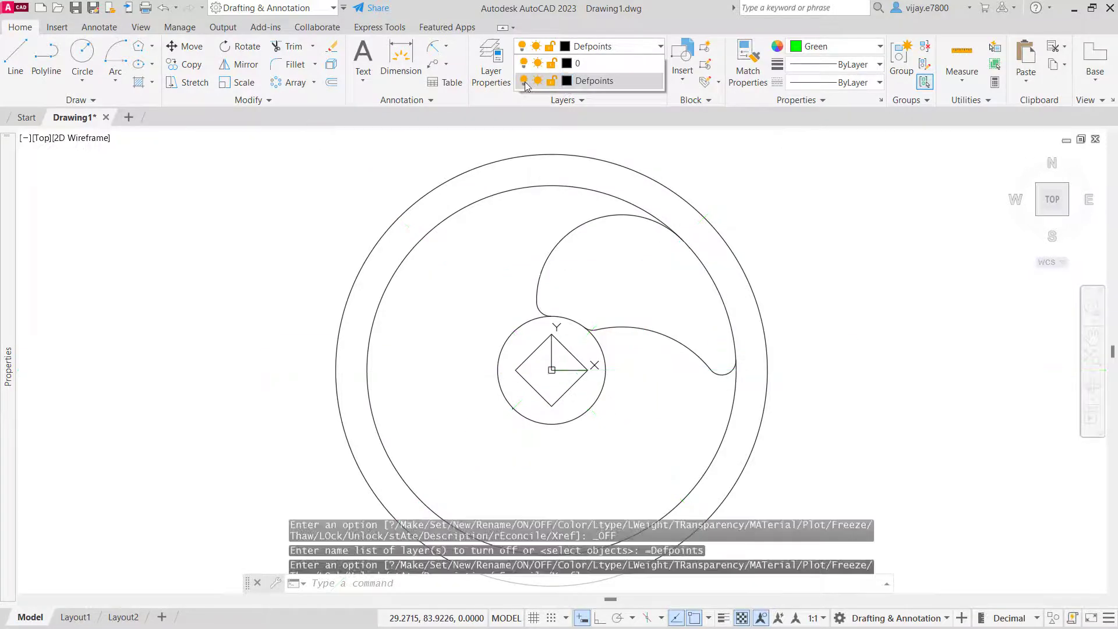
Step: Create a polar array of the two arm arcs and their end fillets about the origin with 4 items
{"action": "scroll", "coordinate": [826, 358], "scroll_direction": "down", "scroll_amount": 2}
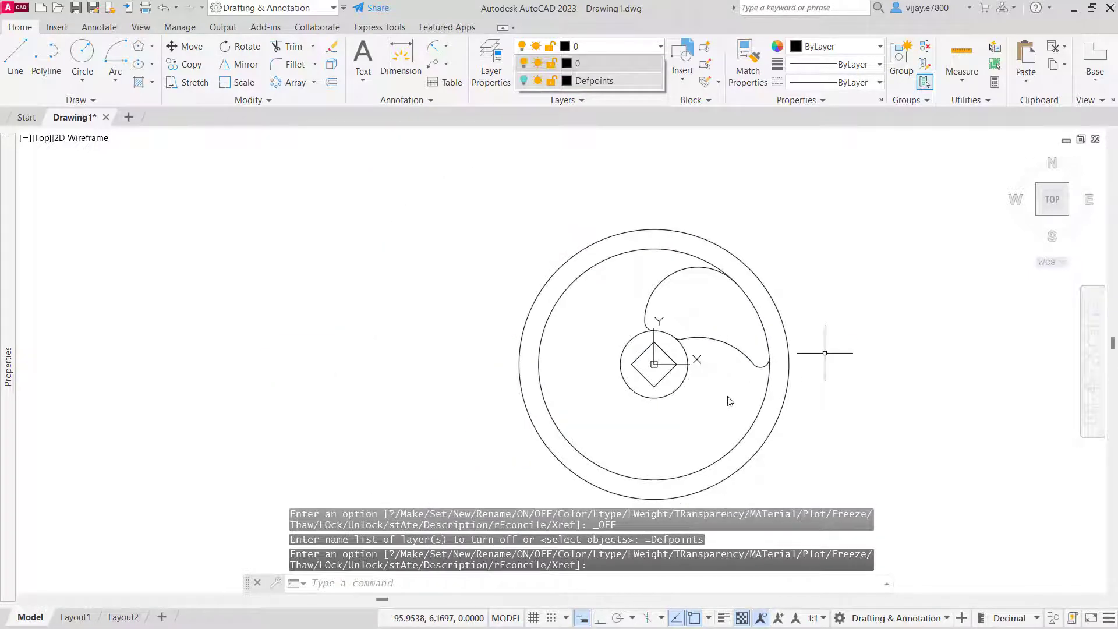
{"action": "left_click", "coordinate": [755, 371]}
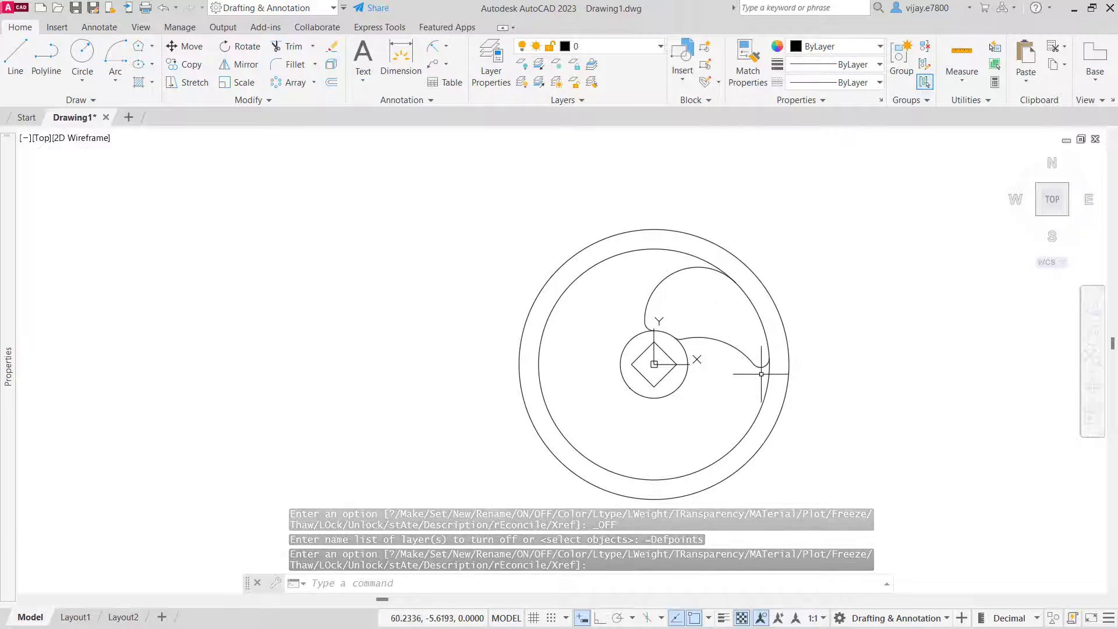
{"action": "left_click", "coordinate": [764, 375]}
{"action": "left_click", "coordinate": [711, 328]}
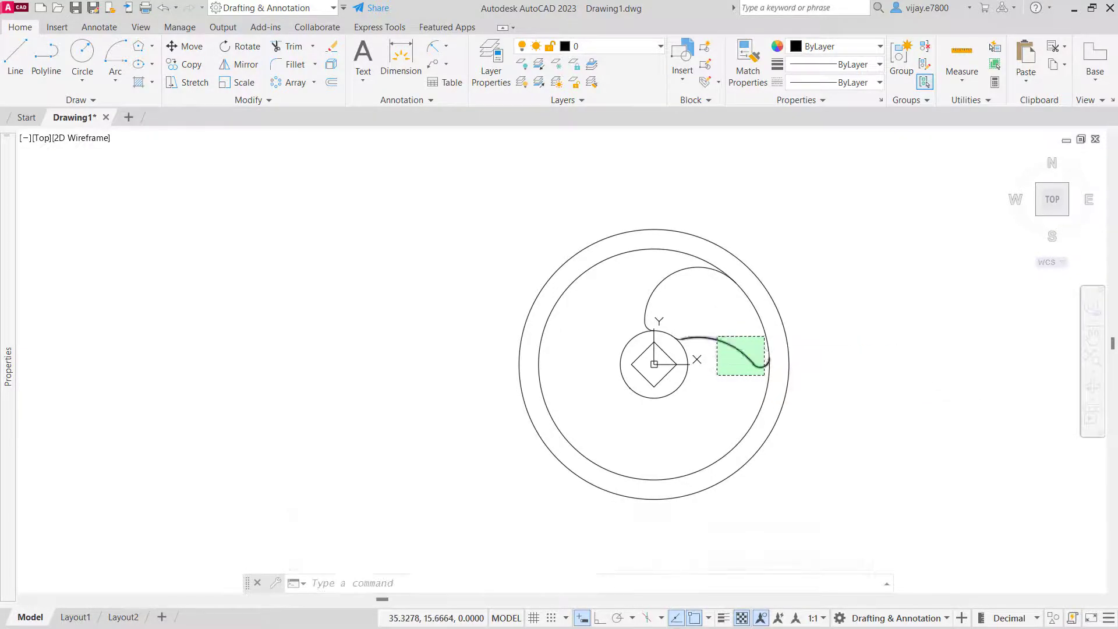
{"action": "left_click", "coordinate": [697, 299]}
{"action": "left_click", "coordinate": [655, 265]}
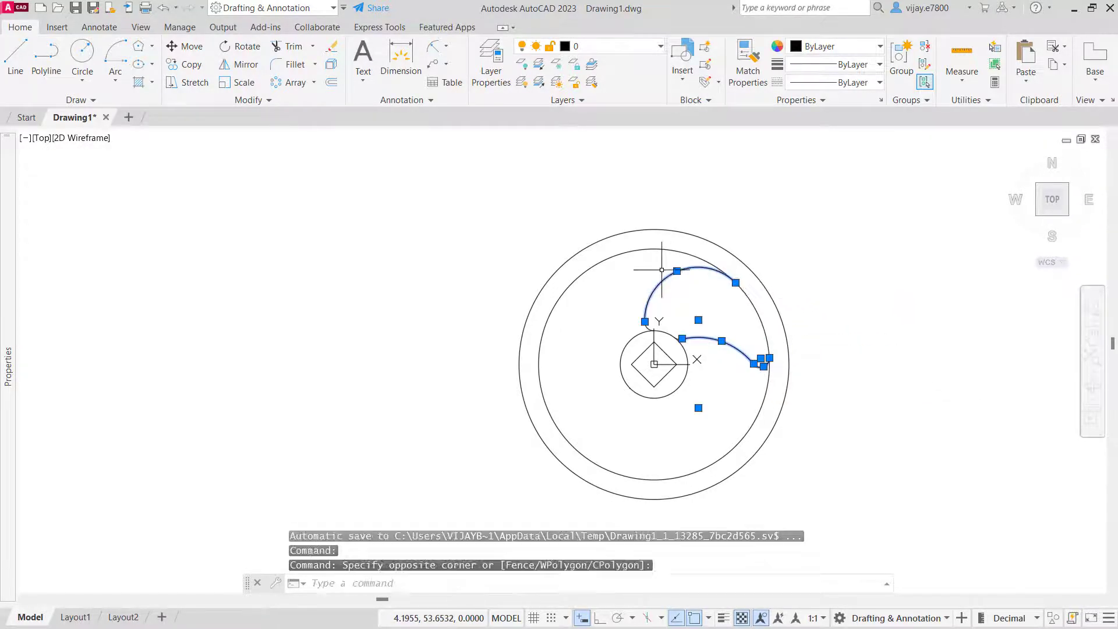
{"action": "scroll", "coordinate": [658, 279], "scroll_direction": "up", "scroll_amount": 5}
{"action": "left_click", "coordinate": [672, 413]}
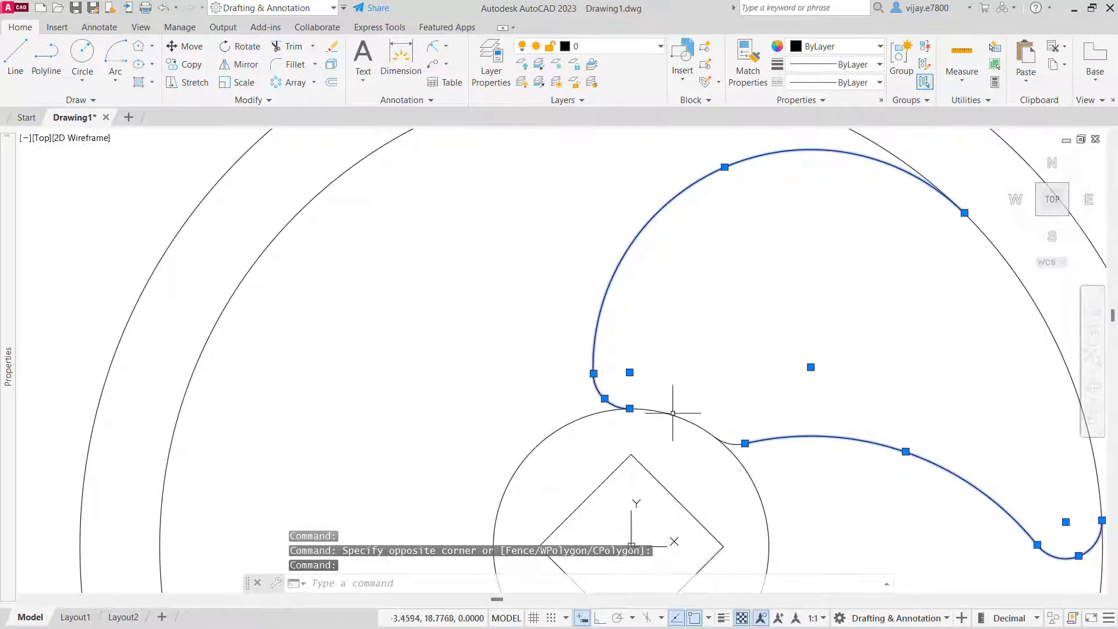
{"action": "left_click", "coordinate": [736, 442]}
{"action": "scroll", "coordinate": [736, 383], "scroll_direction": "down", "scroll_amount": 2}
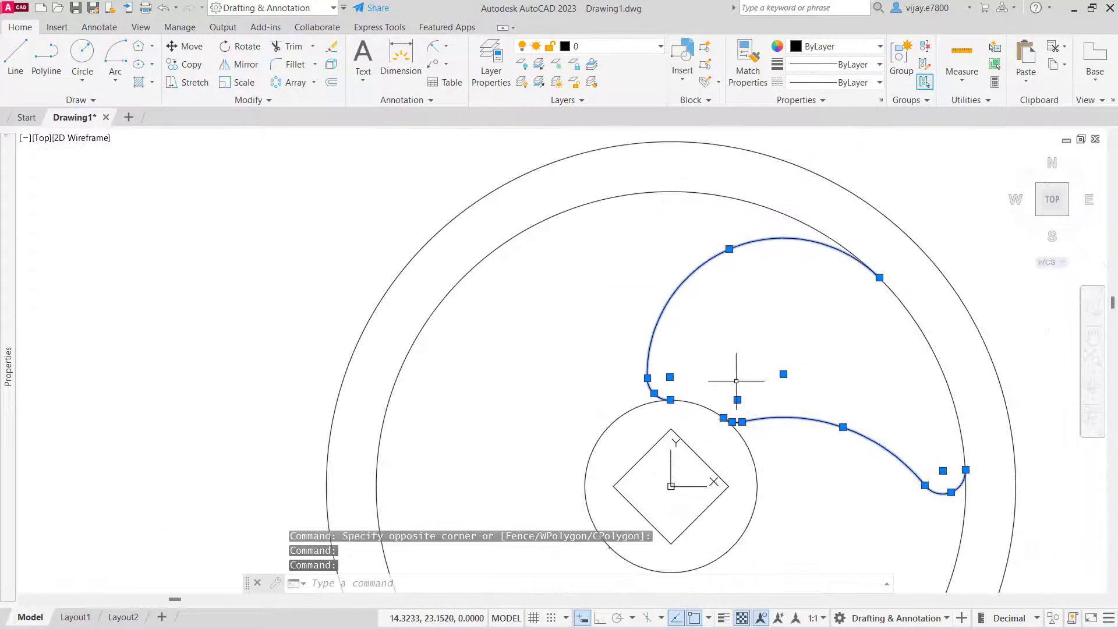
{"action": "left_click", "coordinate": [314, 85]}
{"action": "left_click", "coordinate": [314, 164]}
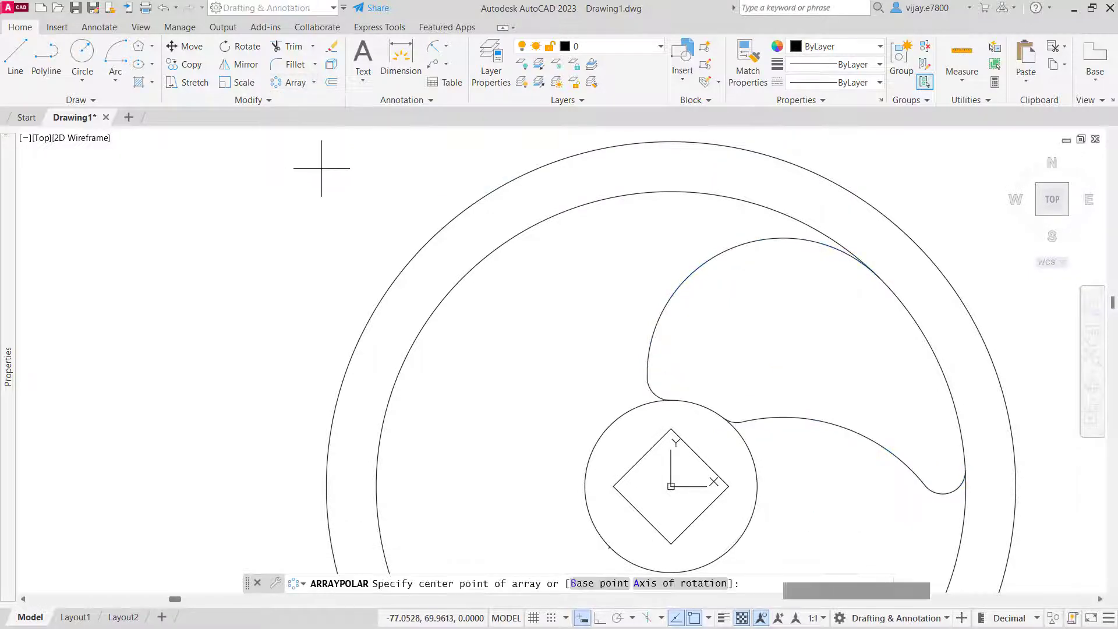
{"action": "left_click", "coordinate": [670, 486]}
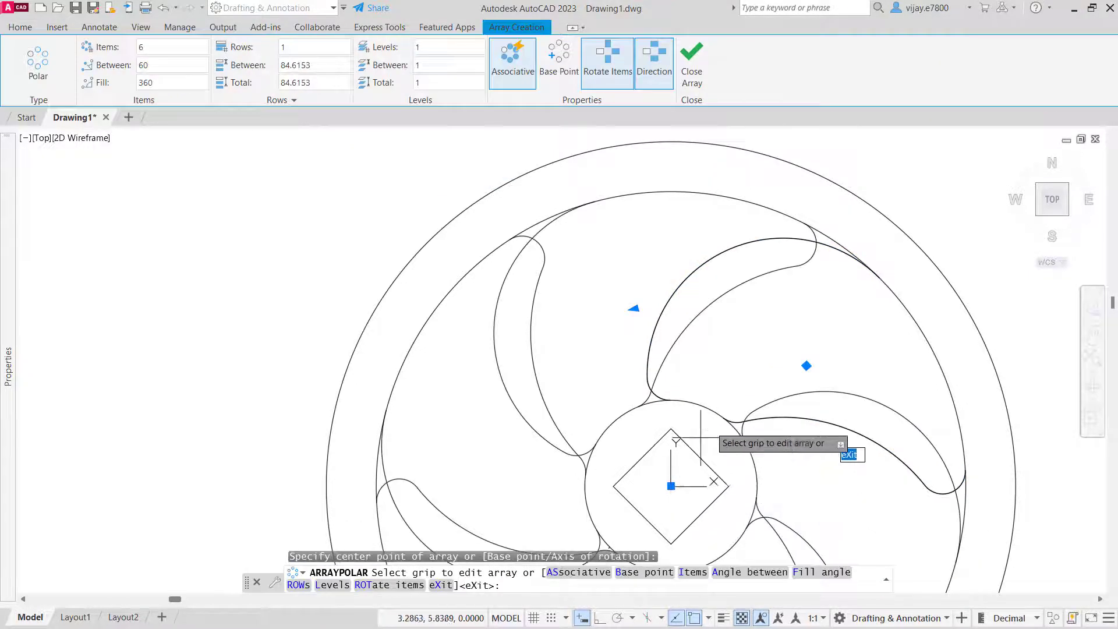
{"action": "scroll", "coordinate": [705, 433], "scroll_direction": "down", "scroll_amount": 2}
{"action": "middle_click_drag", "start_coordinate": [804, 465], "coordinate": [776, 379]}
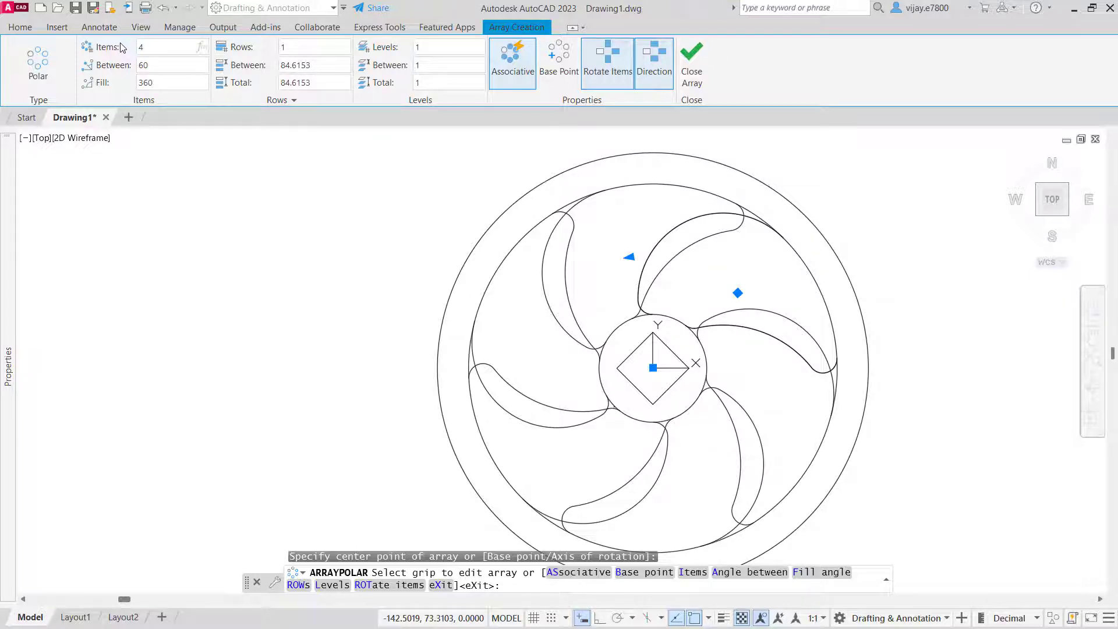
{"action": "key", "text": "Return"}
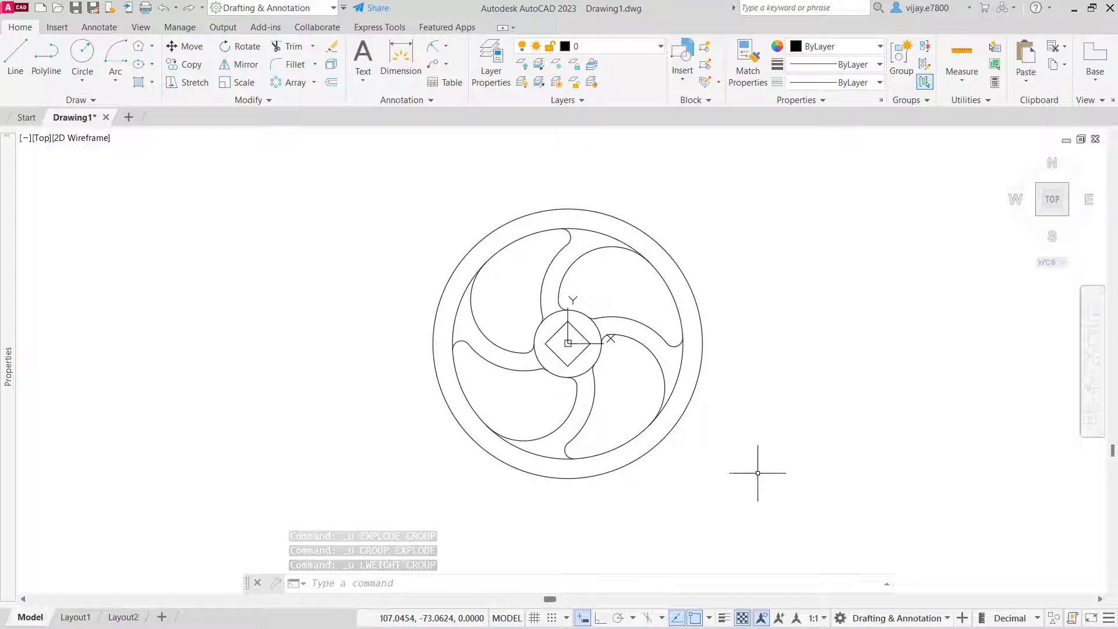
{"action": "left_click", "coordinate": [752, 496]}
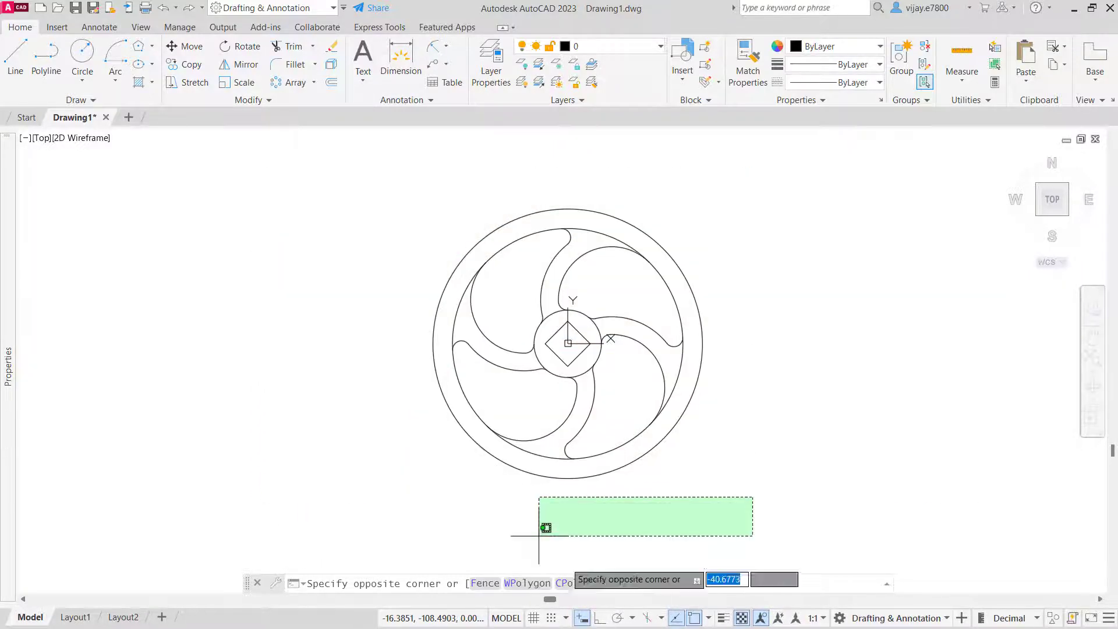
{"action": "left_click", "coordinate": [771, 521]}
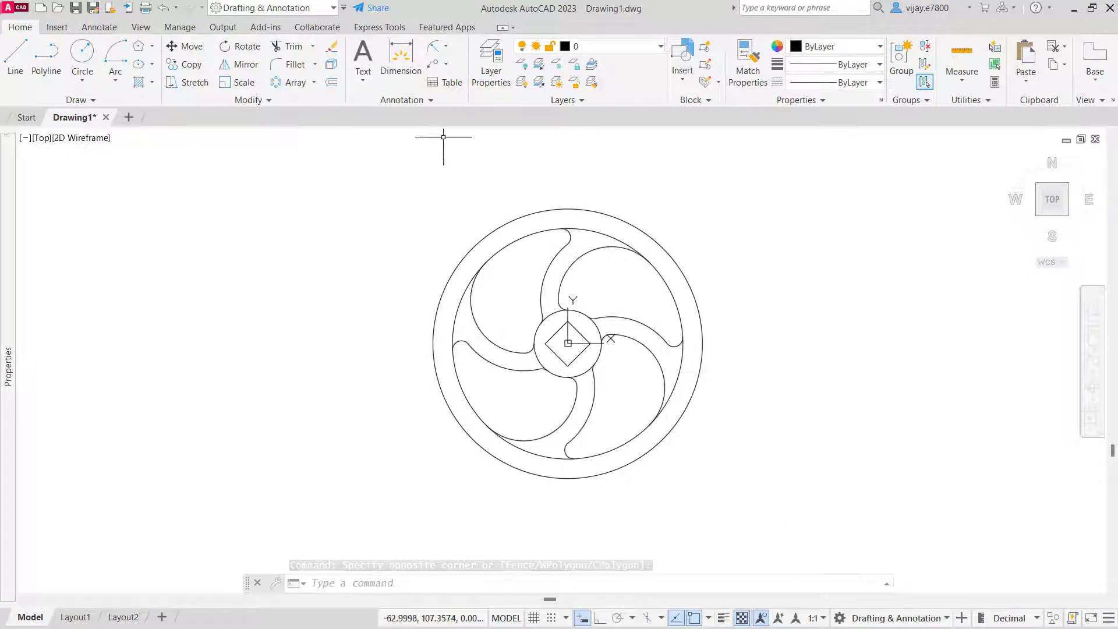
Step: Explode the polar array of curved arms into separate objects
{"action": "left_click", "coordinate": [550, 265]}
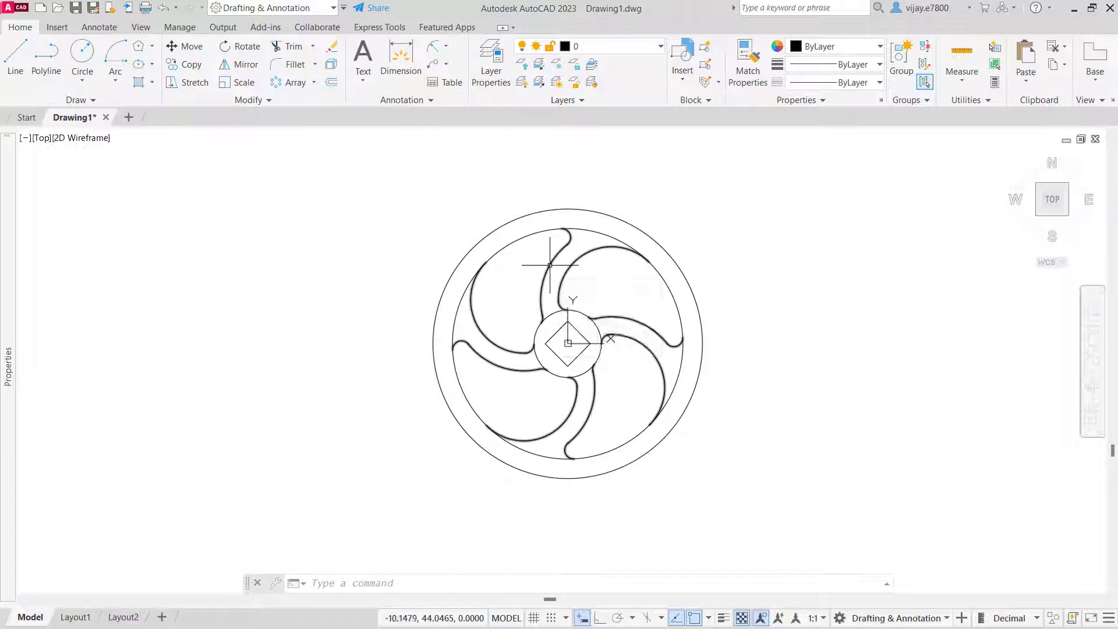
{"action": "left_click", "coordinate": [331, 65]}
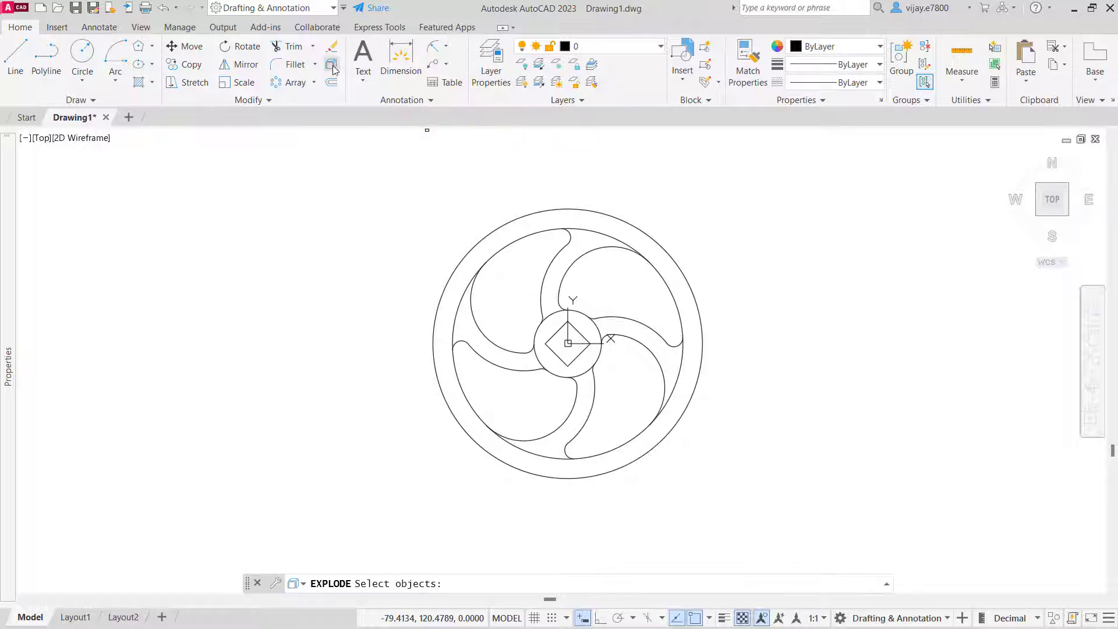
{"action": "left_click", "coordinate": [541, 295]}
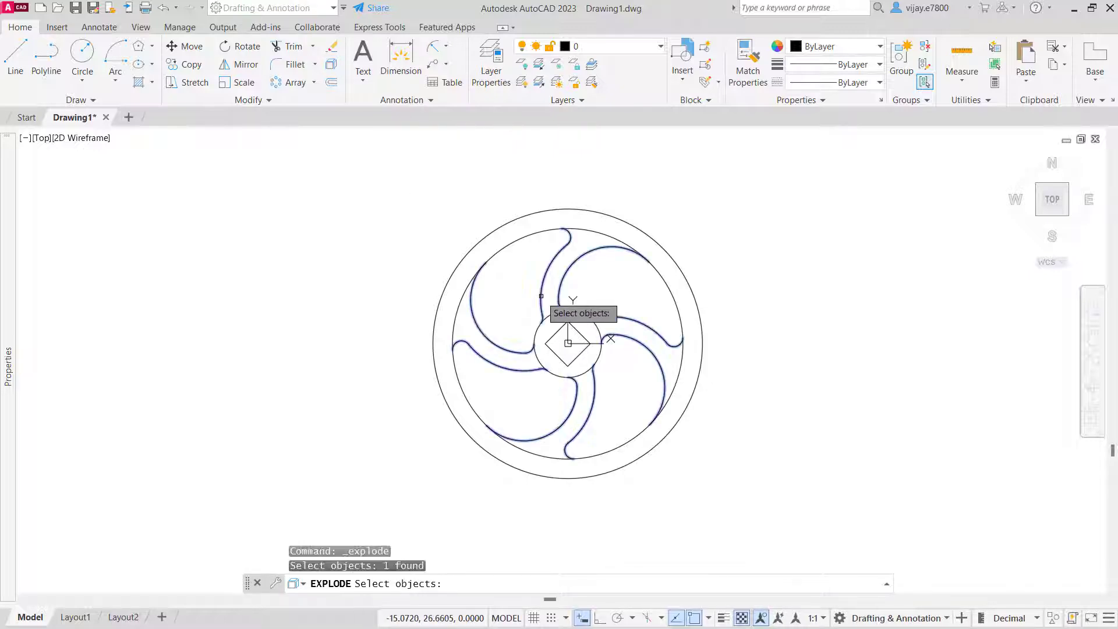
{"action": "key", "text": "Return"}
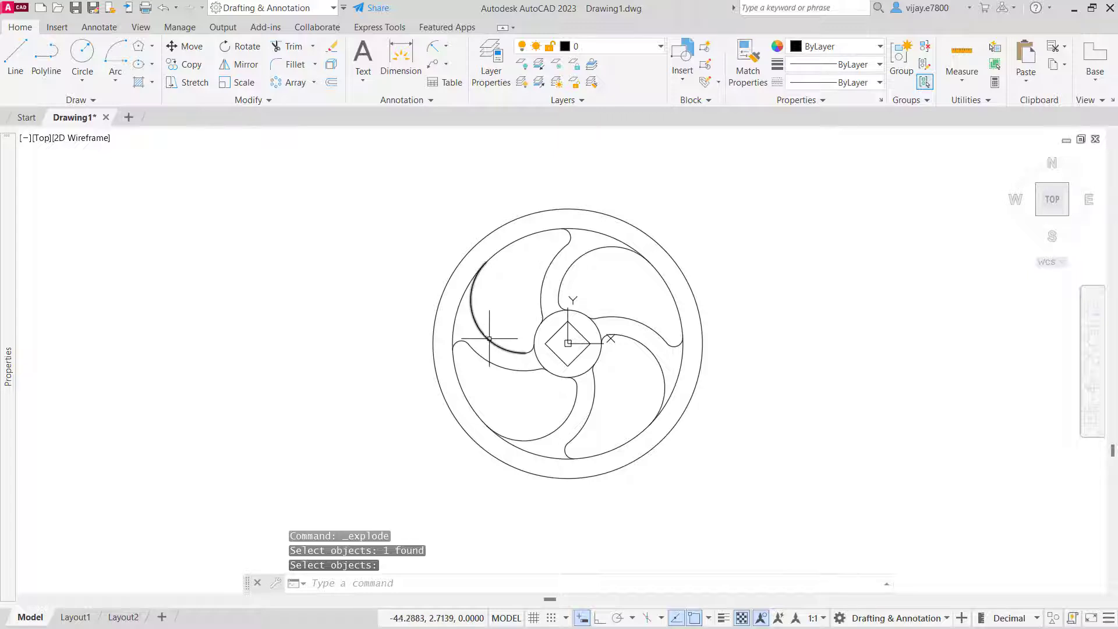
Step: Set the lineweight of the whole wheel to 0.30 mm and turn on lineweight display
{"action": "left_click", "coordinate": [767, 515]}
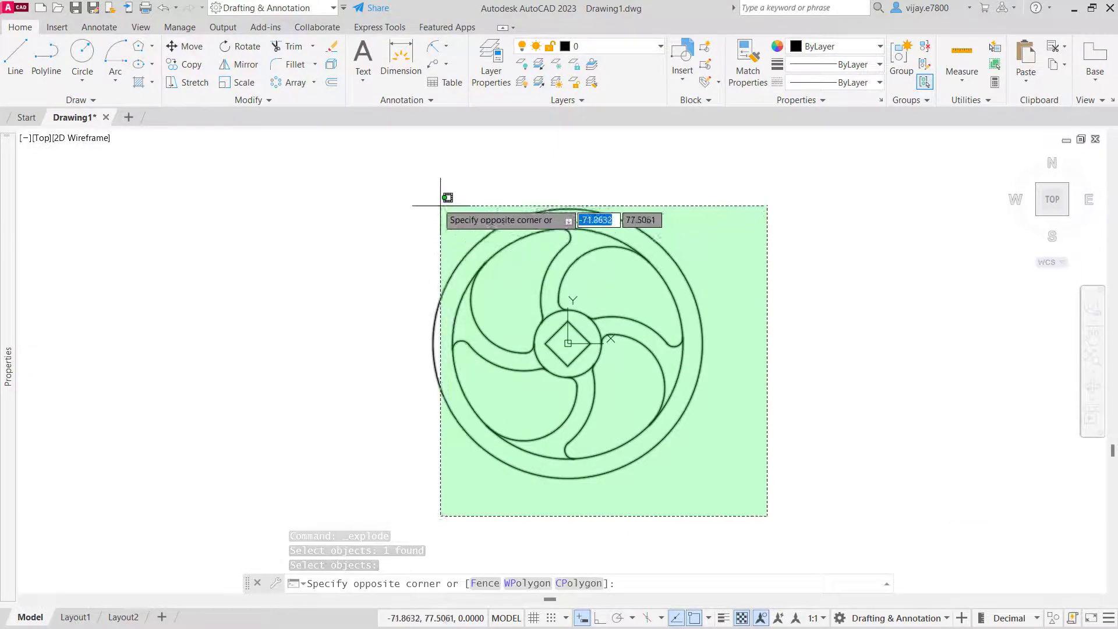
{"action": "left_click", "coordinate": [406, 176]}
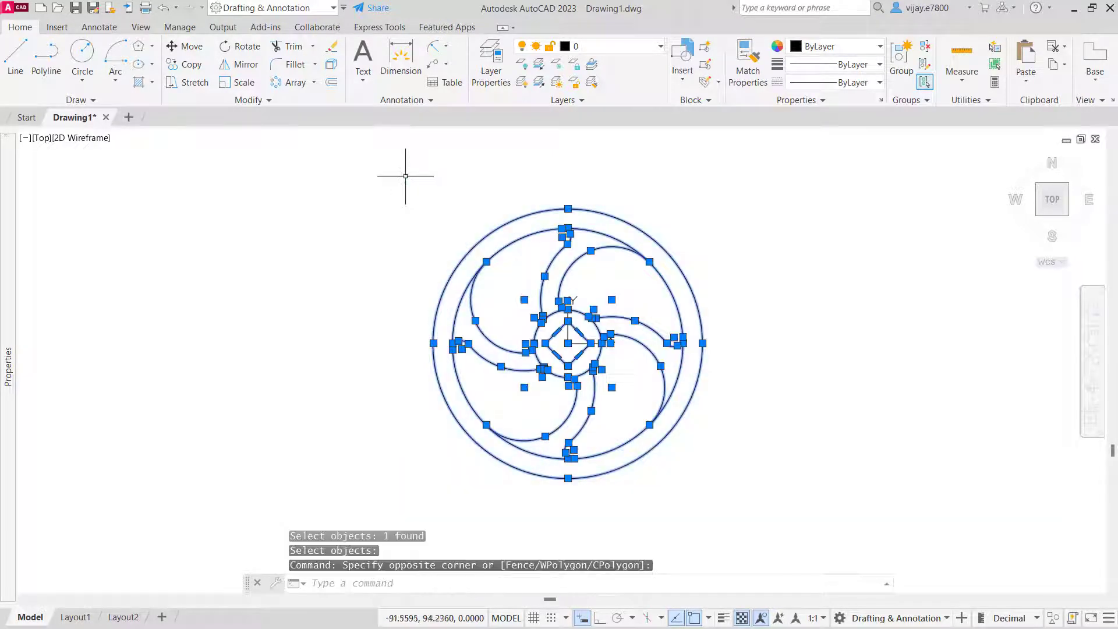
{"action": "left_click", "coordinate": [822, 64]}
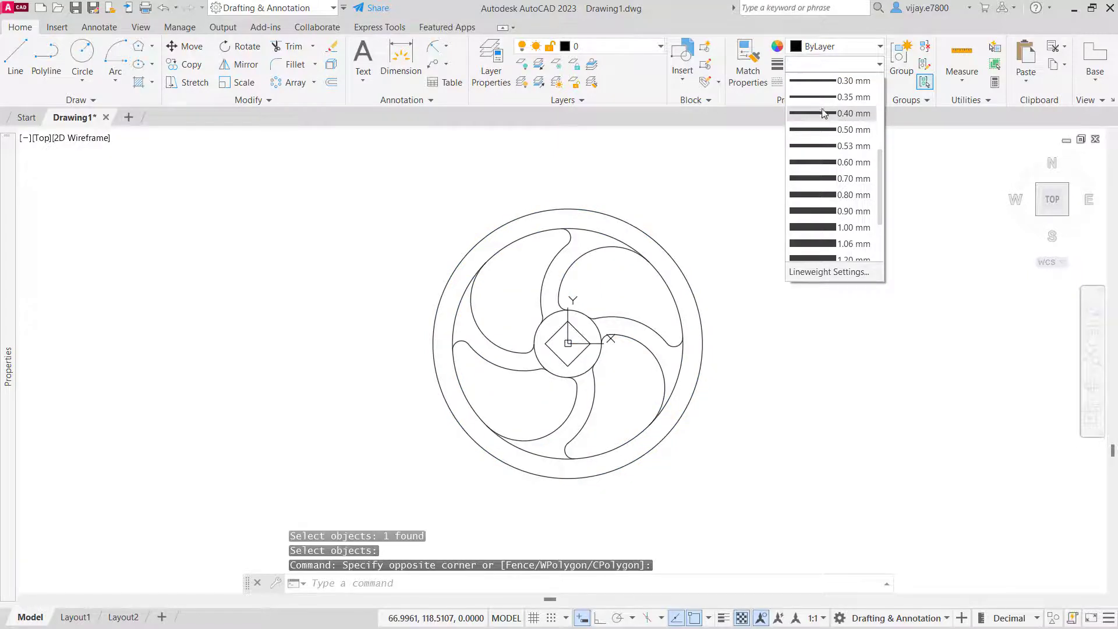
{"action": "left_click", "coordinate": [823, 81]}
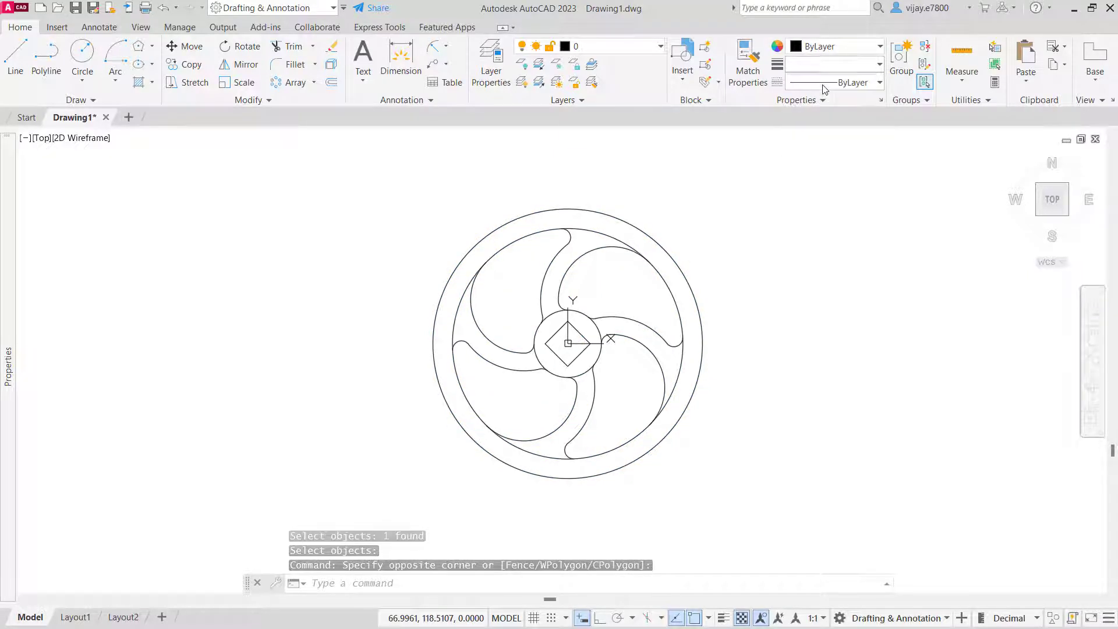
{"action": "left_click", "coordinate": [857, 67]}
{"action": "left_click", "coordinate": [832, 268]}
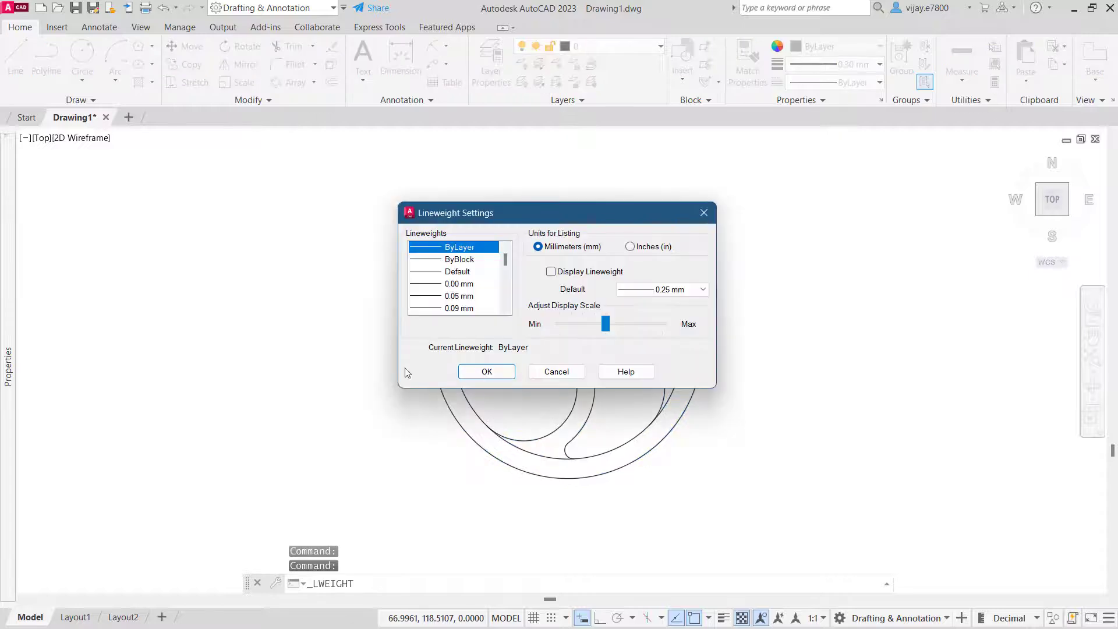
{"action": "left_click", "coordinate": [487, 372]}
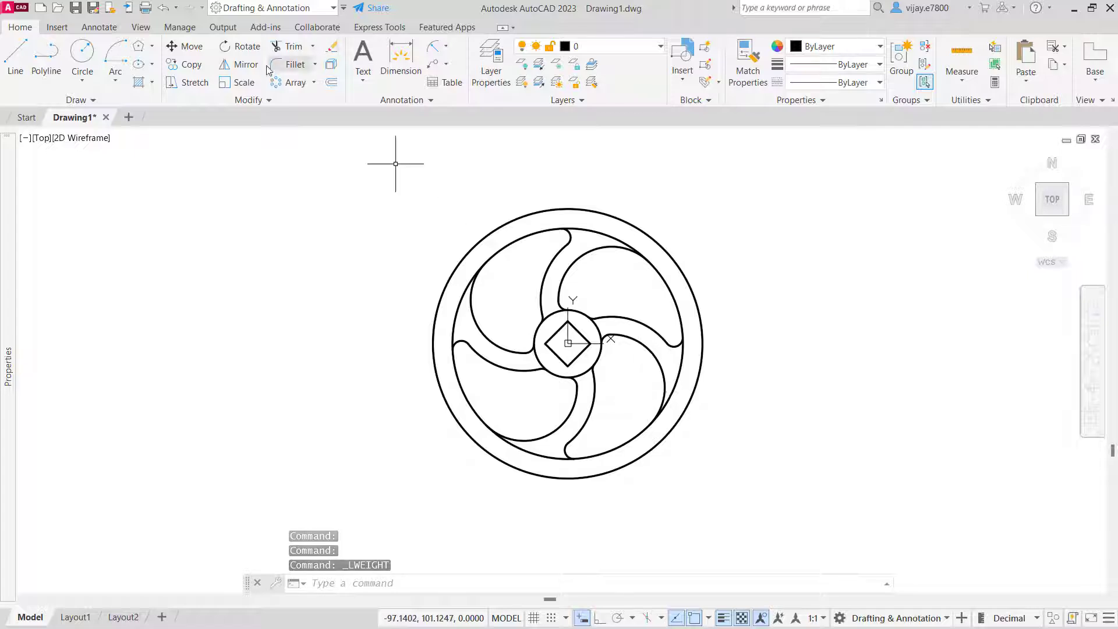
Step: Start a gradient hatch with first colour 88,186,72 and second colour 242,113,114
{"action": "left_click", "coordinate": [139, 83]}
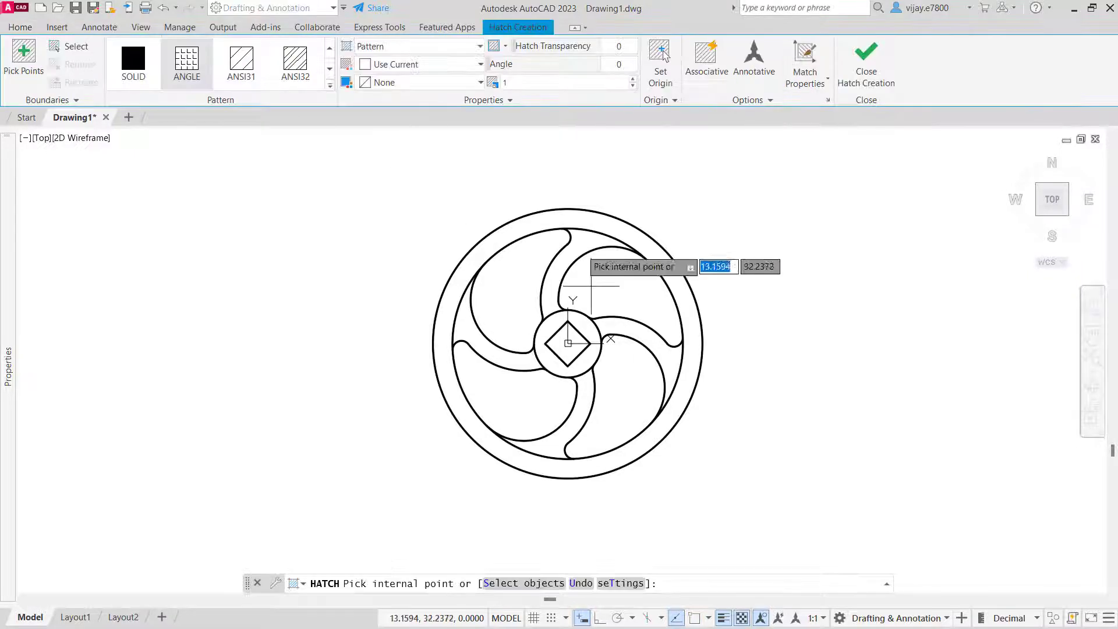
{"action": "left_click", "coordinate": [394, 46]}
{"action": "left_click", "coordinate": [377, 80]}
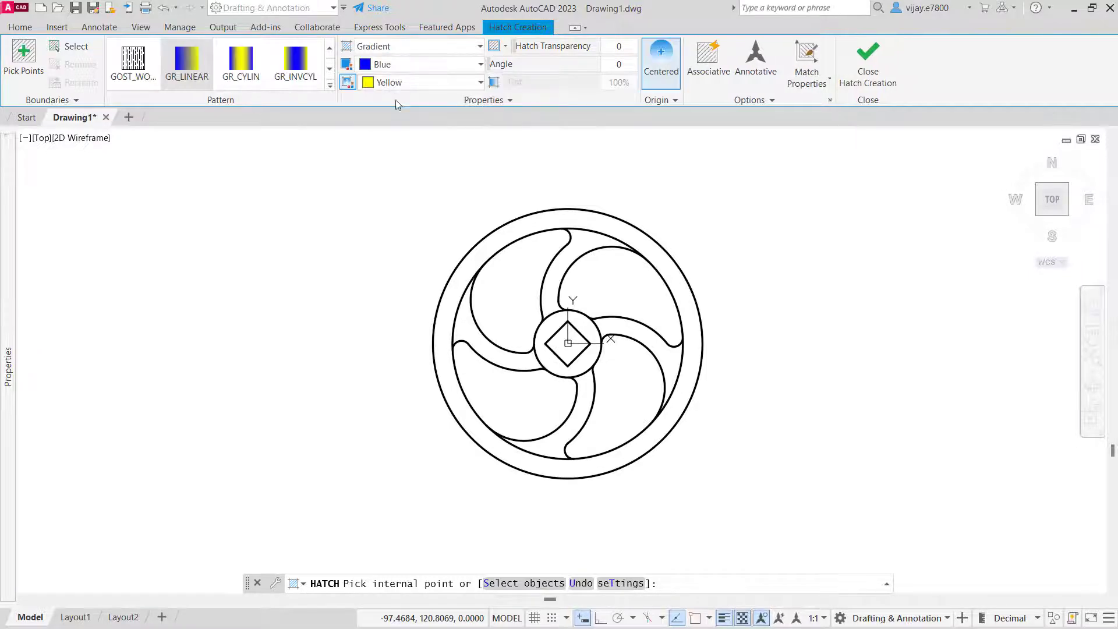
{"action": "left_click", "coordinate": [364, 65]}
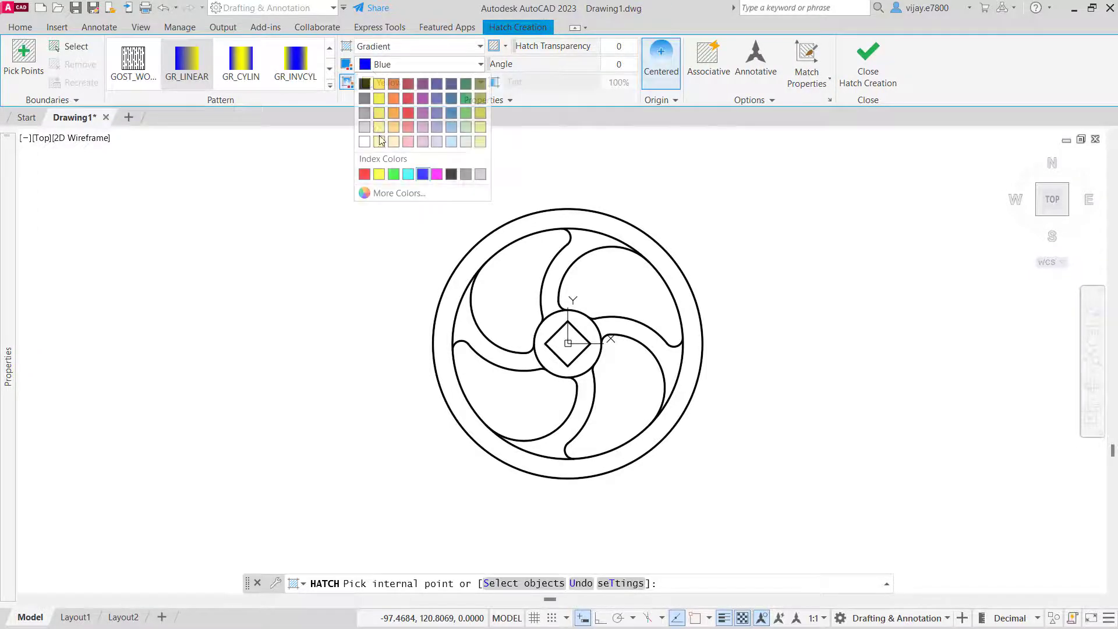
{"action": "left_click", "coordinate": [466, 117]}
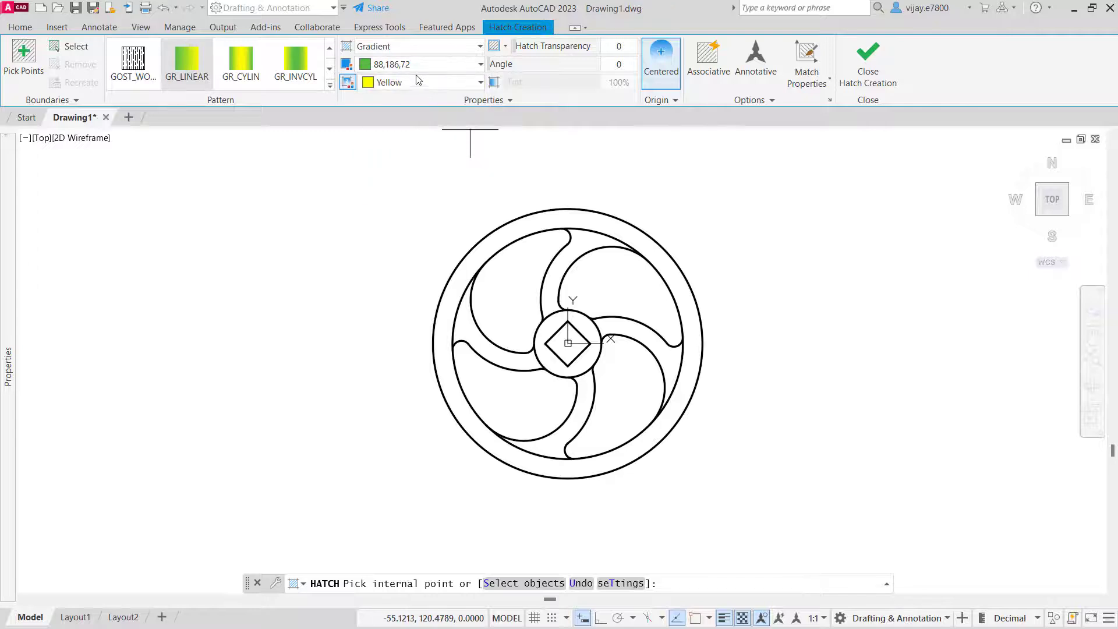
{"action": "left_click", "coordinate": [417, 84]}
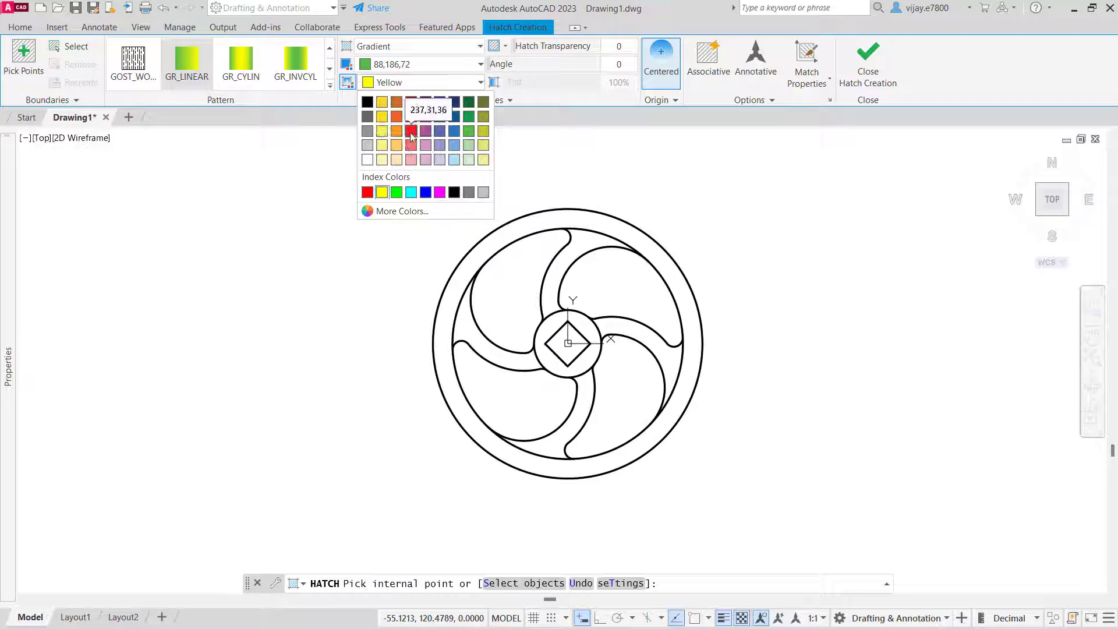
{"action": "left_click", "coordinate": [411, 131]}
{"action": "left_click", "coordinate": [390, 83]}
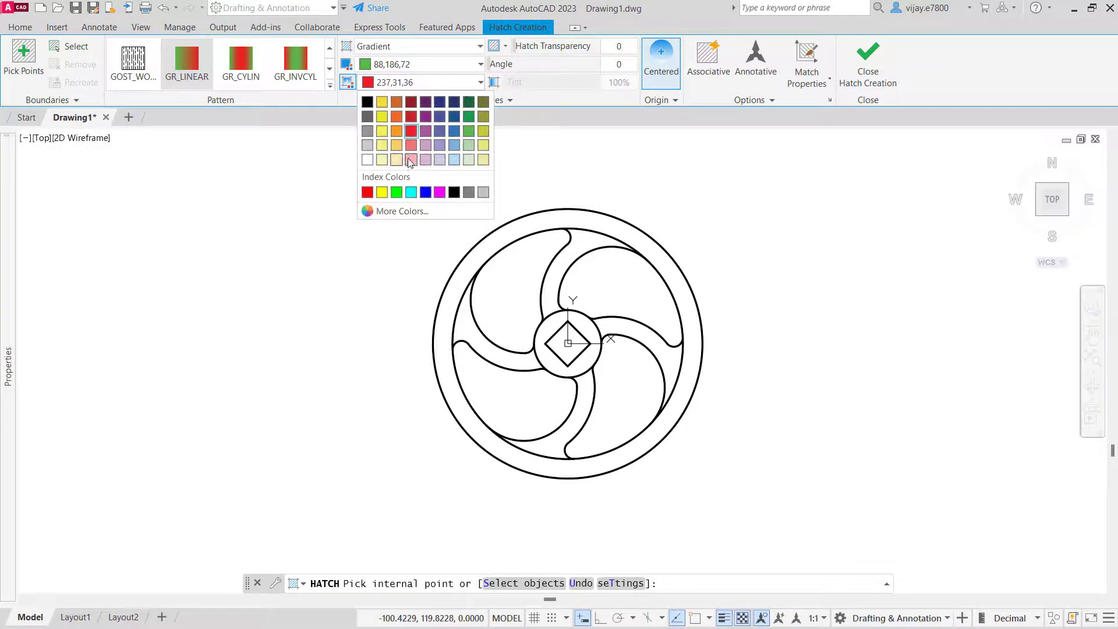
{"action": "left_click", "coordinate": [410, 147]}
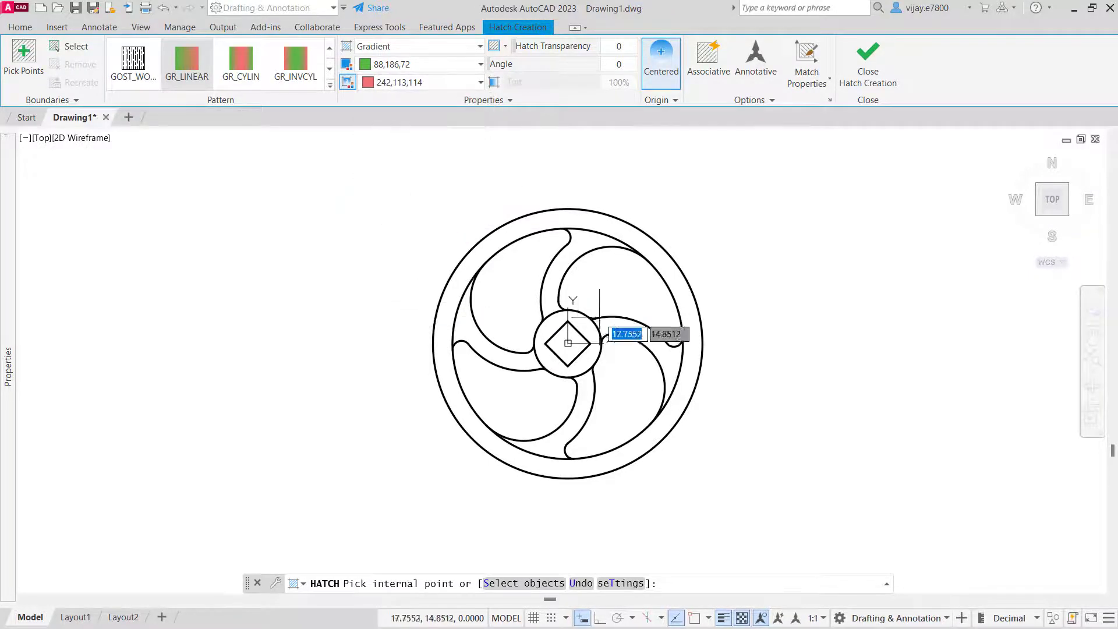
Step: Fill the outer ring with the gradient, undo the extra fills in the hub and lower arm, and finish the hatch
{"action": "left_click", "coordinate": [591, 220]}
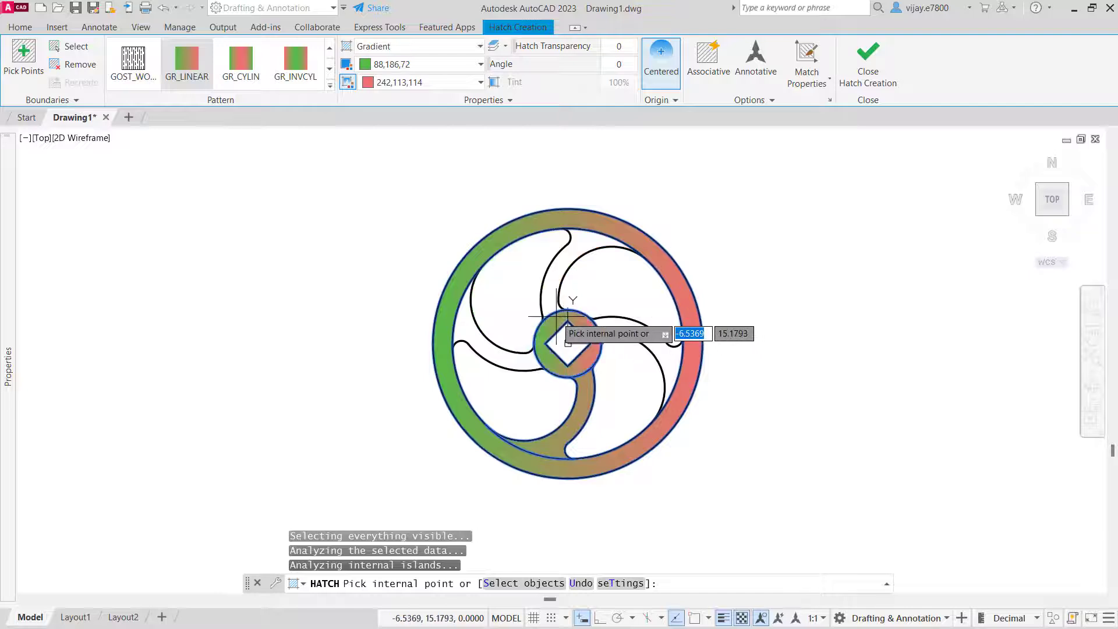
{"action": "left_click", "coordinate": [562, 323]}
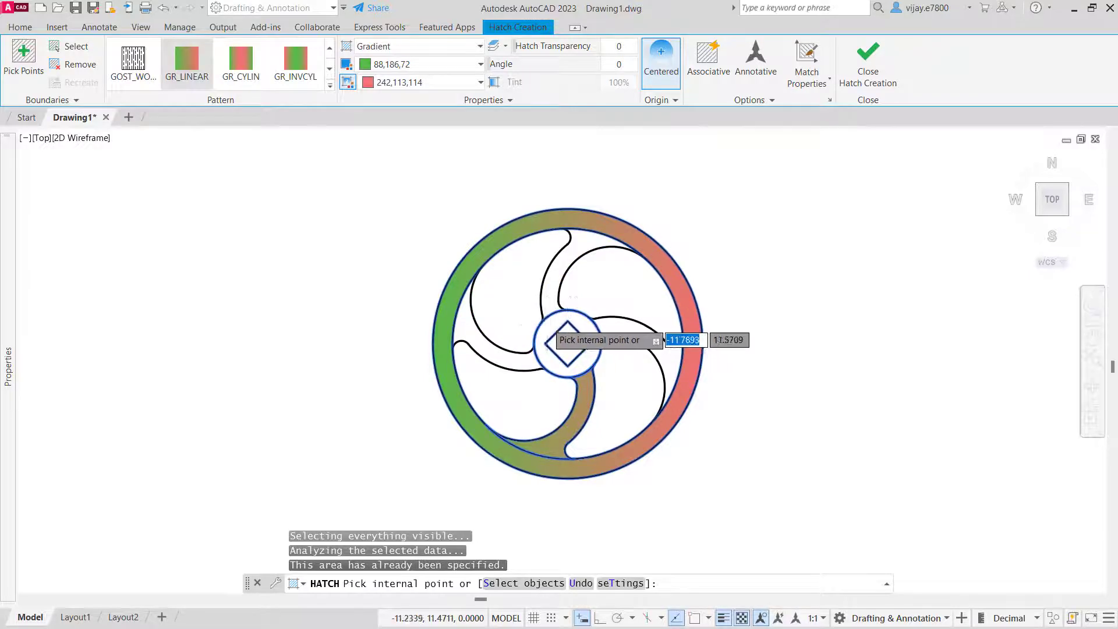
{"action": "scroll", "coordinate": [546, 320], "scroll_direction": "up", "scroll_amount": 2}
{"action": "left_click", "coordinate": [543, 337]}
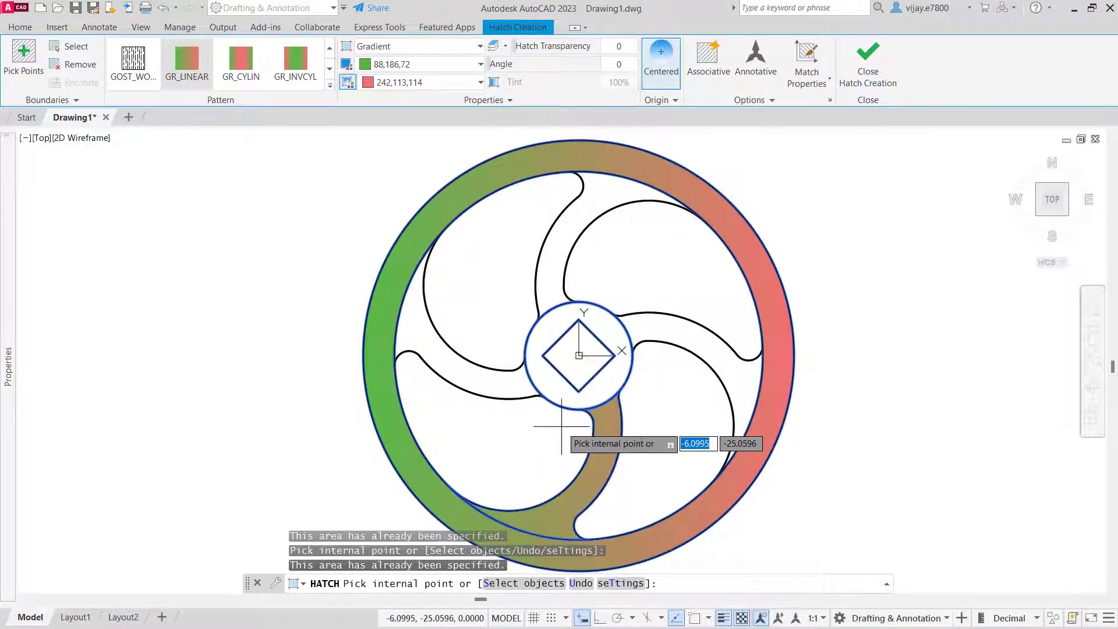
{"action": "key", "text": "ctrl+z"}
{"action": "key", "text": "ctrl+z"}
{"action": "key", "text": "ctrl+z"}
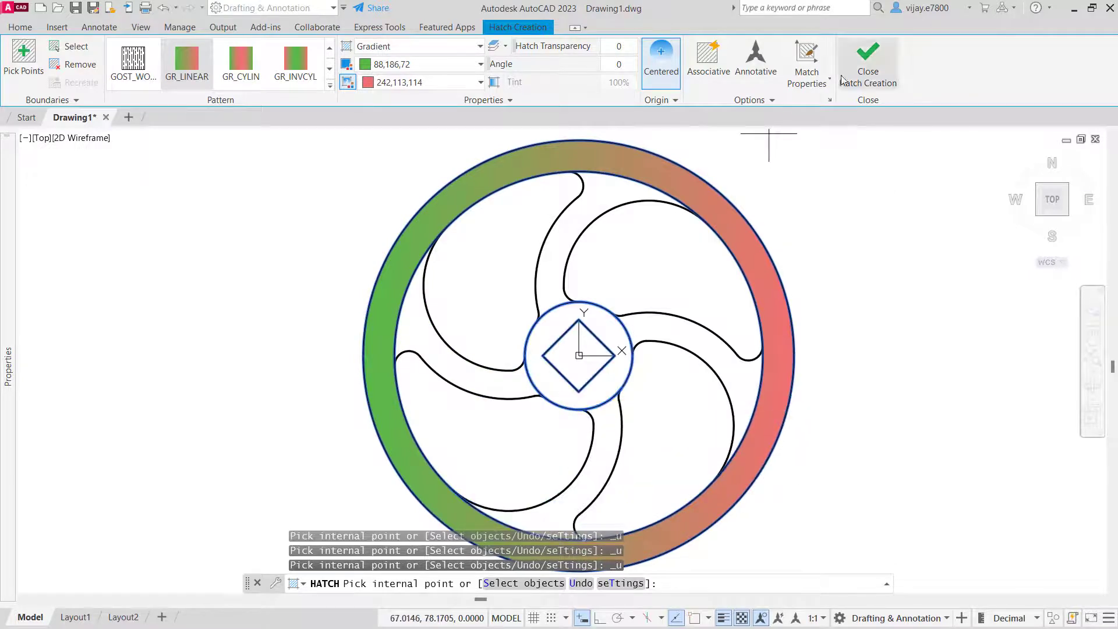
{"action": "left_click", "coordinate": [867, 84]}
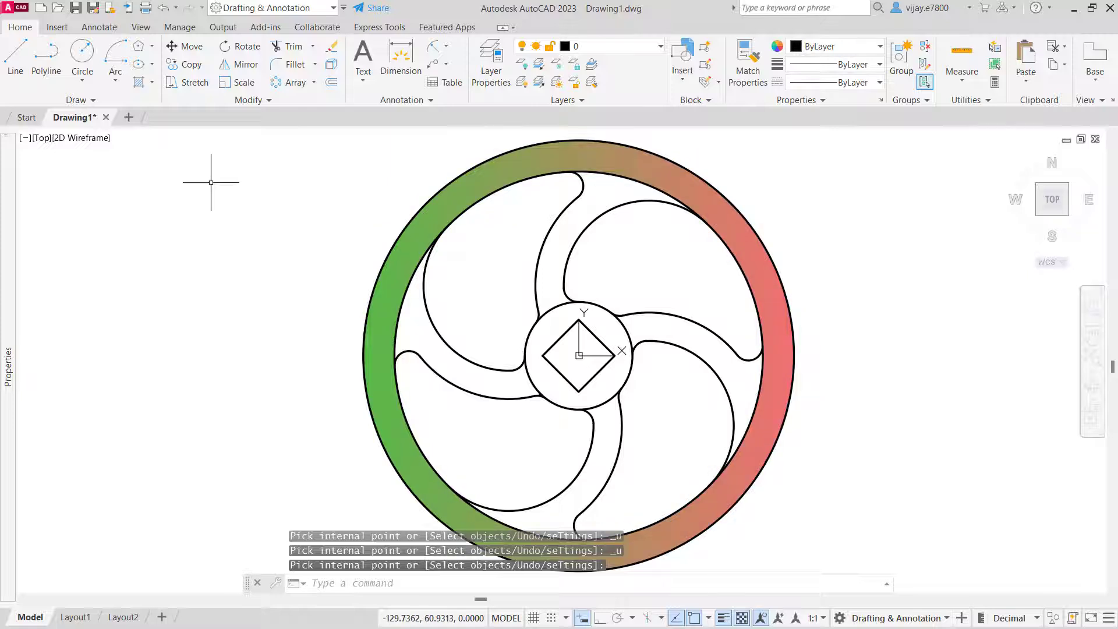
Step: Start a gradient hatch with first colour 242,103,34 and second colour 247,242,129
{"action": "left_click", "coordinate": [139, 82]}
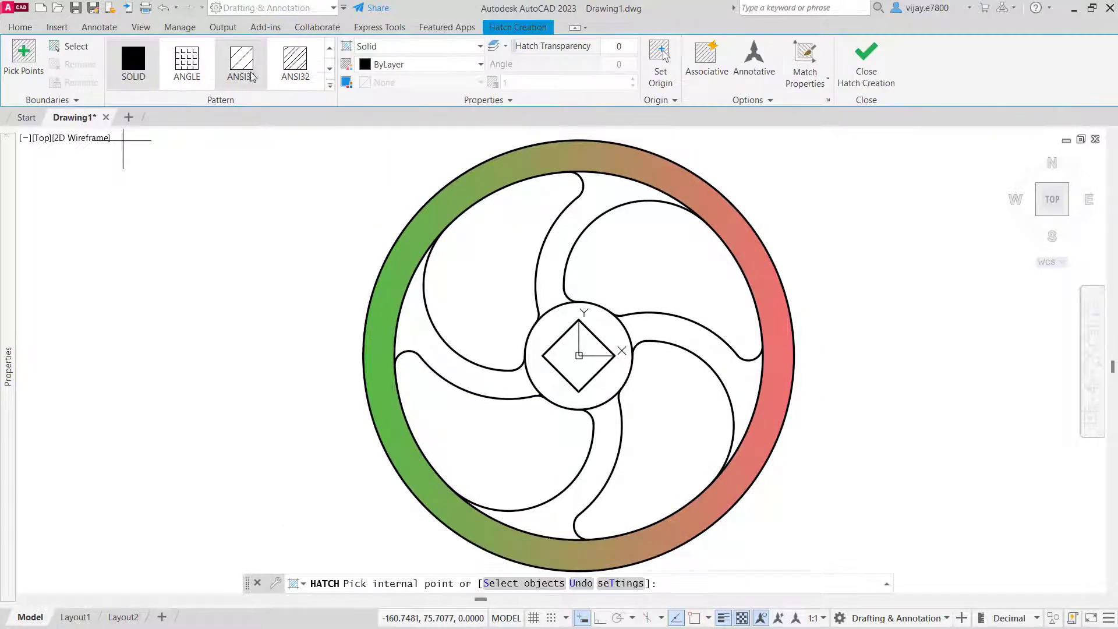
{"action": "left_click", "coordinate": [406, 51]}
{"action": "left_click", "coordinate": [397, 80]}
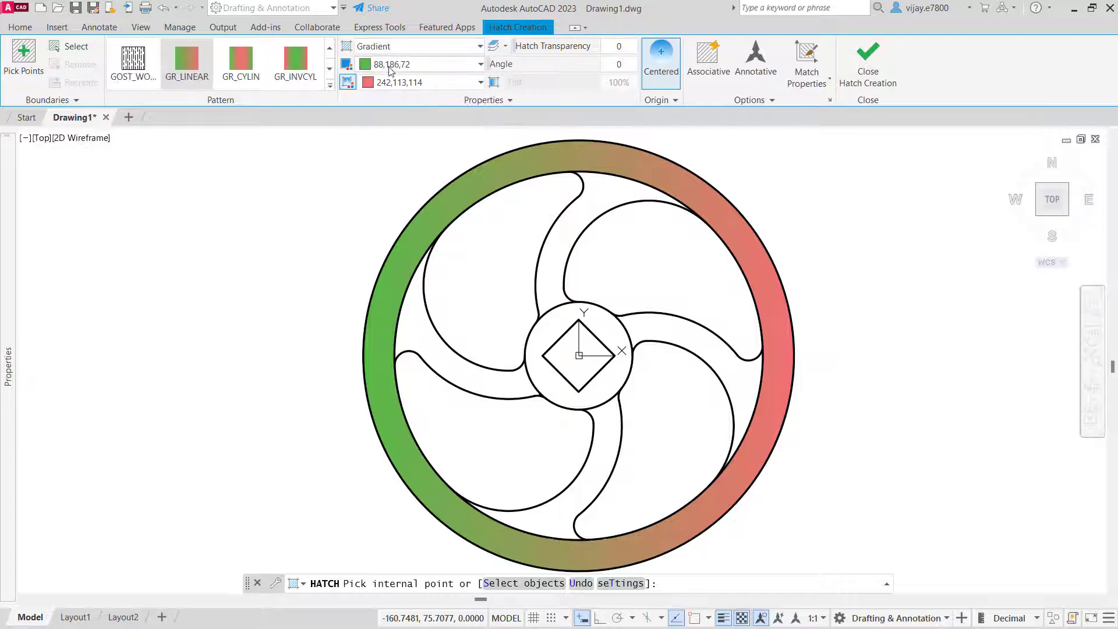
{"action": "left_click", "coordinate": [390, 66]}
{"action": "left_click", "coordinate": [397, 100]}
{"action": "left_click", "coordinate": [402, 82]}
{"action": "left_click", "coordinate": [383, 147]}
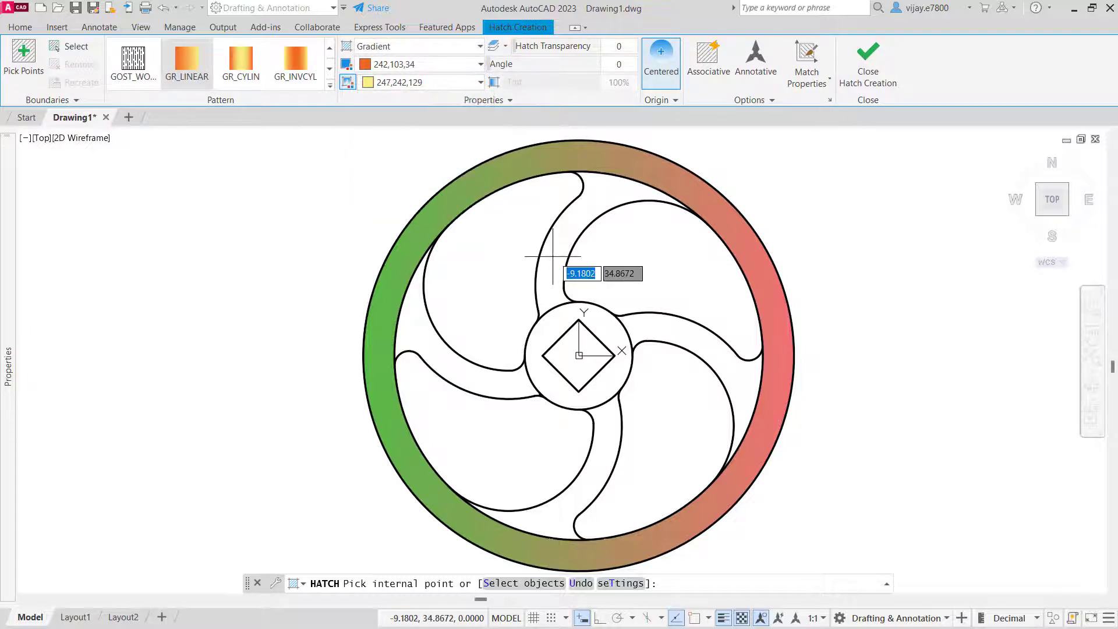
Step: Fill the hub around the central square and all four curved arms with the gradient, and finish the hatch
{"action": "left_click", "coordinate": [538, 344]}
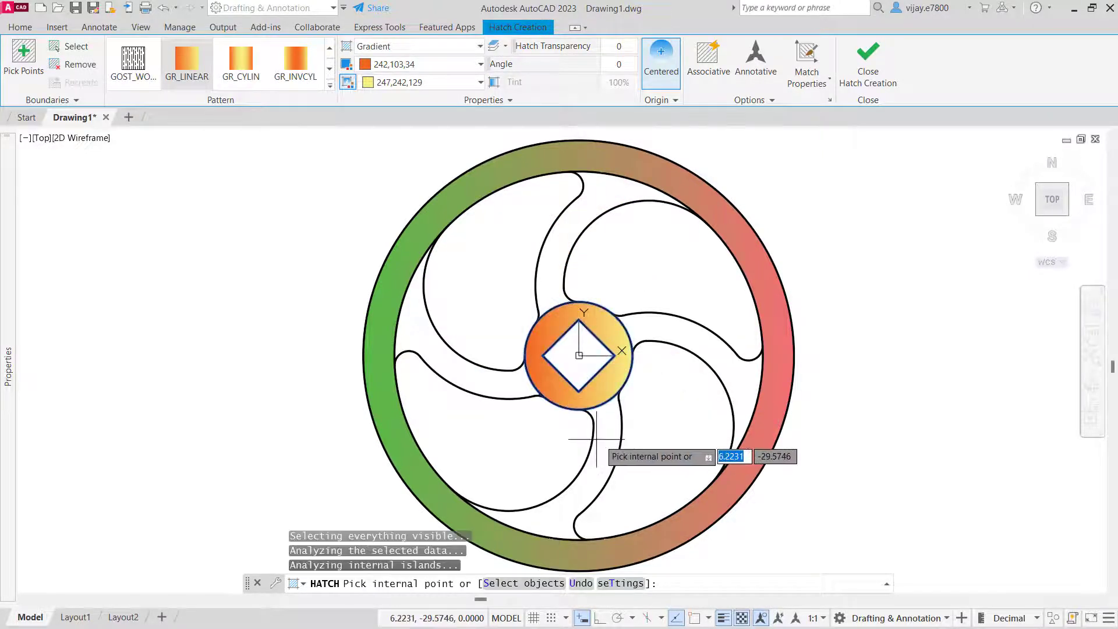
{"action": "left_click", "coordinate": [596, 439]}
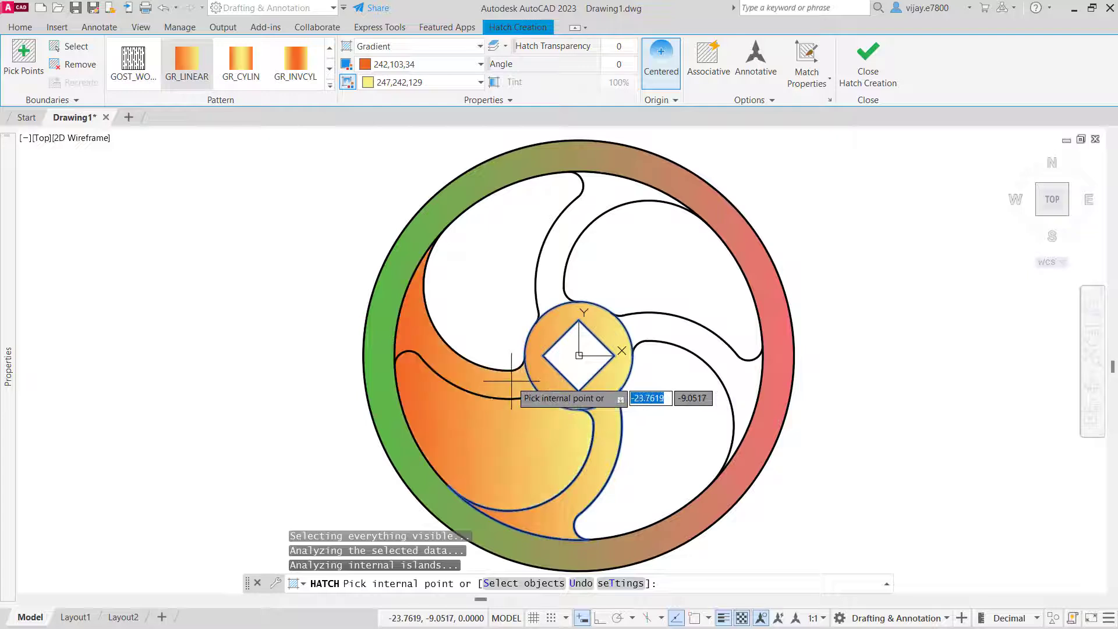
{"action": "left_click", "coordinate": [548, 285]}
{"action": "left_click", "coordinate": [670, 329]}
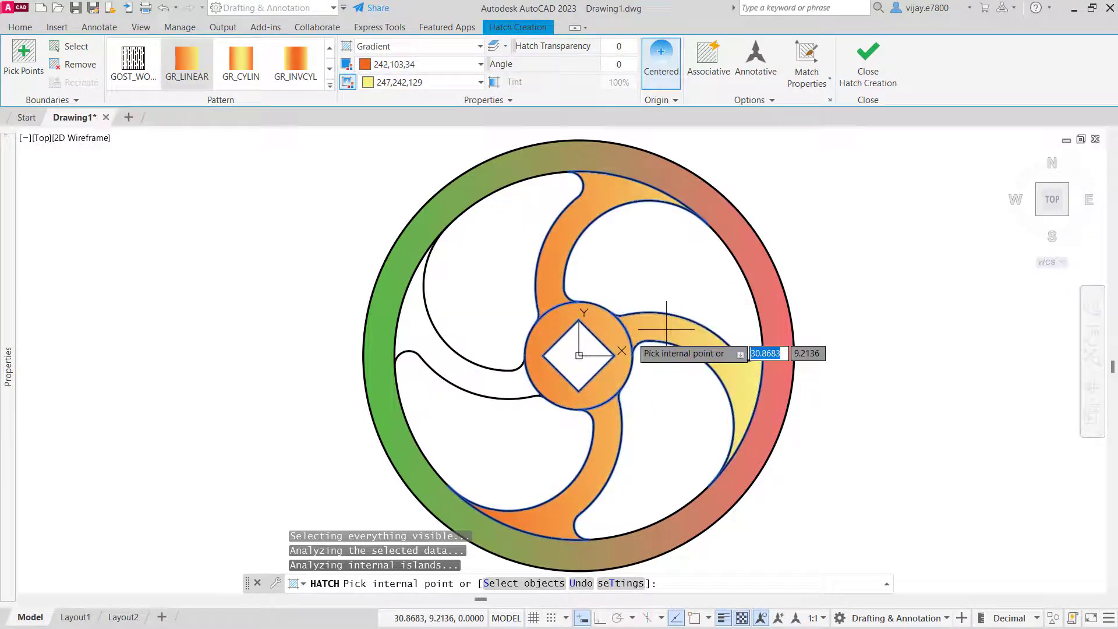
{"action": "left_click", "coordinate": [459, 369]}
{"action": "scroll", "coordinate": [702, 390], "scroll_direction": "down", "scroll_amount": 2}
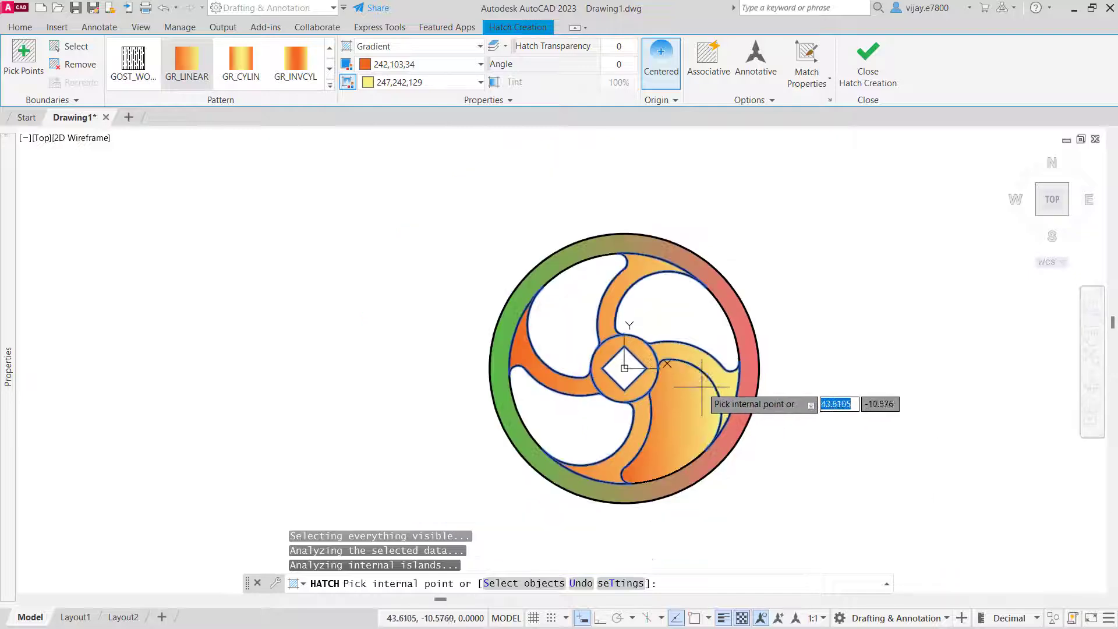
{"action": "middle_click_drag", "start_coordinate": [821, 343], "coordinate": [761, 349]}
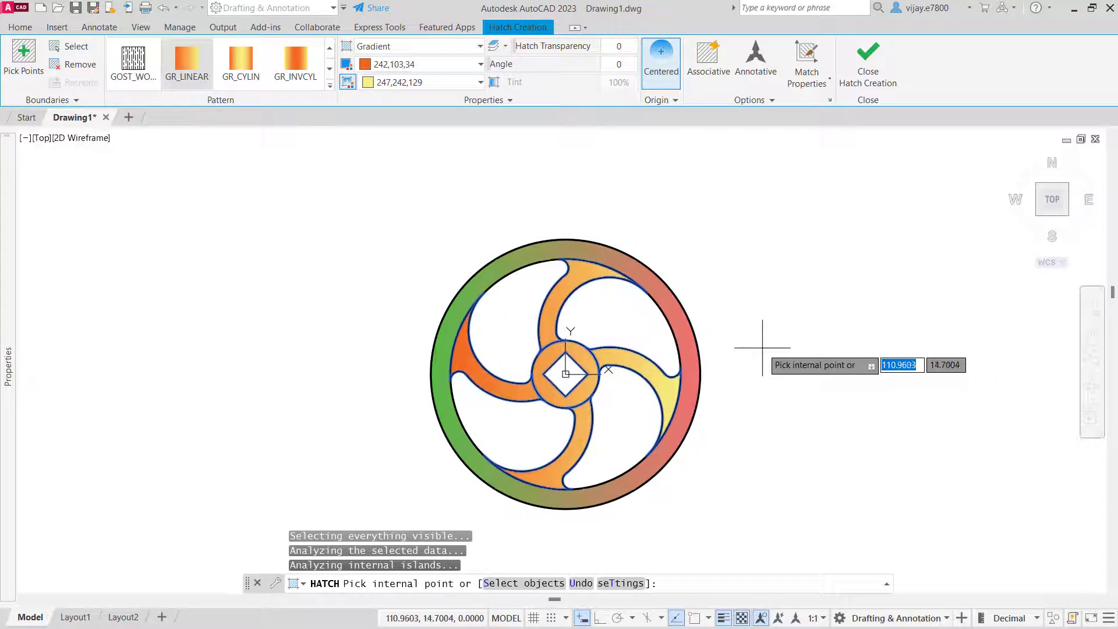
{"action": "key", "text": "Escape"}
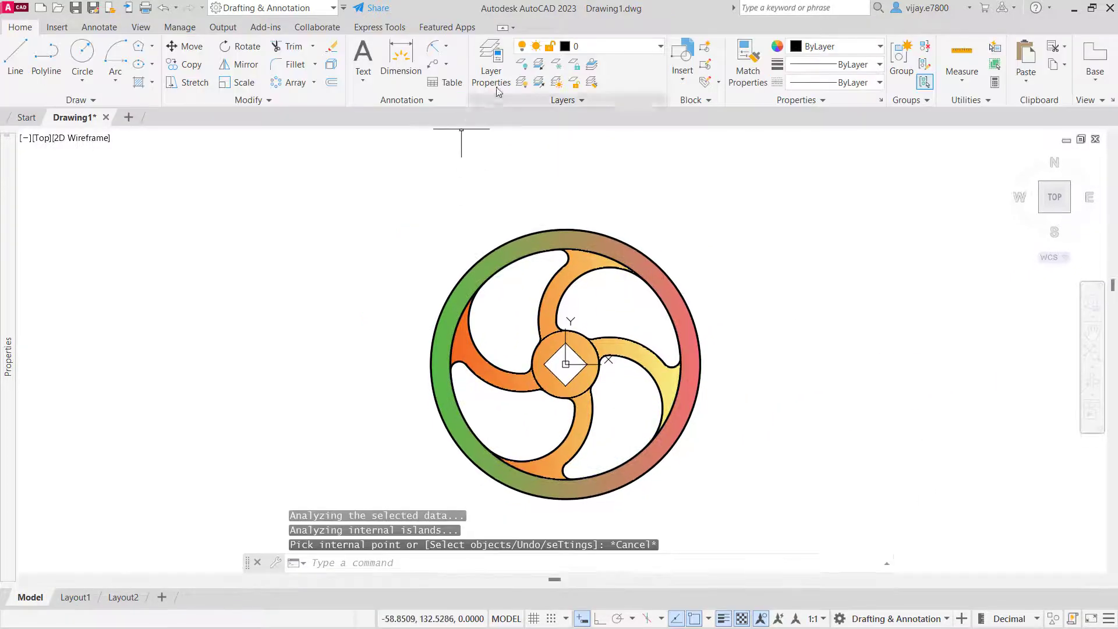
Step: Turn on the Defpoints layer to show the construction lines and circle
{"action": "left_click", "coordinate": [575, 46]}
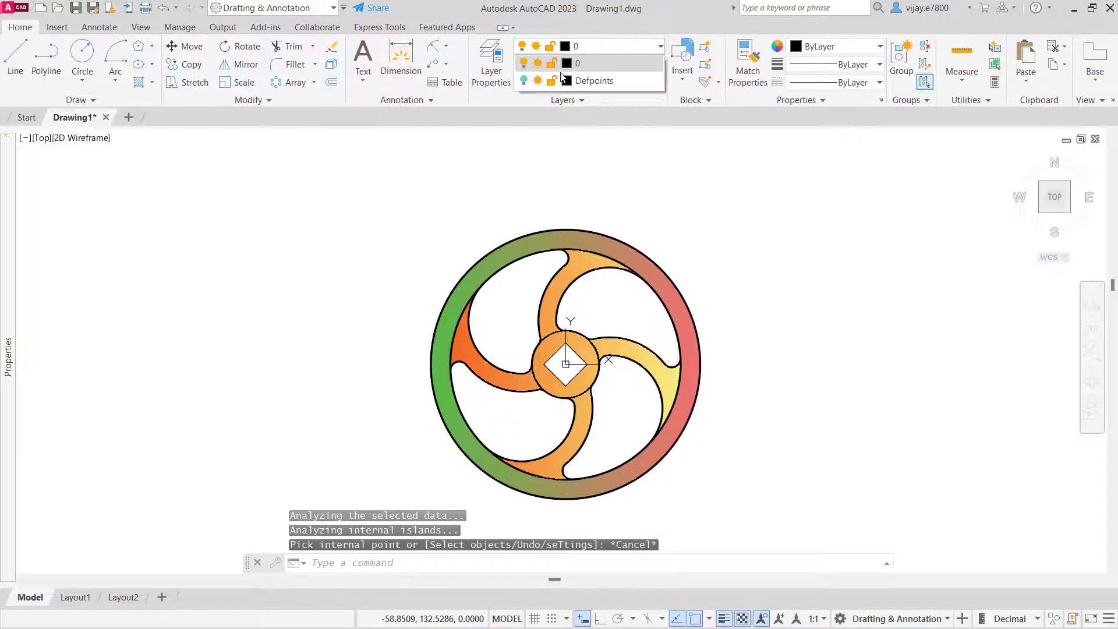
{"action": "left_click", "coordinate": [523, 81]}
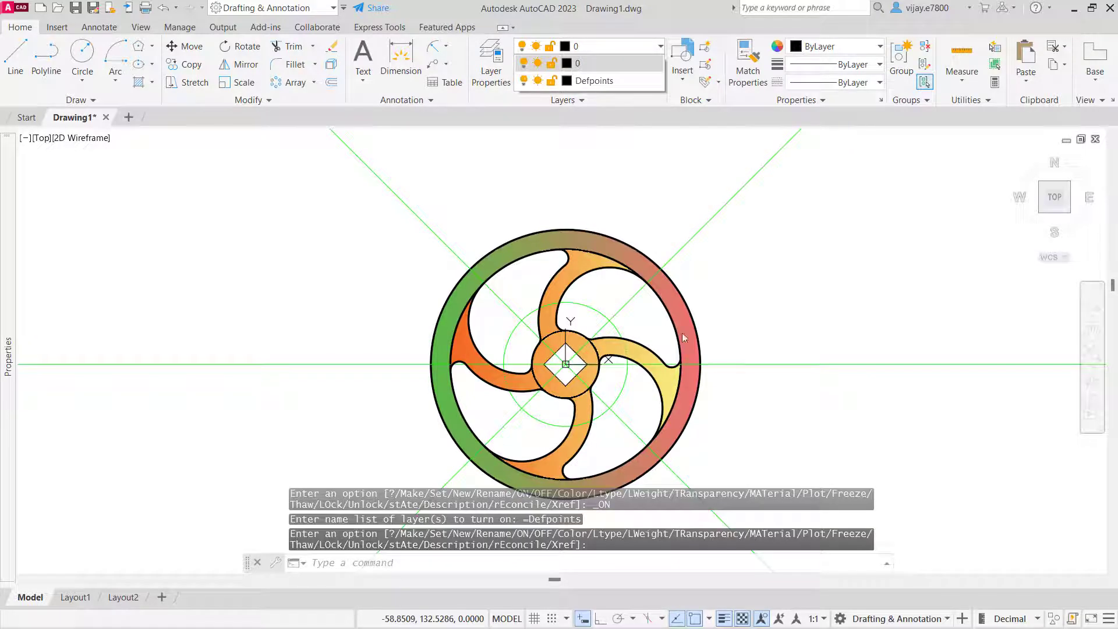
{"action": "left_click", "coordinate": [766, 344]}
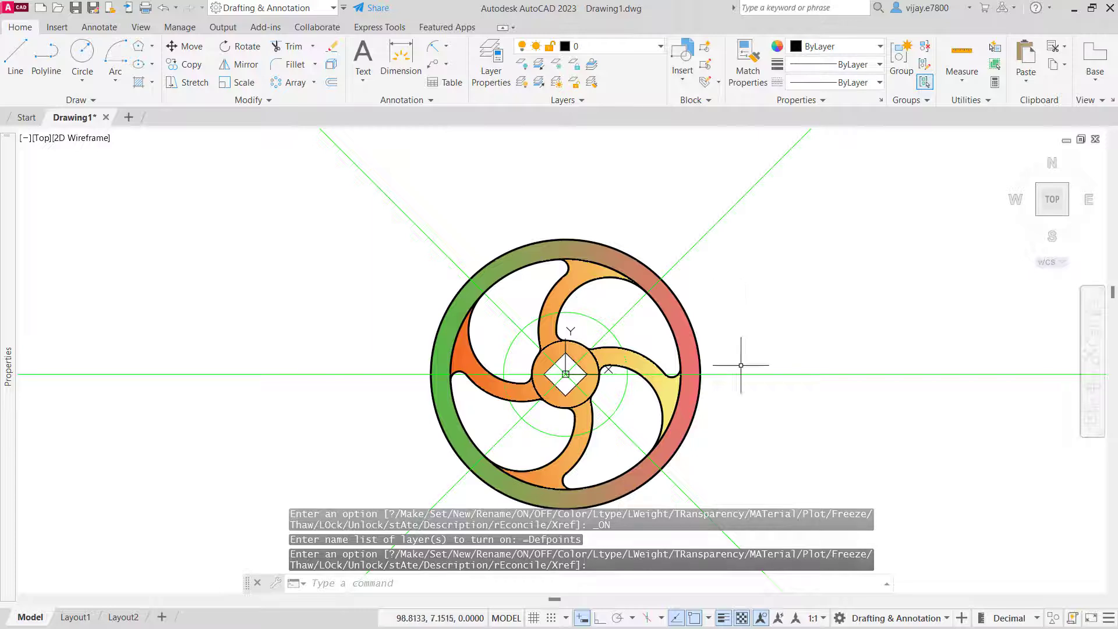
Step: Add radius dimensions to the outer and inner circles of the rim, placing both texts above the wheel at its upper right
{"action": "left_click", "coordinate": [432, 47]}
{"action": "left_click", "coordinate": [568, 251]}
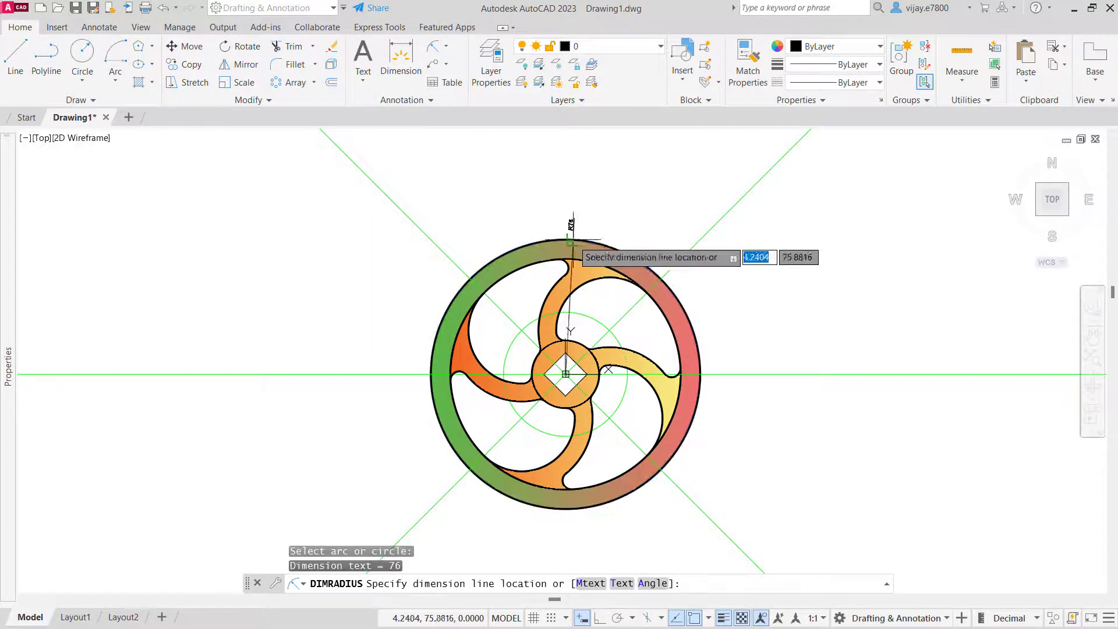
{"action": "left_click", "coordinate": [628, 207]}
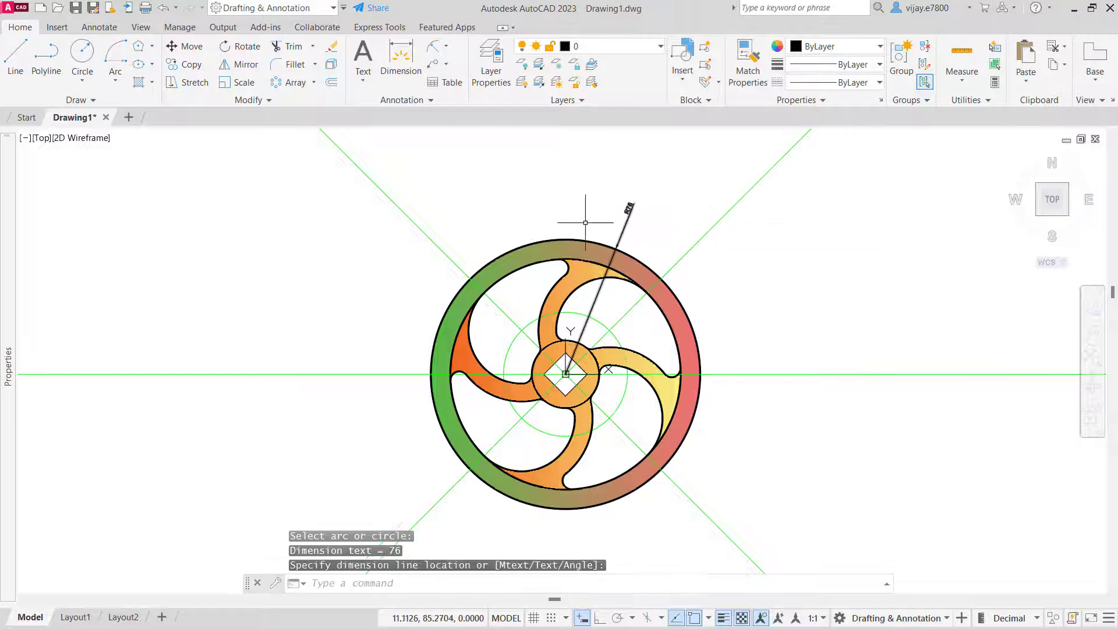
{"action": "right_click", "coordinate": [568, 224]}
{"action": "left_click", "coordinate": [583, 231]}
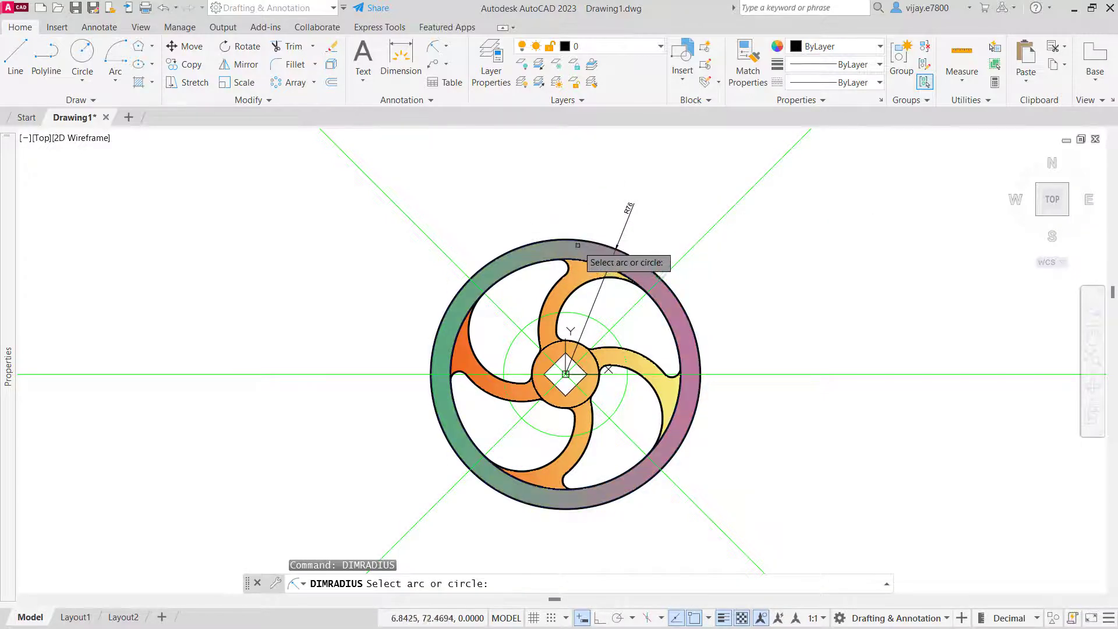
{"action": "left_click", "coordinate": [573, 259]}
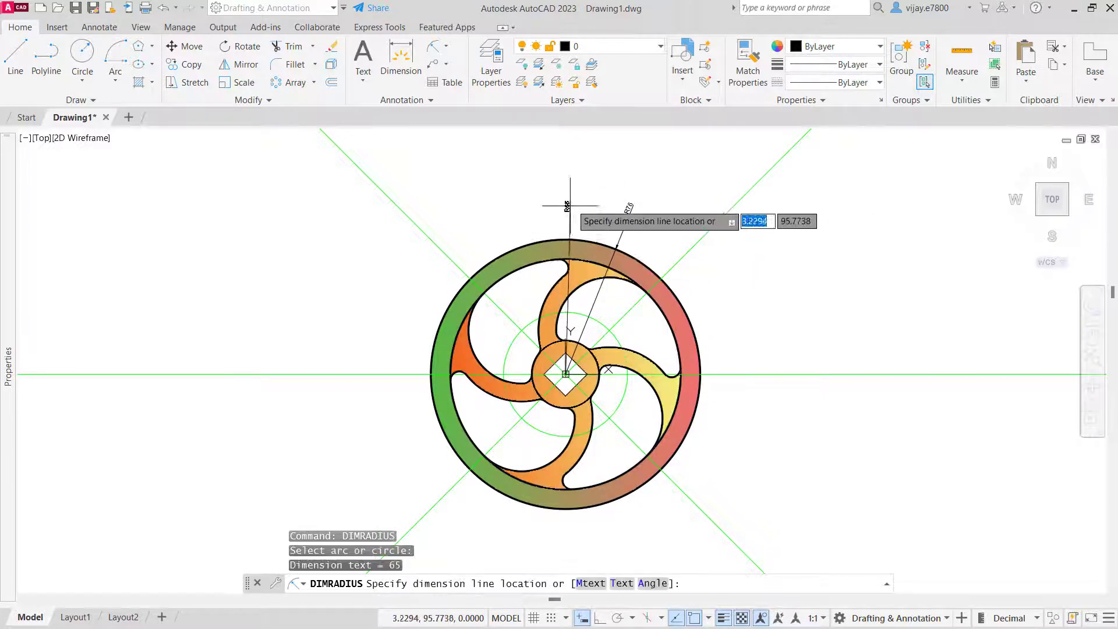
{"action": "left_click", "coordinate": [661, 220]}
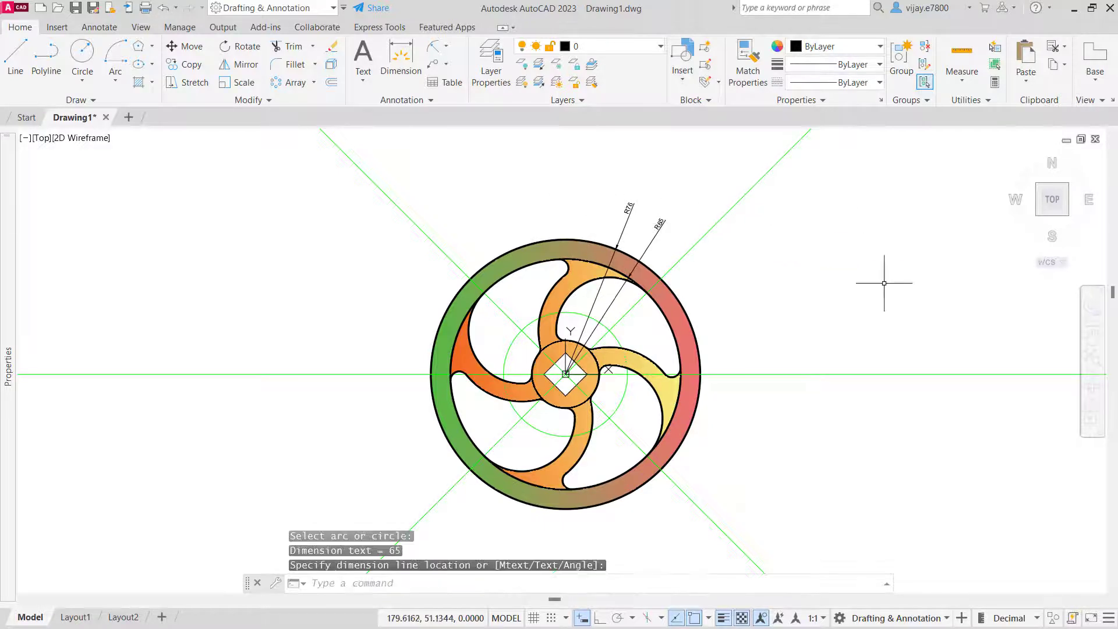
Step: Add radius dimensions to the green construction circle and the hub circle, placing both texts outside the rim
{"action": "right_click", "coordinate": [804, 305]}
{"action": "left_click", "coordinate": [823, 314]}
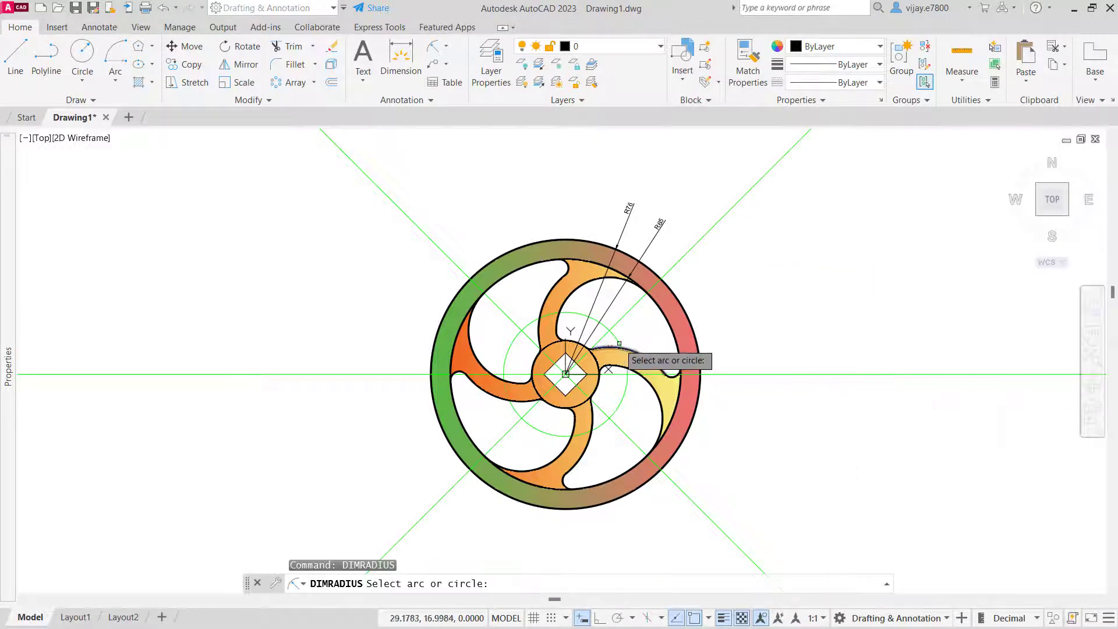
{"action": "left_click", "coordinate": [619, 346]}
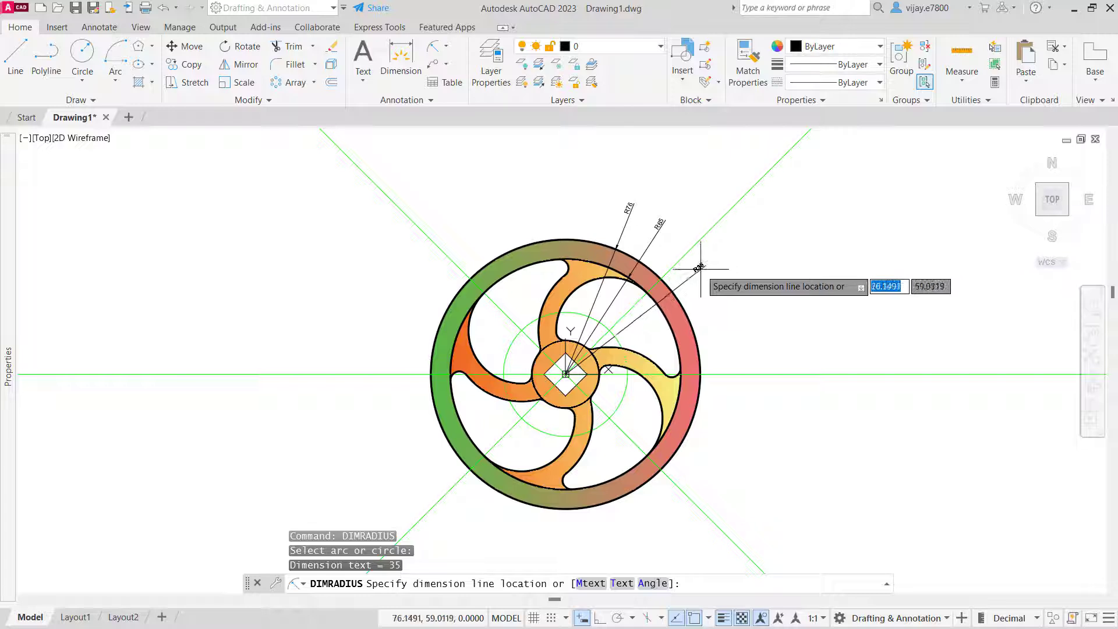
{"action": "left_click", "coordinate": [714, 273]}
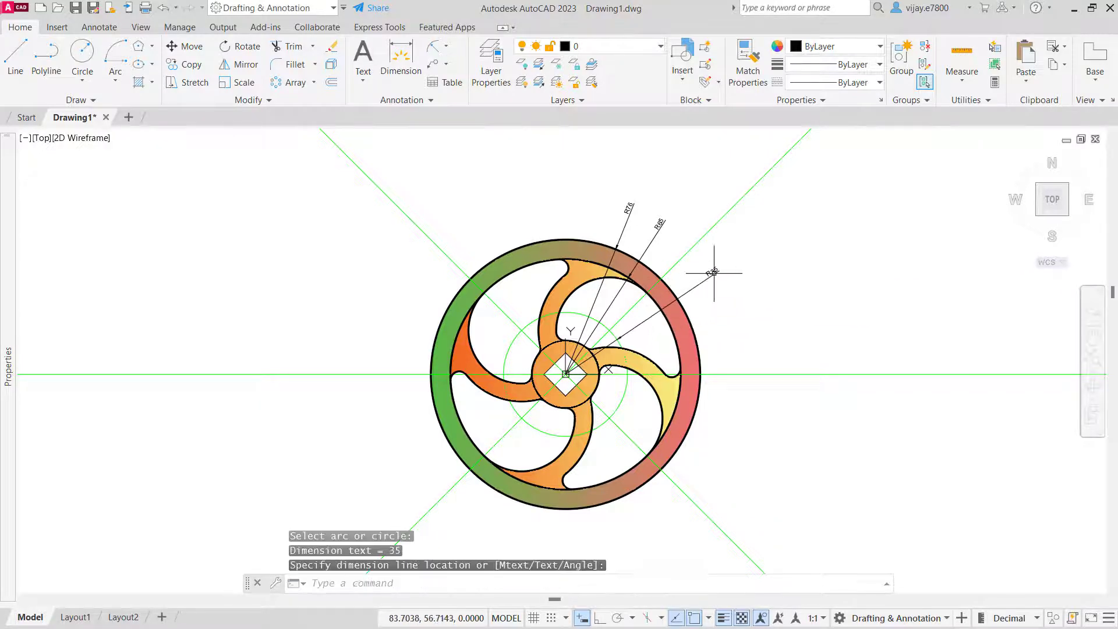
{"action": "right_click", "coordinate": [770, 470]}
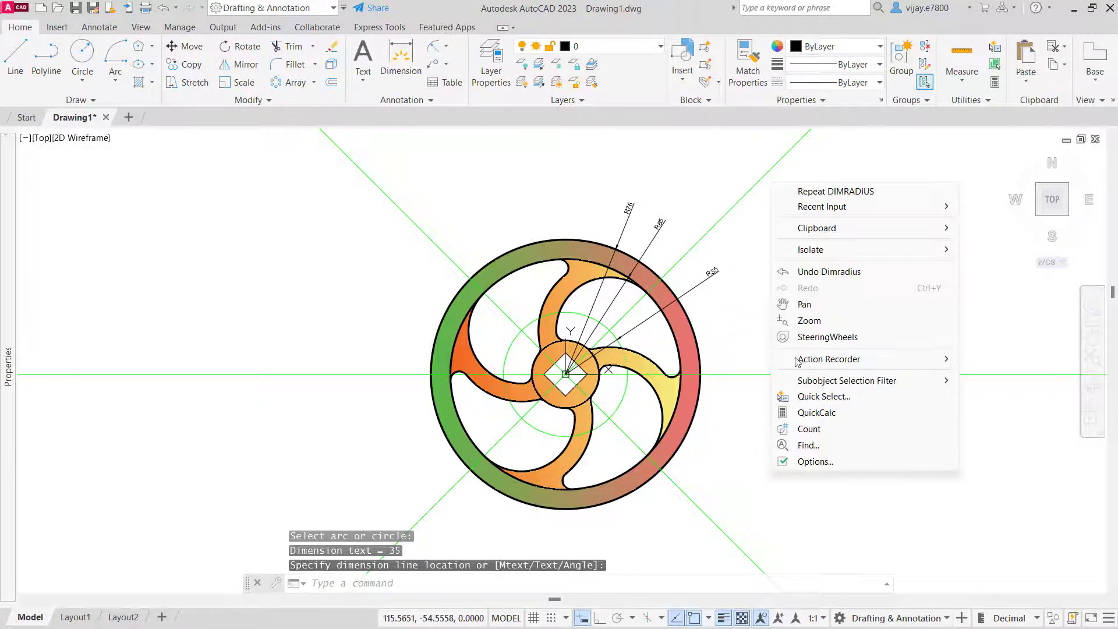
{"action": "left_click", "coordinate": [838, 189]}
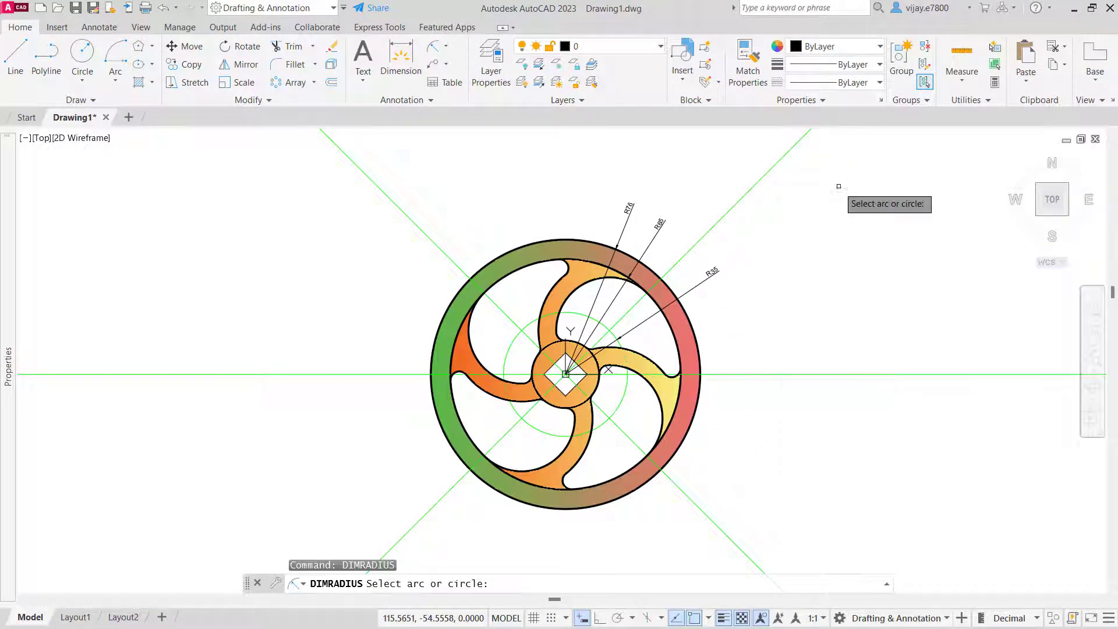
{"action": "left_click", "coordinate": [597, 380]}
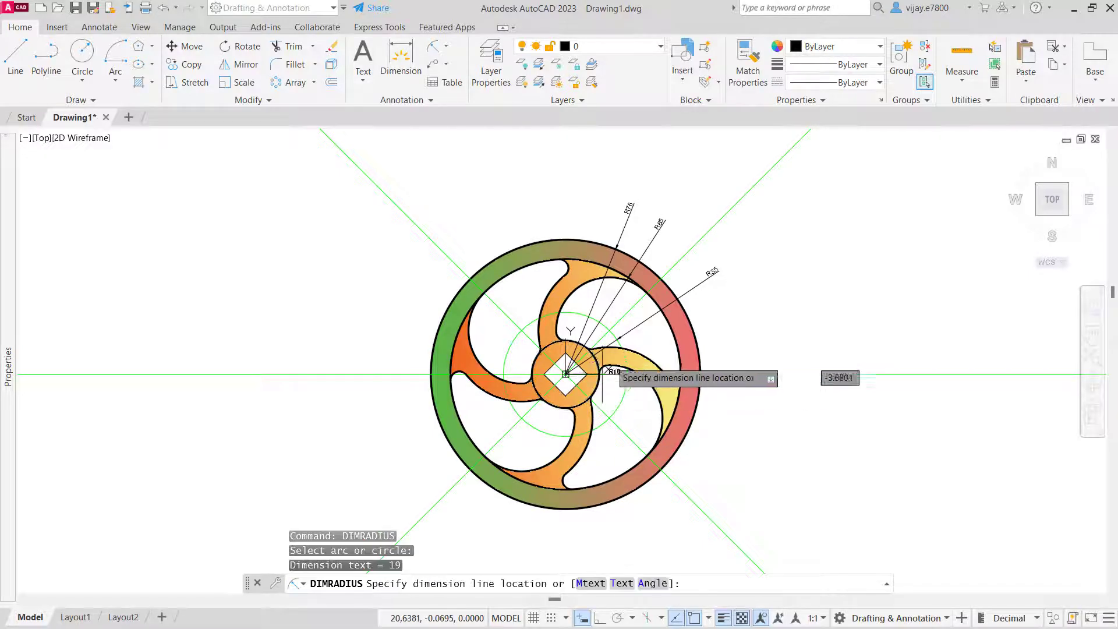
{"action": "left_click", "coordinate": [755, 307]}
{"action": "right_click", "coordinate": [729, 440]}
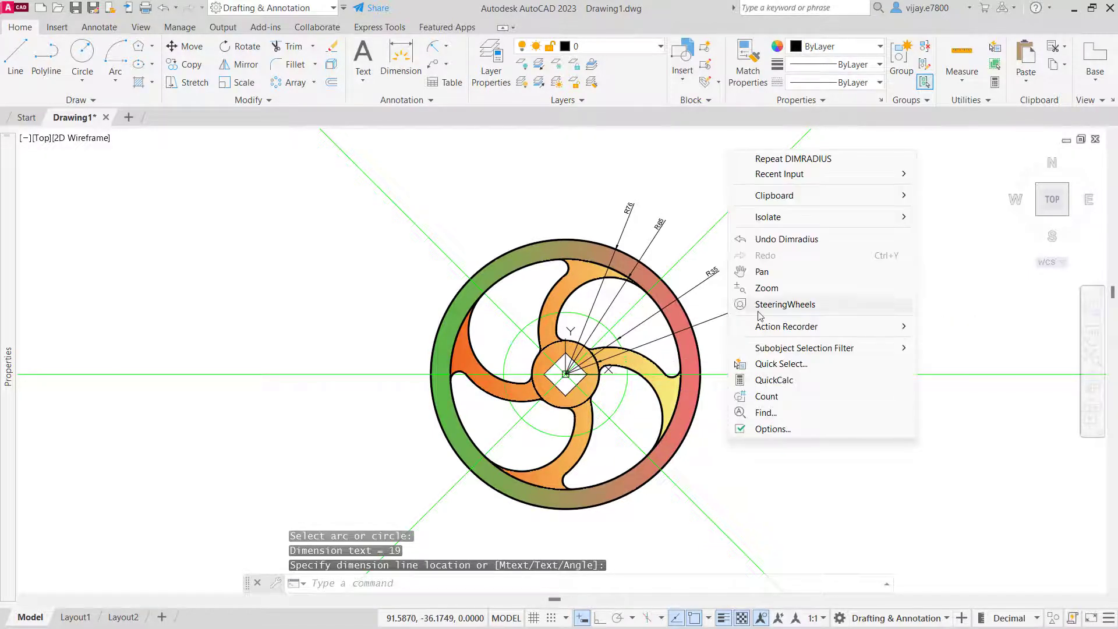
{"action": "mouse_move", "coordinate": [777, 178]}
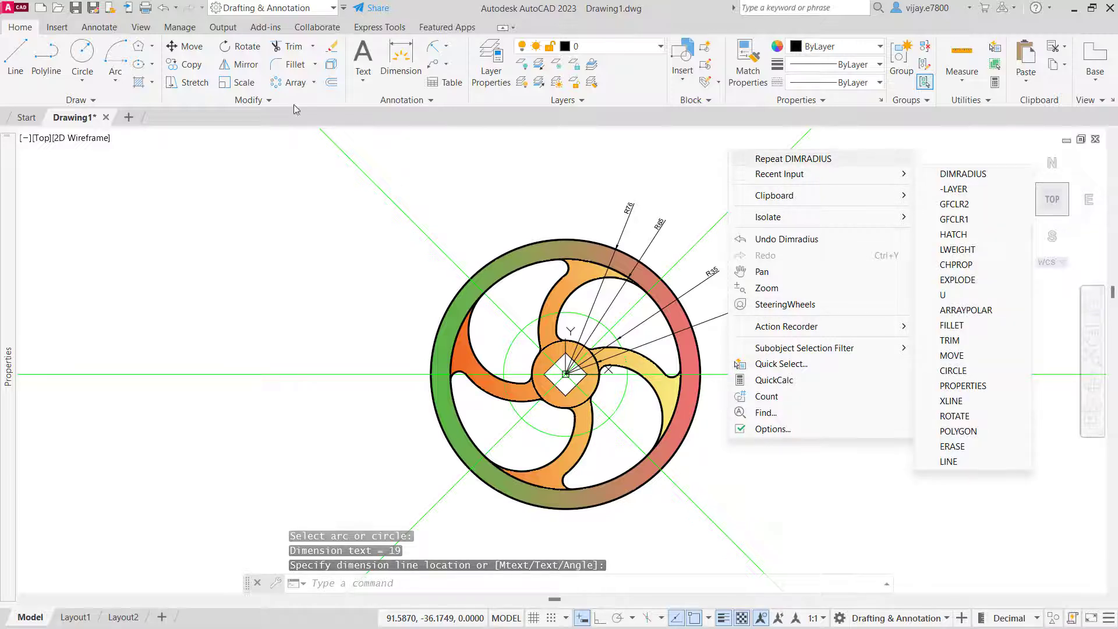
{"action": "left_click", "coordinate": [446, 47]}
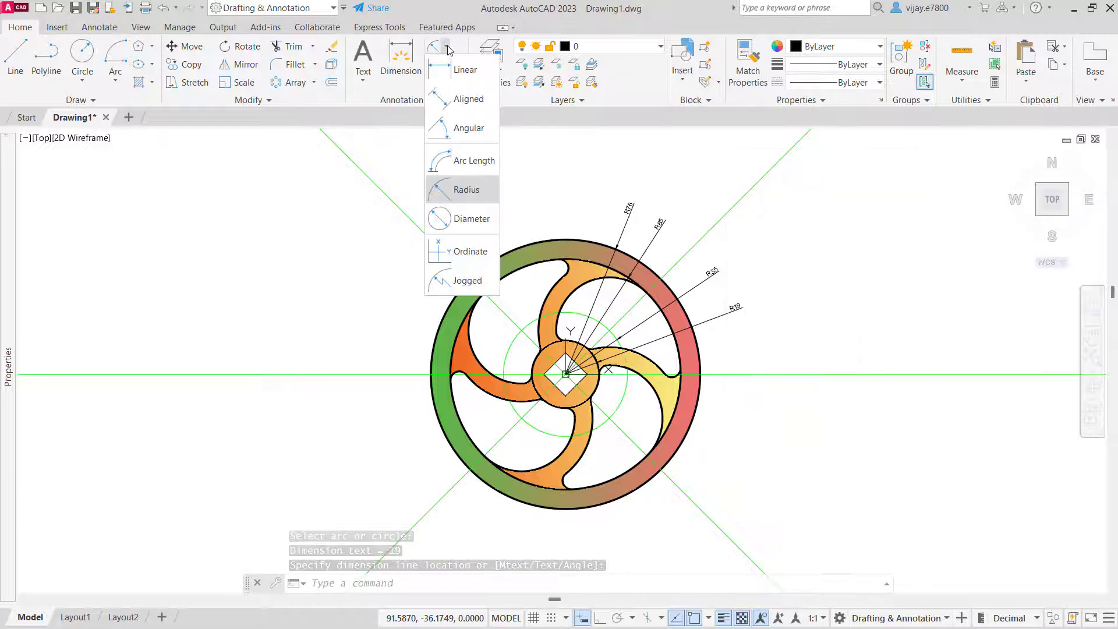
{"action": "left_click", "coordinate": [446, 82]}
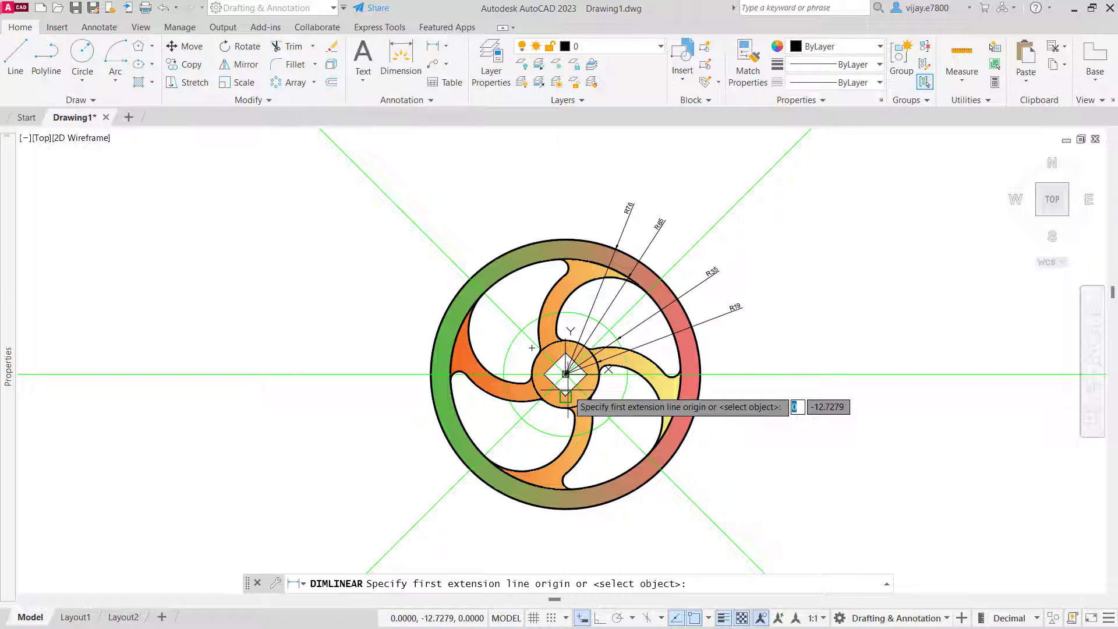
{"action": "left_click", "coordinate": [565, 397]}
{"action": "left_click", "coordinate": [589, 373]}
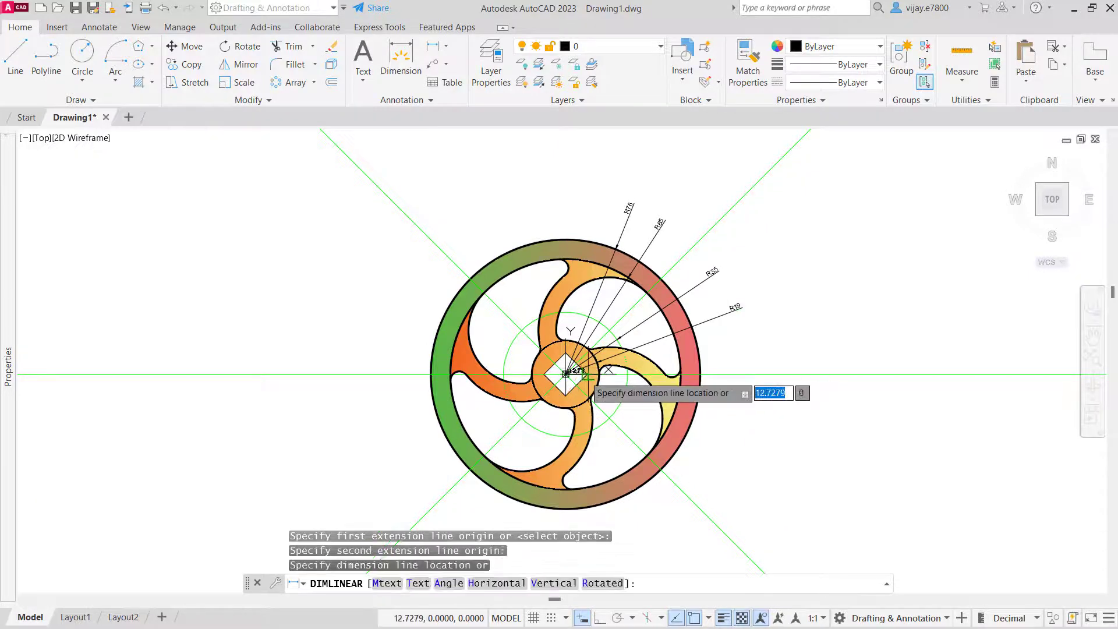
{"action": "left_click", "coordinate": [532, 170]}
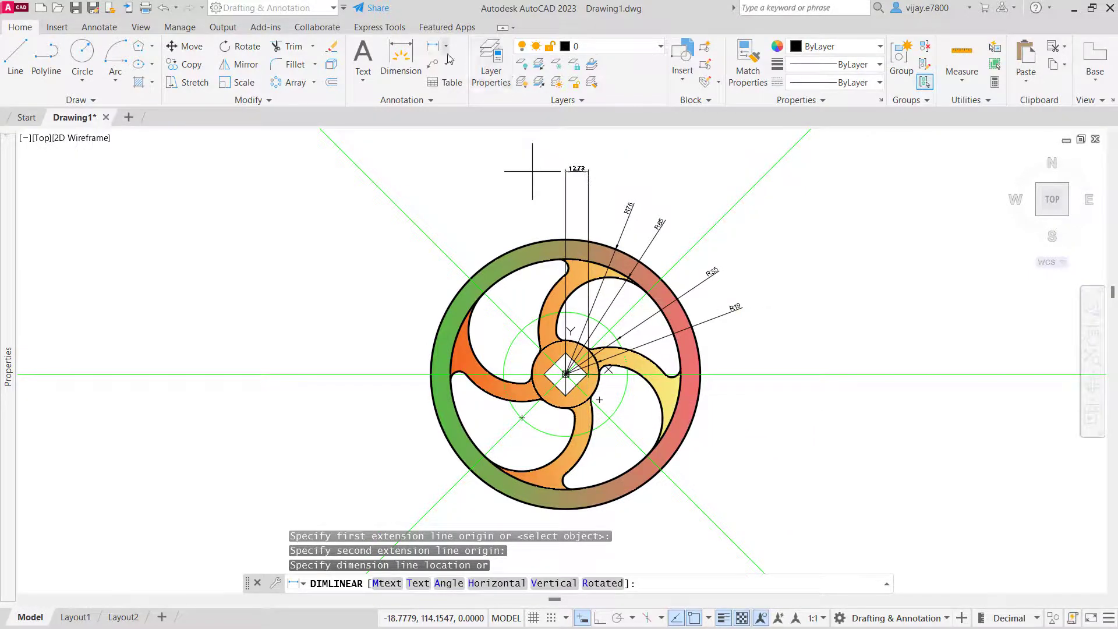
Step: Add an aligned dimension to the lower-right side of the central square, placing it outside the rim at the lower right
{"action": "left_click", "coordinate": [445, 46]}
{"action": "left_click", "coordinate": [463, 87]}
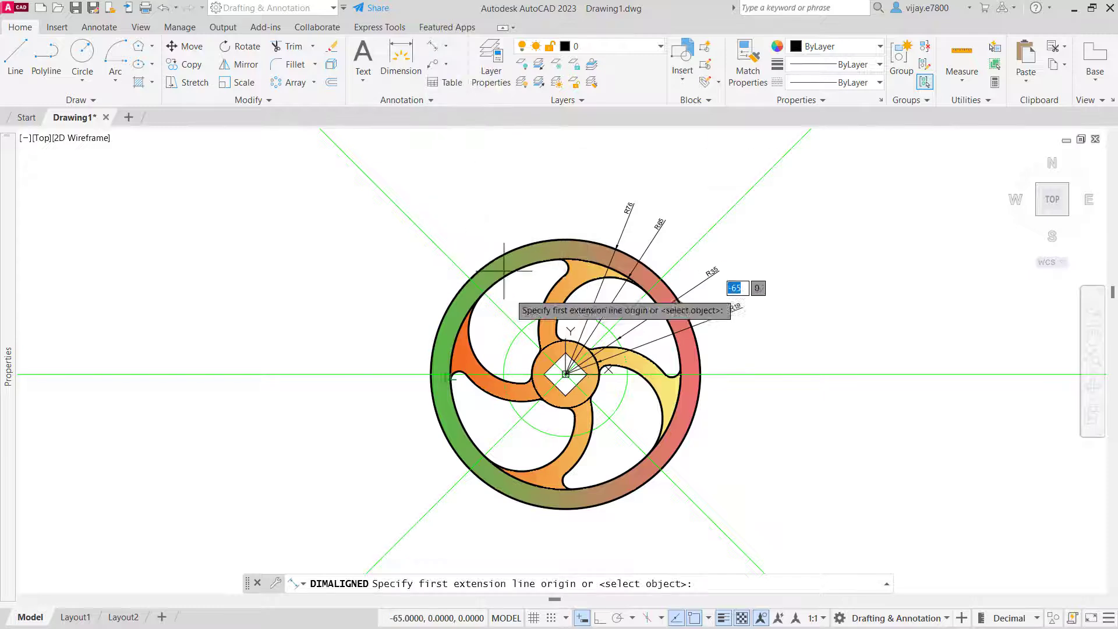
{"action": "left_click", "coordinate": [564, 396]}
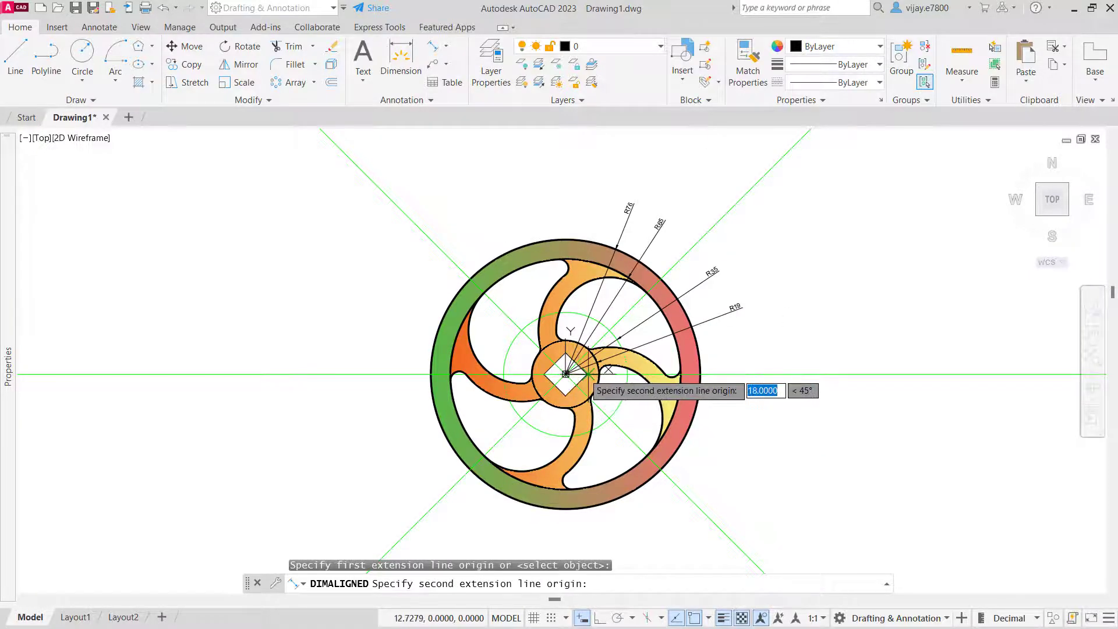
{"action": "left_click", "coordinate": [587, 374]}
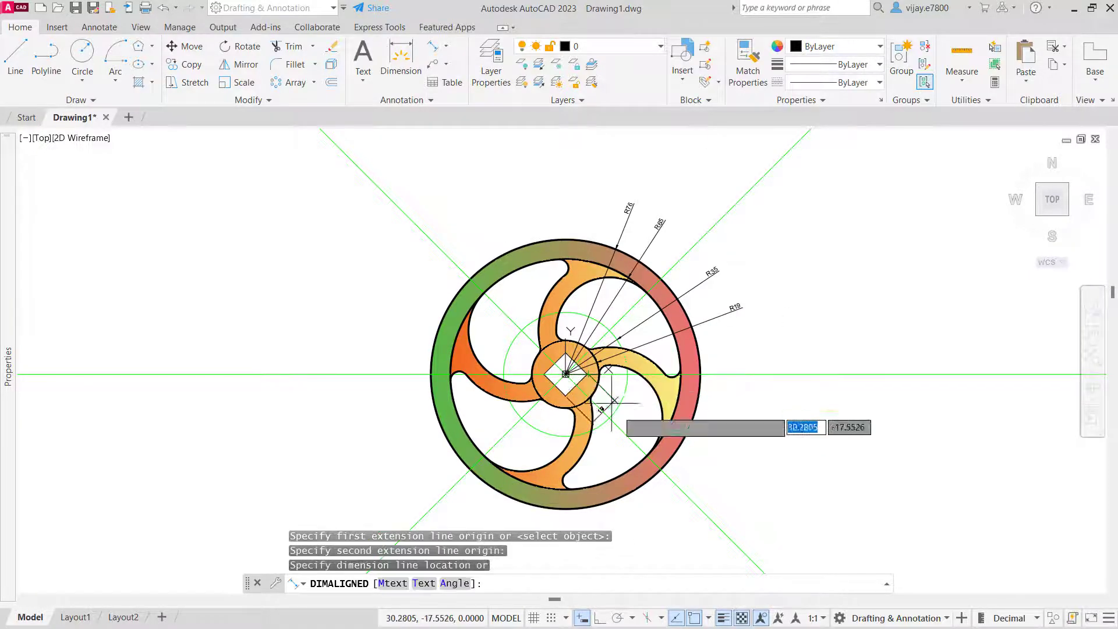
{"action": "left_click", "coordinate": [702, 483]}
{"action": "right_click", "coordinate": [773, 453]}
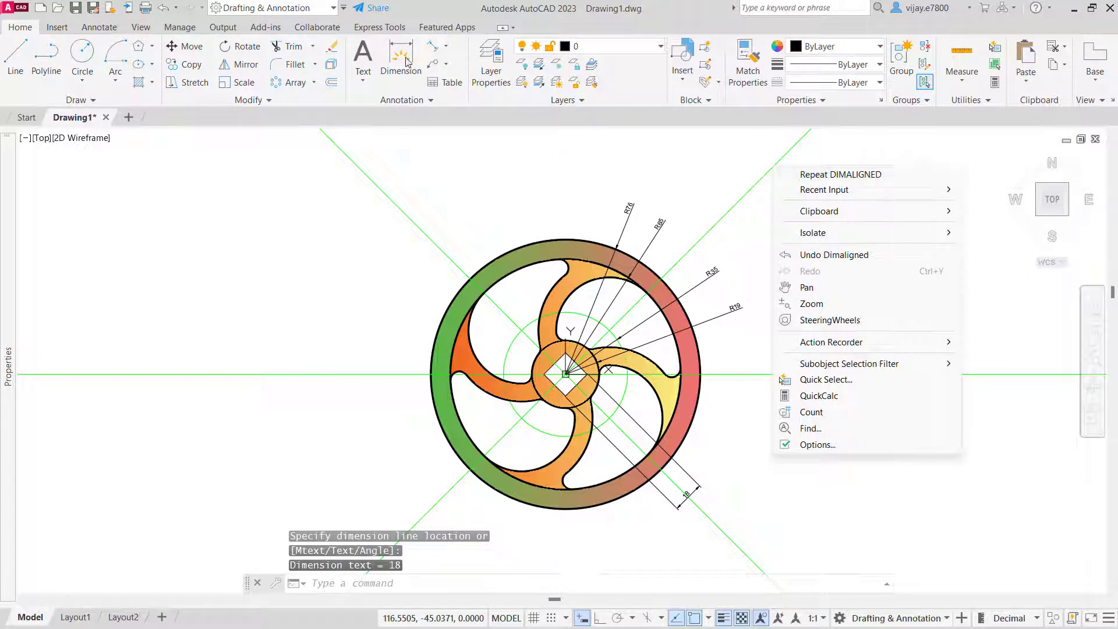
{"action": "key", "text": "Escape"}
Step: Add a radius dimension to the inner arc of the right-hand arm, placing its text outside the rim
{"action": "left_click", "coordinate": [446, 46]}
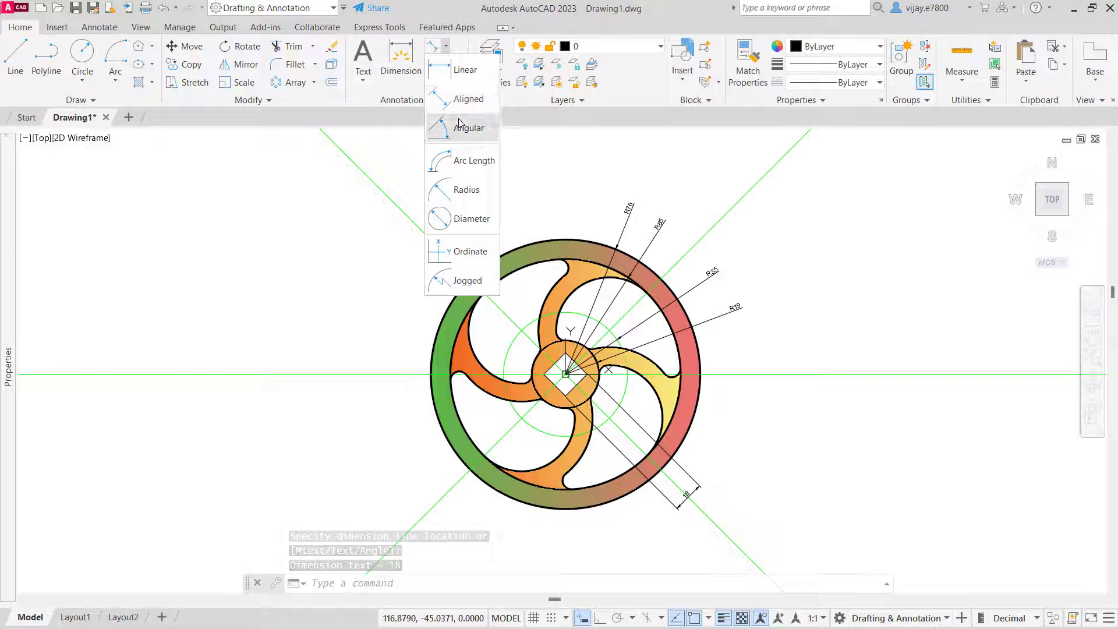
{"action": "left_click", "coordinate": [464, 189]}
{"action": "left_click", "coordinate": [650, 389]}
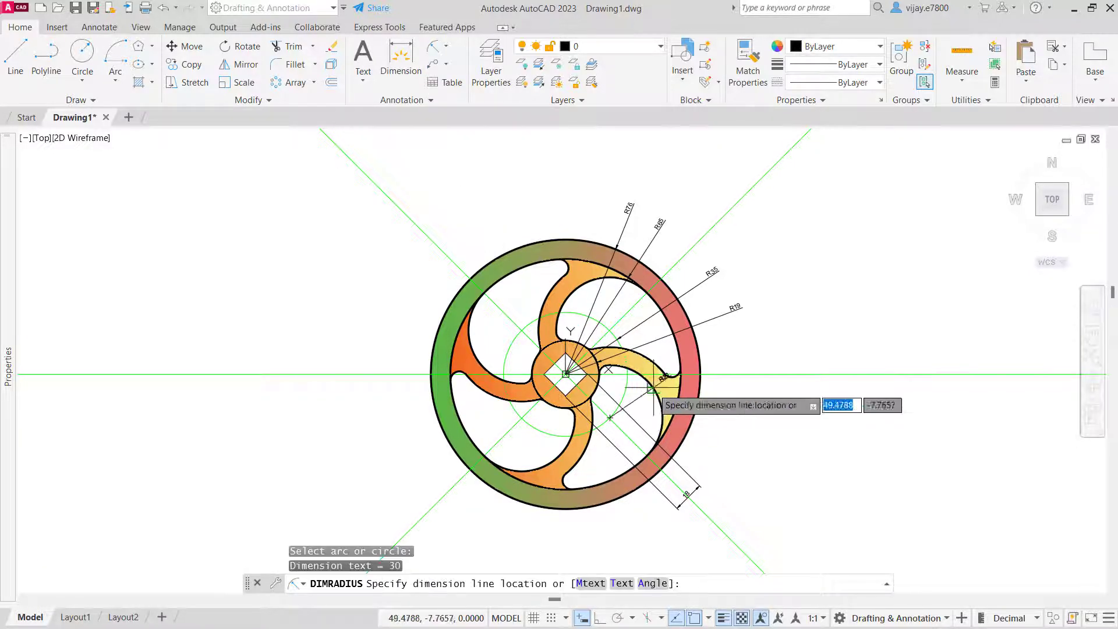
{"action": "left_click", "coordinate": [765, 382]}
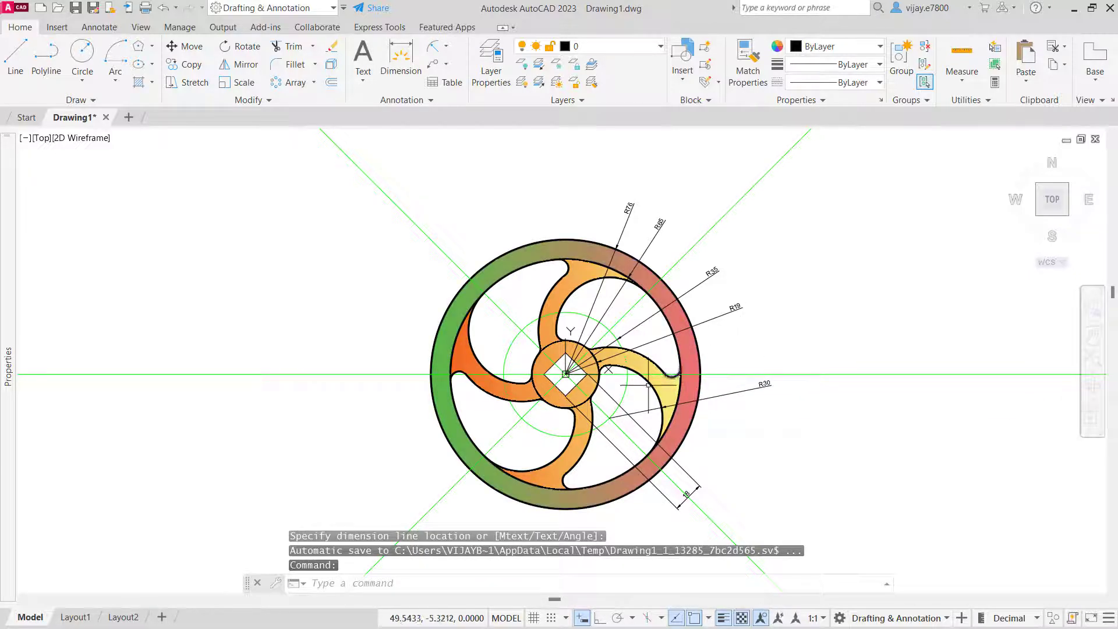
Step: Add a radius dimension to the outer arc of the right-hand arm, placing its text at the arc's centre
{"action": "right_click", "coordinate": [394, 394]}
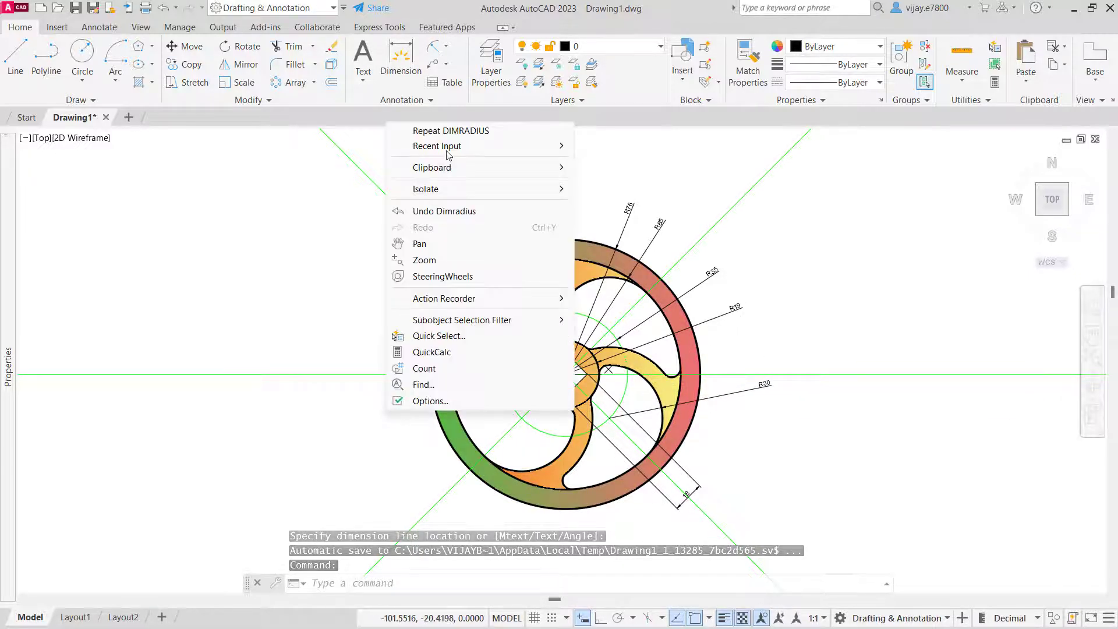
{"action": "left_click", "coordinate": [442, 130]}
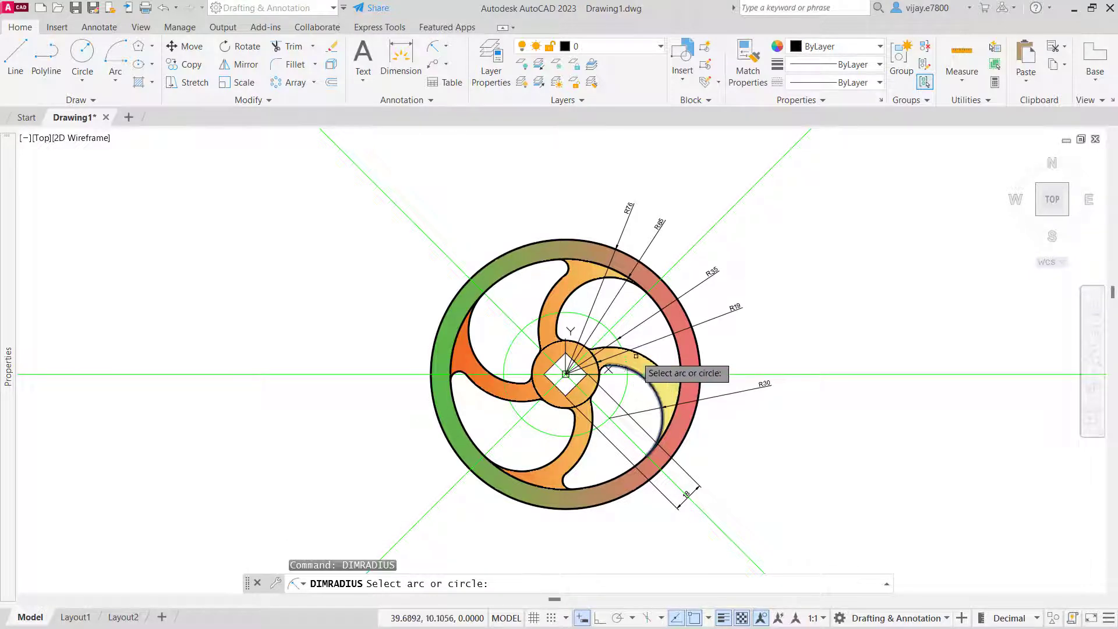
{"action": "left_click", "coordinate": [655, 360]}
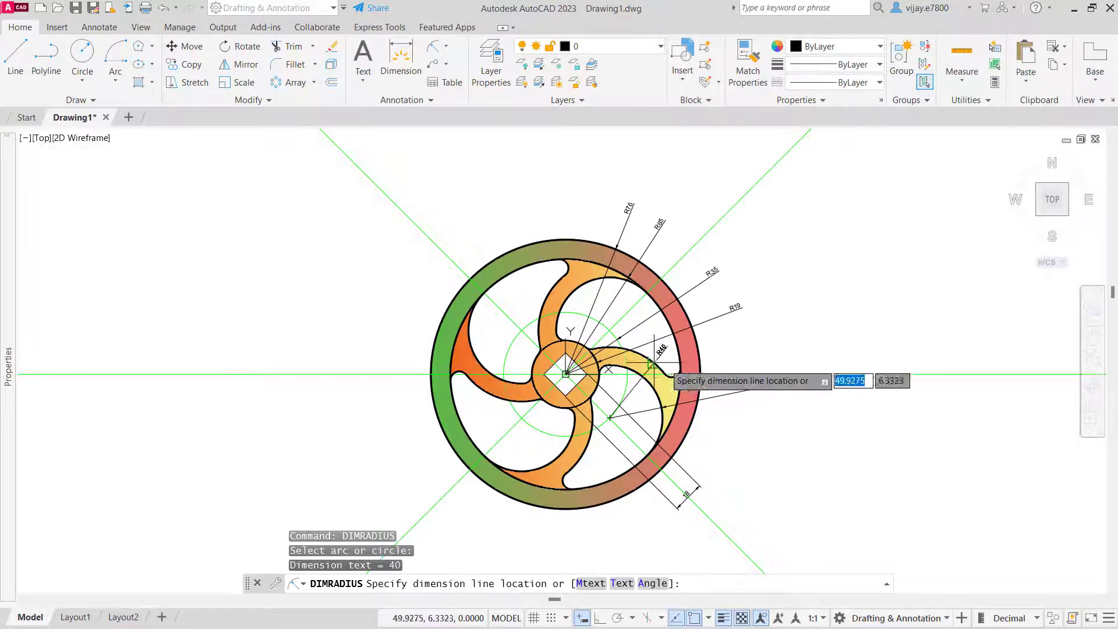
{"action": "left_click", "coordinate": [610, 416]}
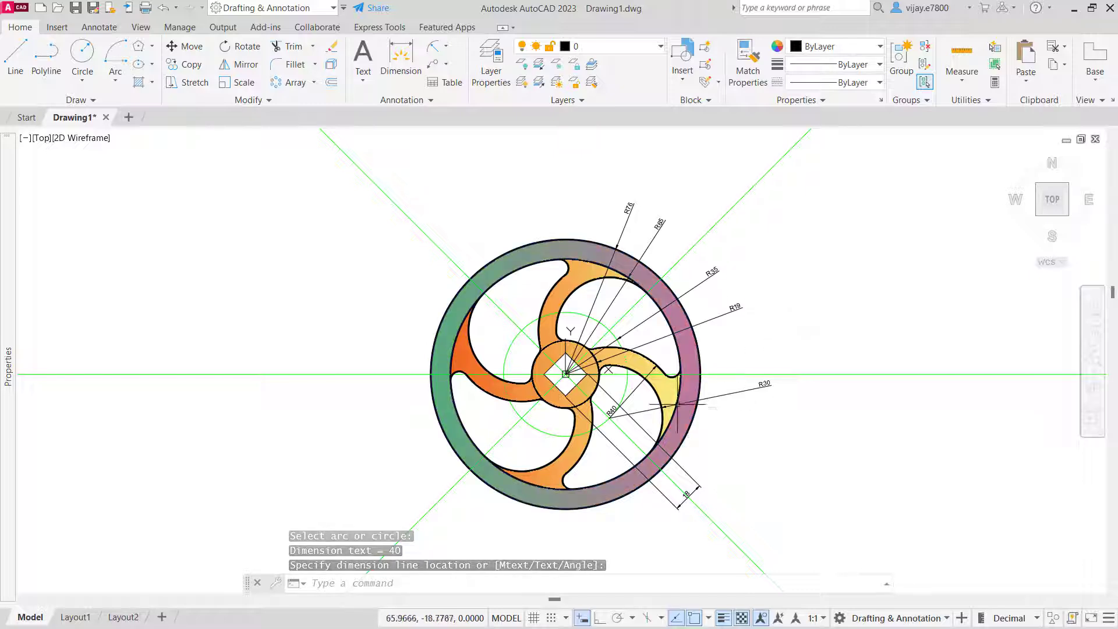
Step: Add a radius dimension to the small fillet arc at the right-hand arm's tip, placing its text outside the rim at the lower right
{"action": "right_click", "coordinate": [746, 356]}
{"action": "left_click", "coordinate": [808, 76]}
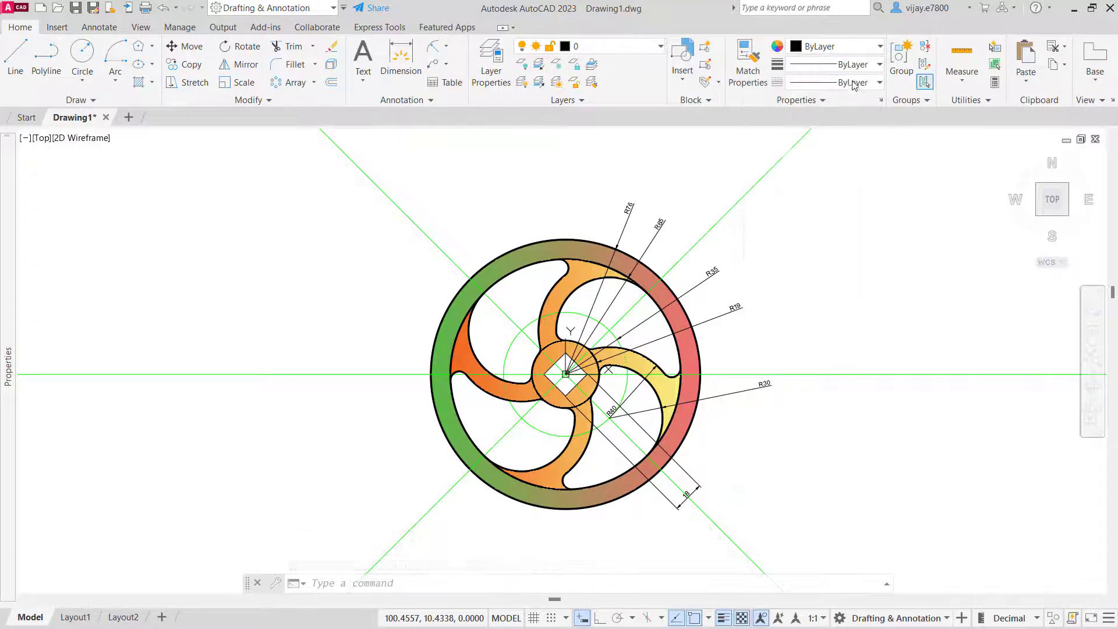
{"action": "scroll", "coordinate": [699, 361], "scroll_direction": "up", "scroll_amount": 4}
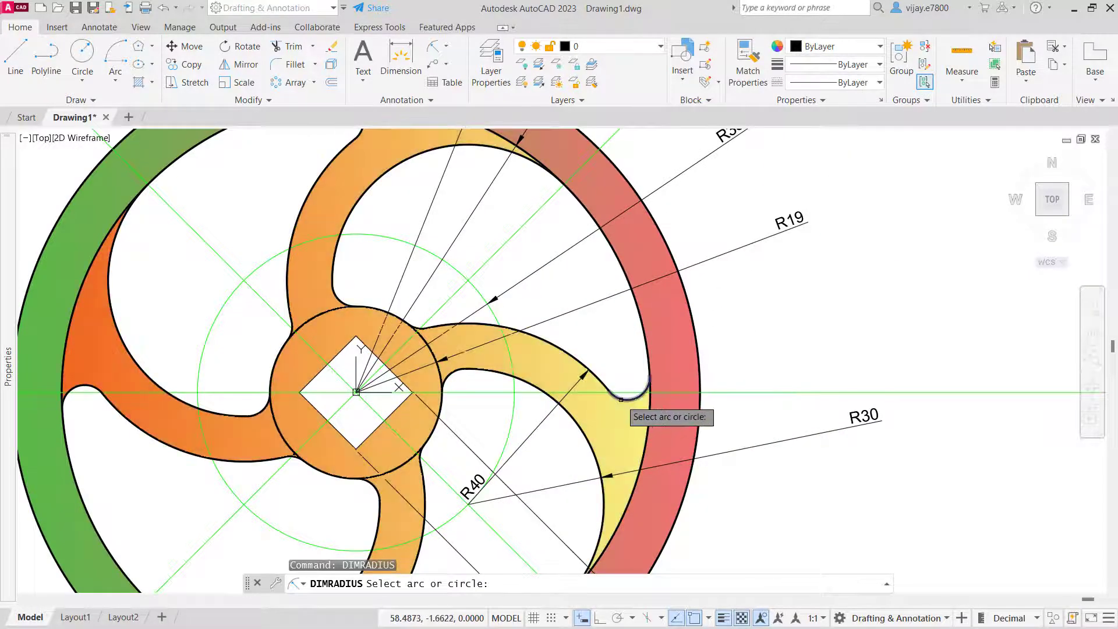
{"action": "left_click", "coordinate": [622, 400]}
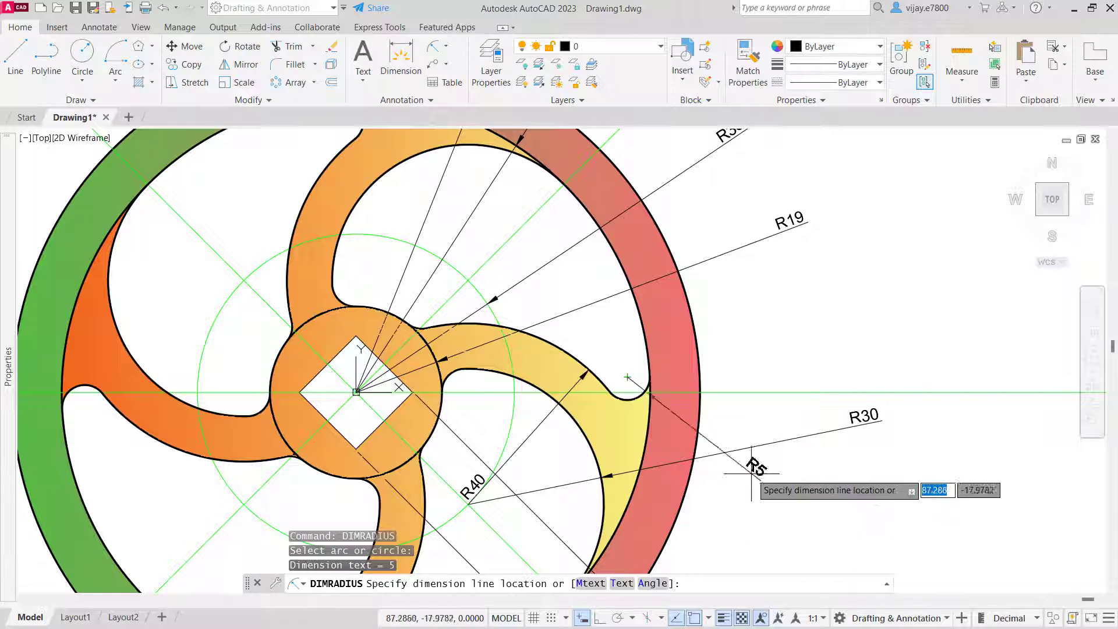
{"action": "left_click", "coordinate": [777, 550]}
Step: Reposition the inner arc's and the small fillet's radius dimensions so their texts sit clear of each other outside the lower-right rim
{"action": "middle_click_drag", "start_coordinate": [809, 539], "coordinate": [788, 394]}
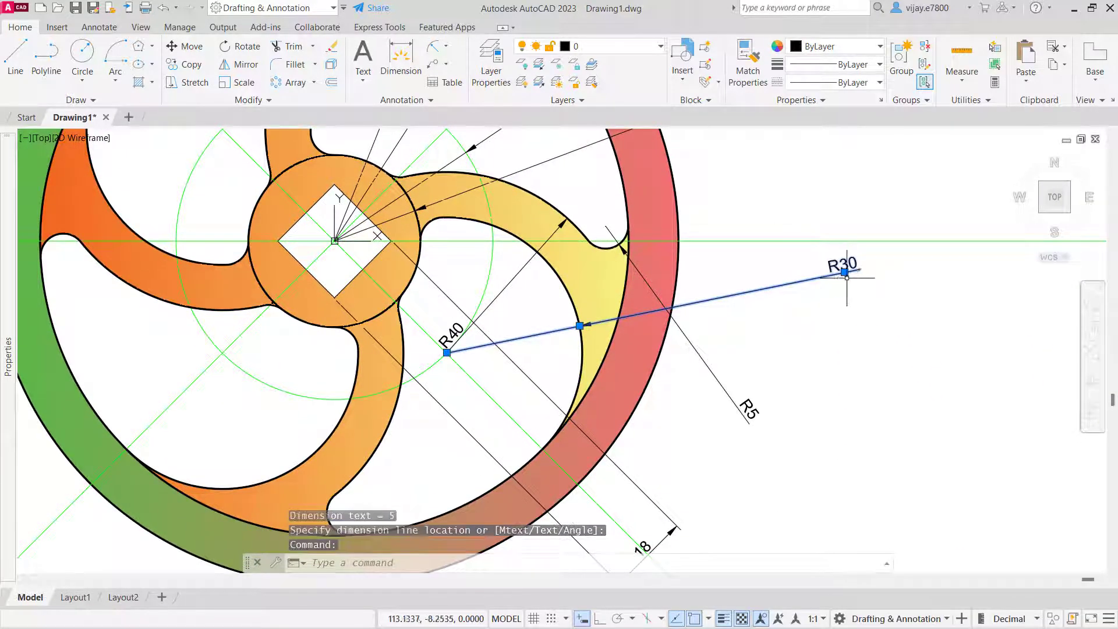
{"action": "left_click", "coordinate": [844, 272]}
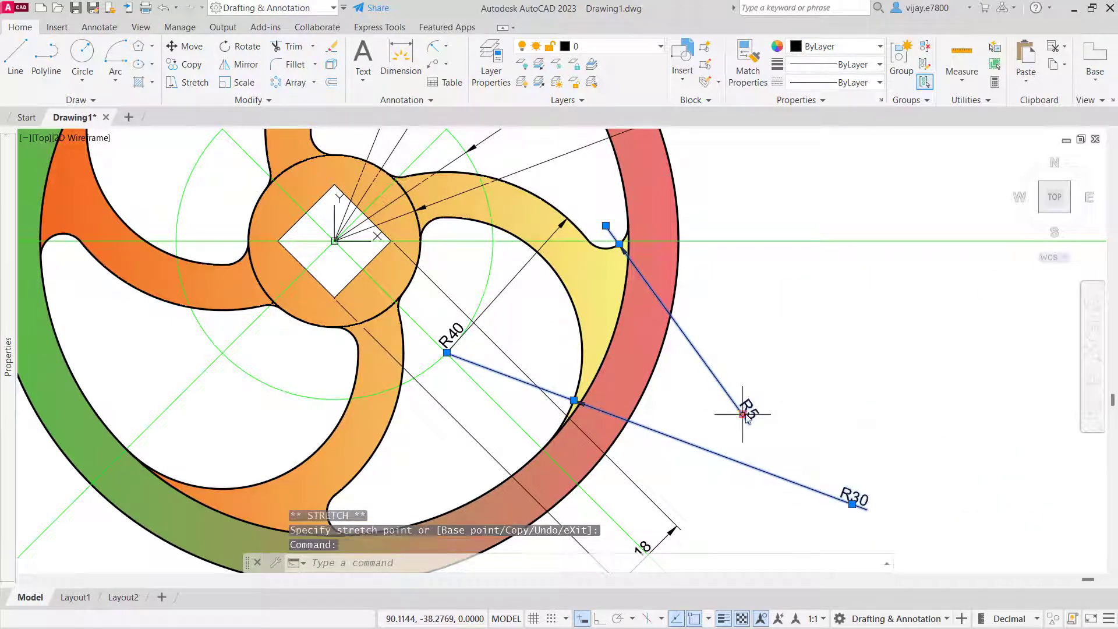
{"action": "left_click", "coordinate": [795, 363]}
{"action": "scroll", "coordinate": [736, 386], "scroll_direction": "down", "scroll_amount": 2}
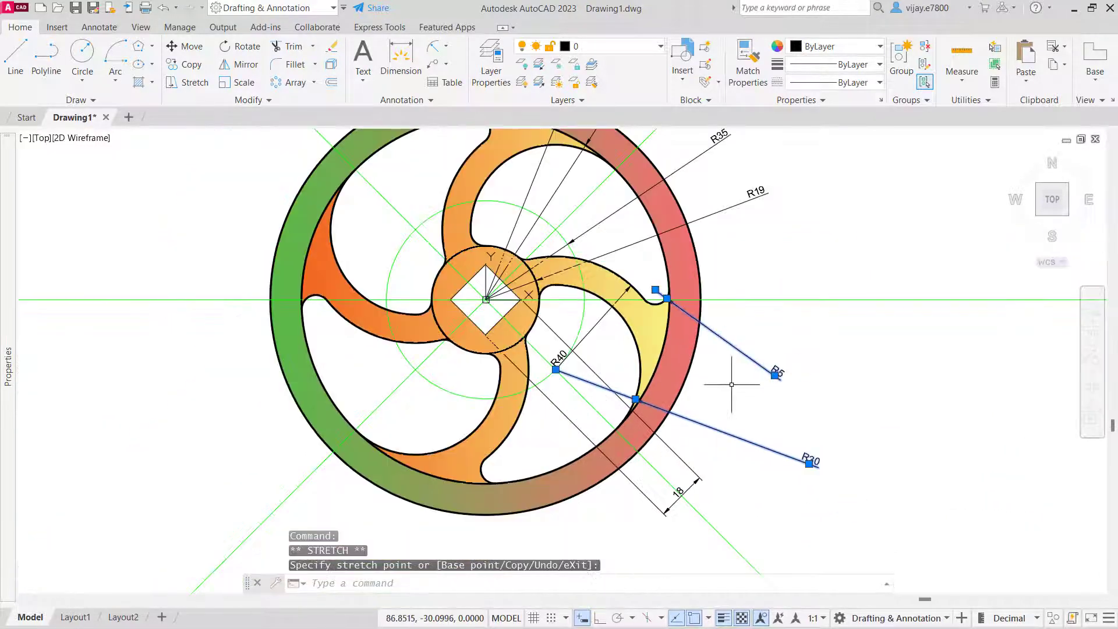
{"action": "middle_click_drag", "start_coordinate": [195, 300], "coordinate": [195, 354]}
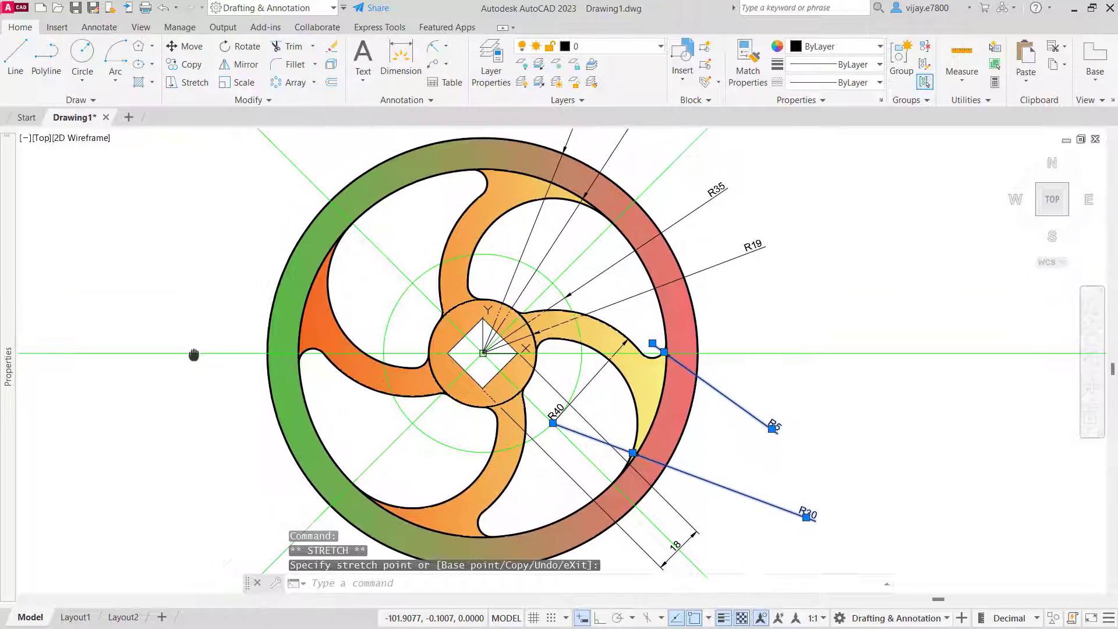
{"action": "scroll", "coordinate": [194, 349], "scroll_direction": "down", "scroll_amount": 2}
{"action": "left_click", "coordinate": [652, 477]}
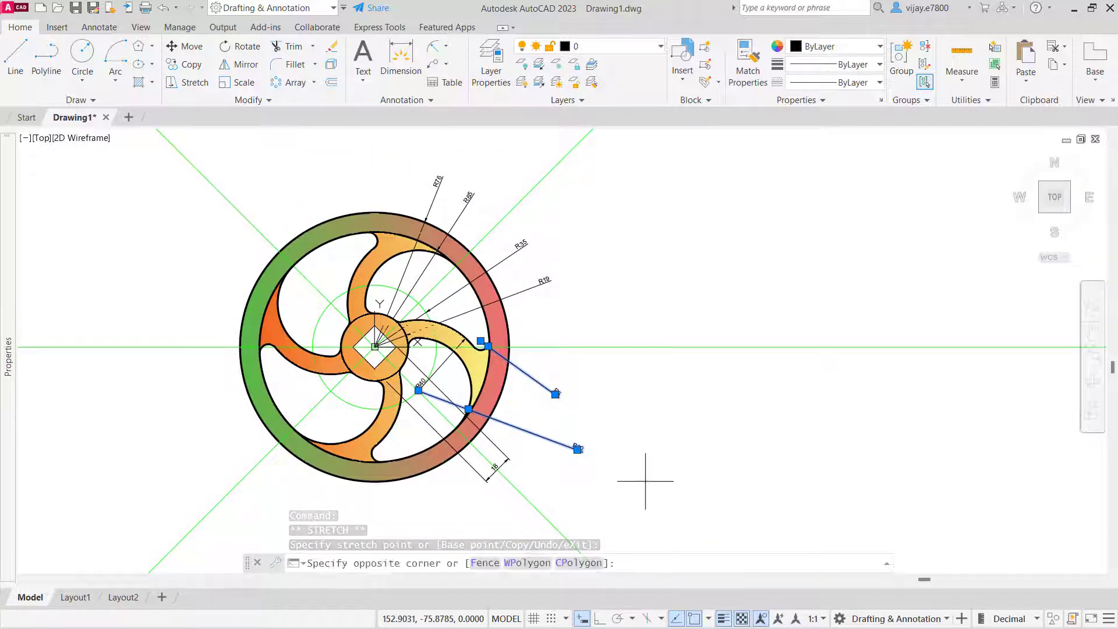
{"action": "left_click", "coordinate": [532, 276]}
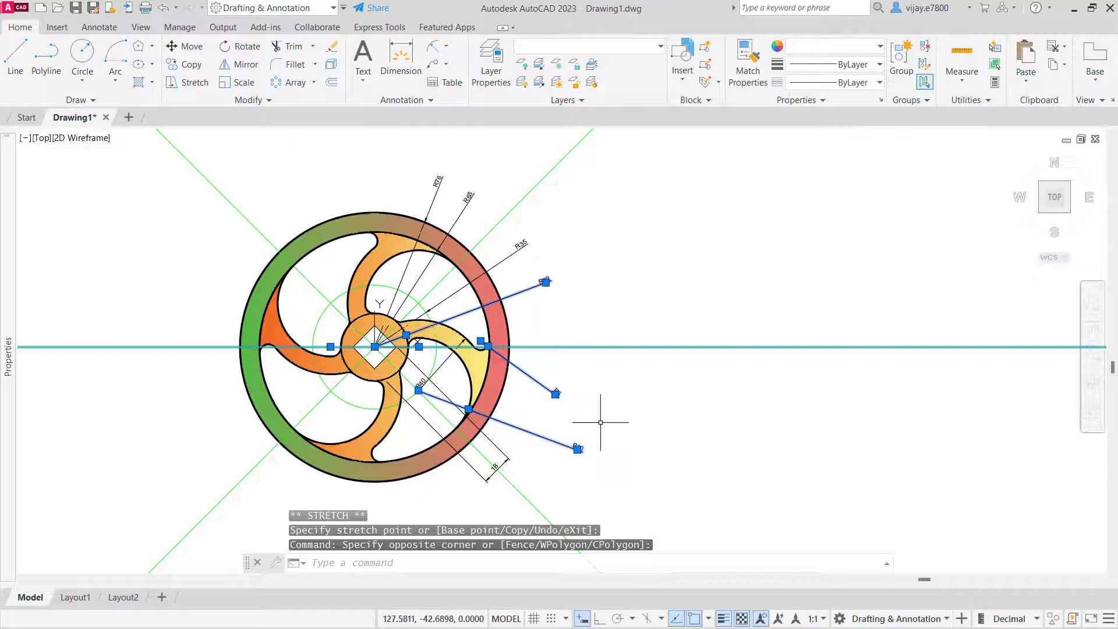
{"action": "key", "text": "Escape"}
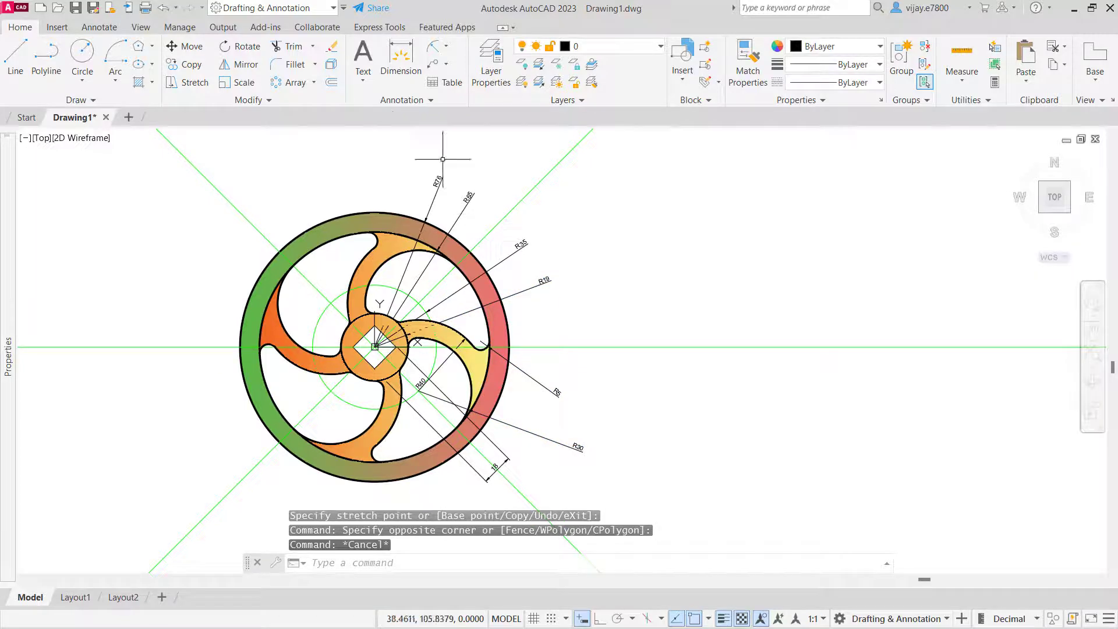
Step: Make Standard the current dimension style
{"action": "left_click", "coordinate": [386, 102]}
{"action": "left_click", "coordinate": [381, 139]}
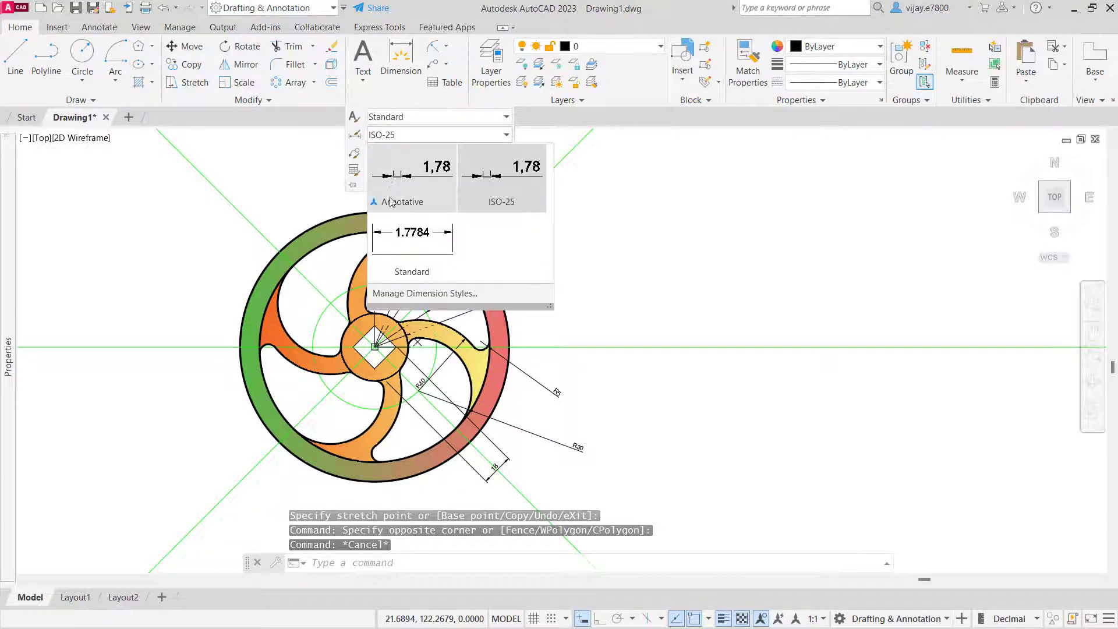
{"action": "left_click", "coordinate": [400, 238]}
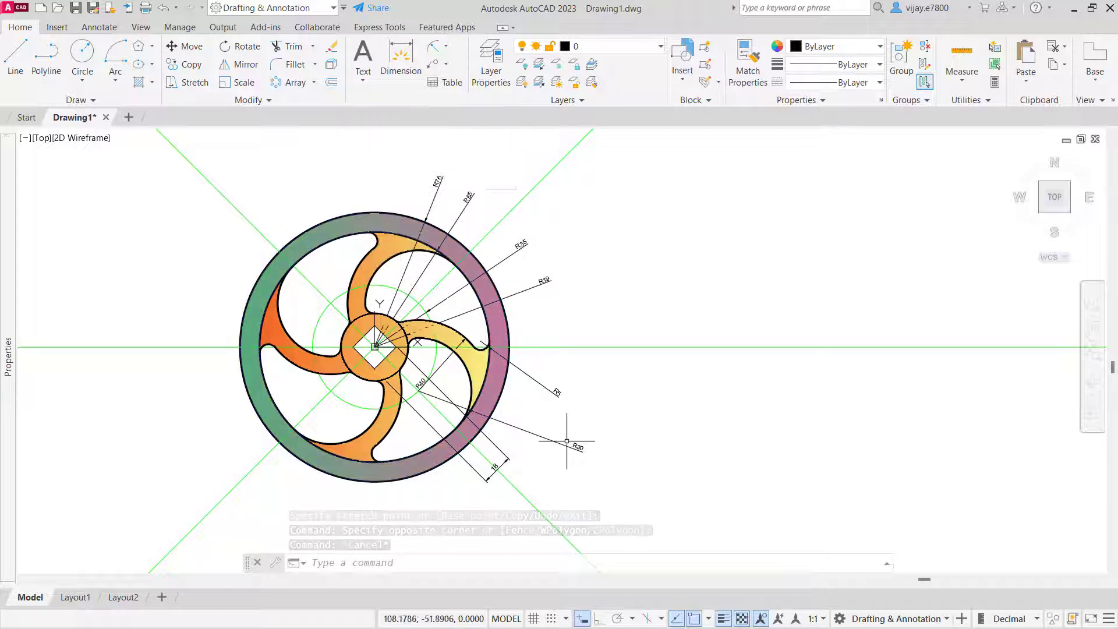
Step: Select all radius dimensions together with the square's aligned dimension and assign them the Standard dimension style
{"action": "left_click", "coordinate": [616, 471]}
{"action": "left_click", "coordinate": [550, 370]}
{"action": "right_click", "coordinate": [556, 401]}
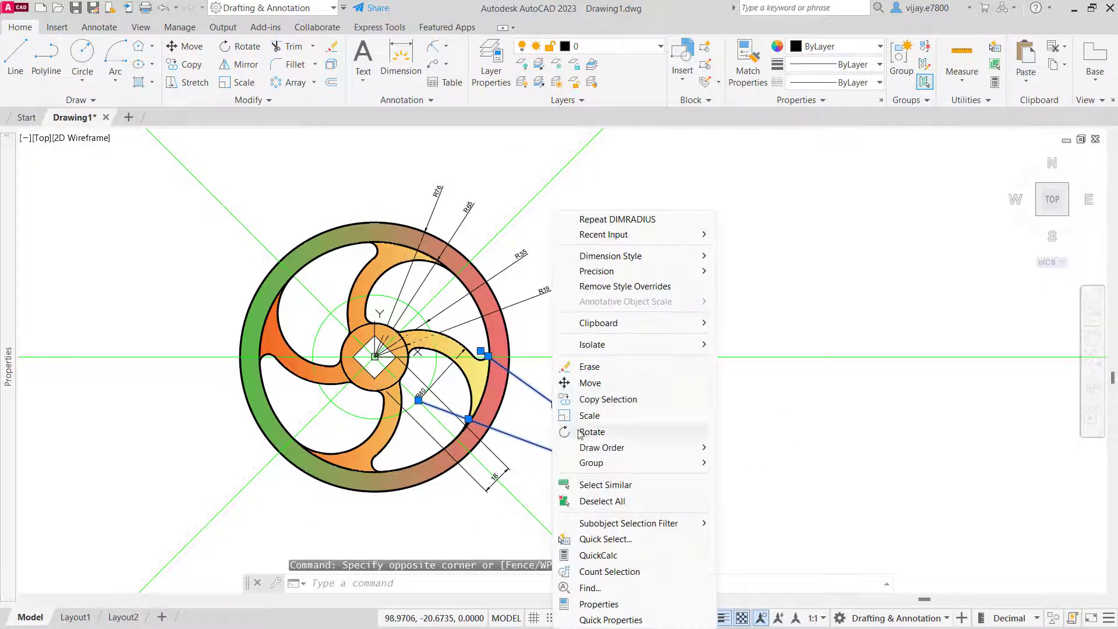
{"action": "left_click", "coordinate": [606, 485]}
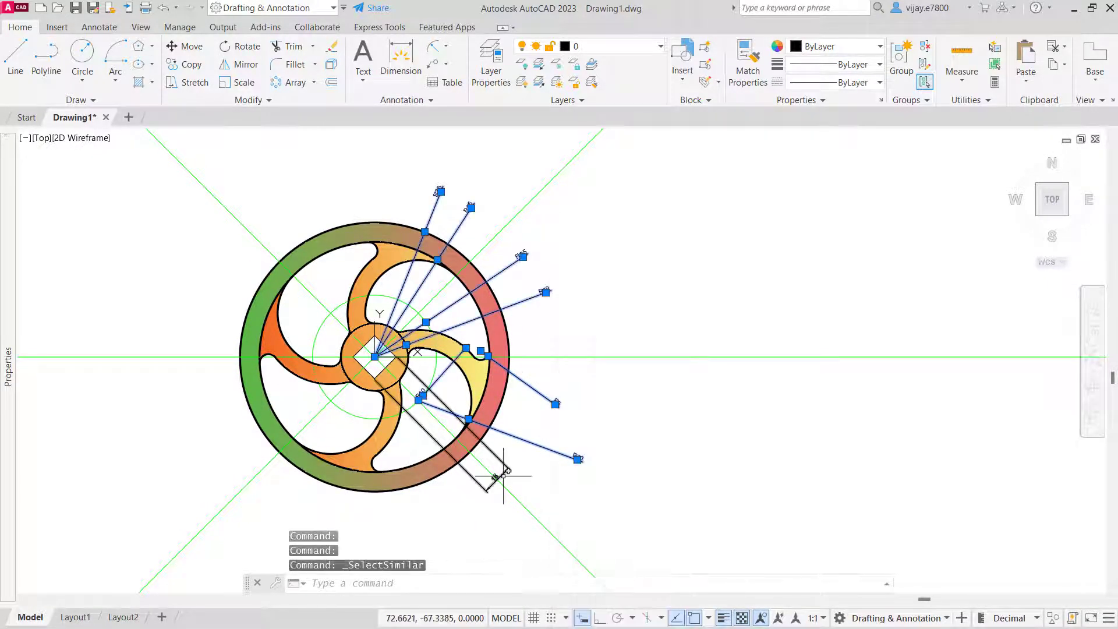
{"action": "left_click", "coordinate": [493, 450]}
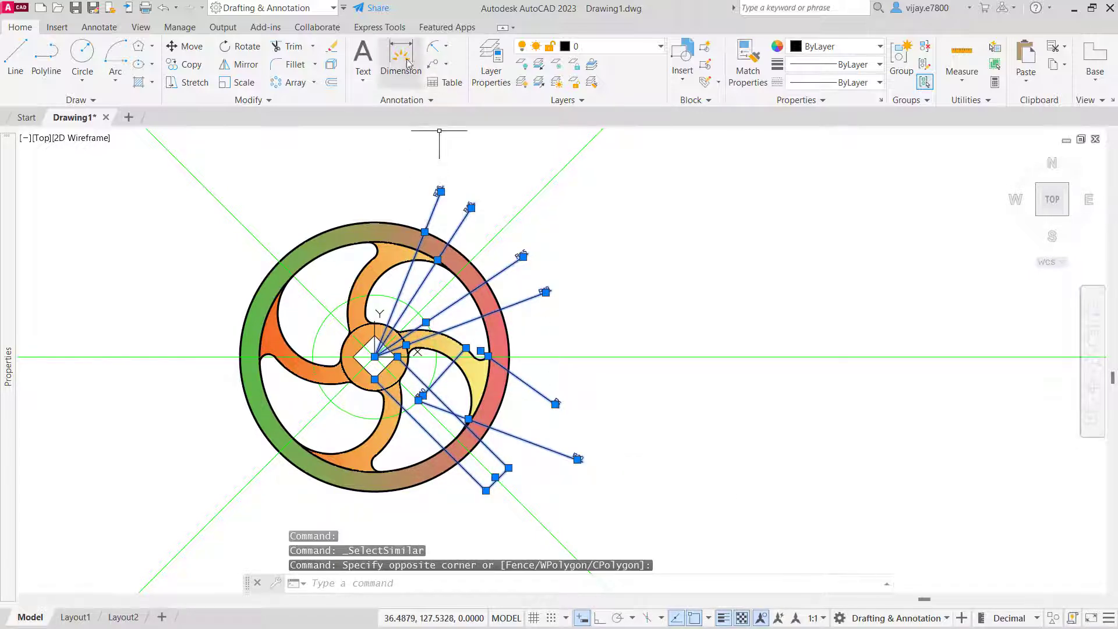
{"action": "left_click", "coordinate": [402, 100]}
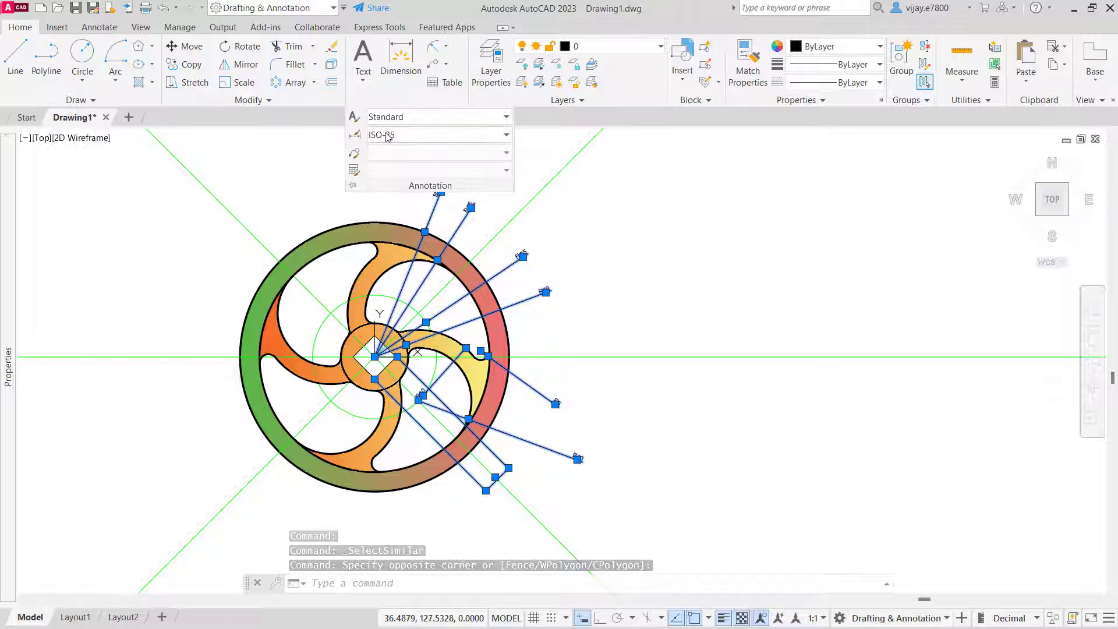
{"action": "left_click", "coordinate": [407, 135]}
{"action": "left_click", "coordinate": [408, 240]}
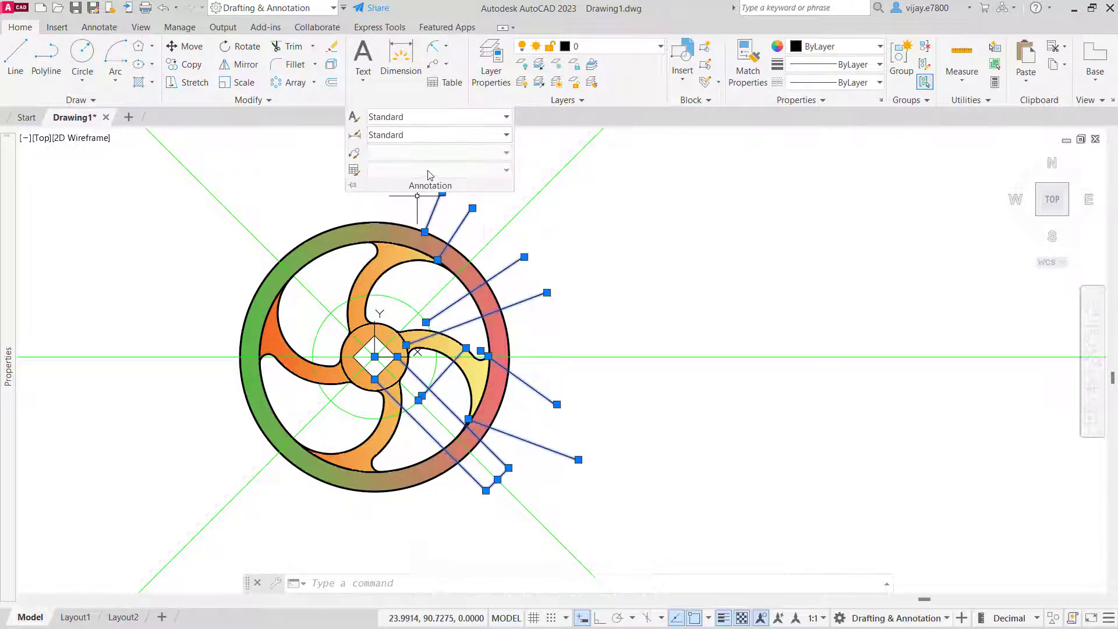
Step: Modify the Standard dimension style so its linear dimensions use a precision of 0
{"action": "left_click", "coordinate": [356, 136]}
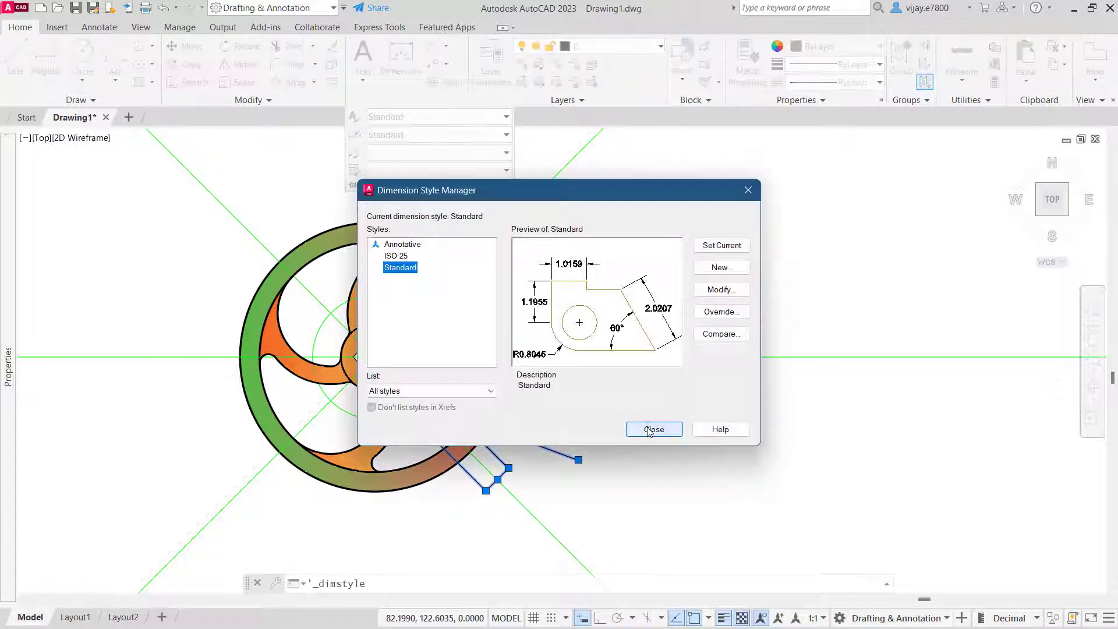
{"action": "left_click", "coordinate": [719, 290]}
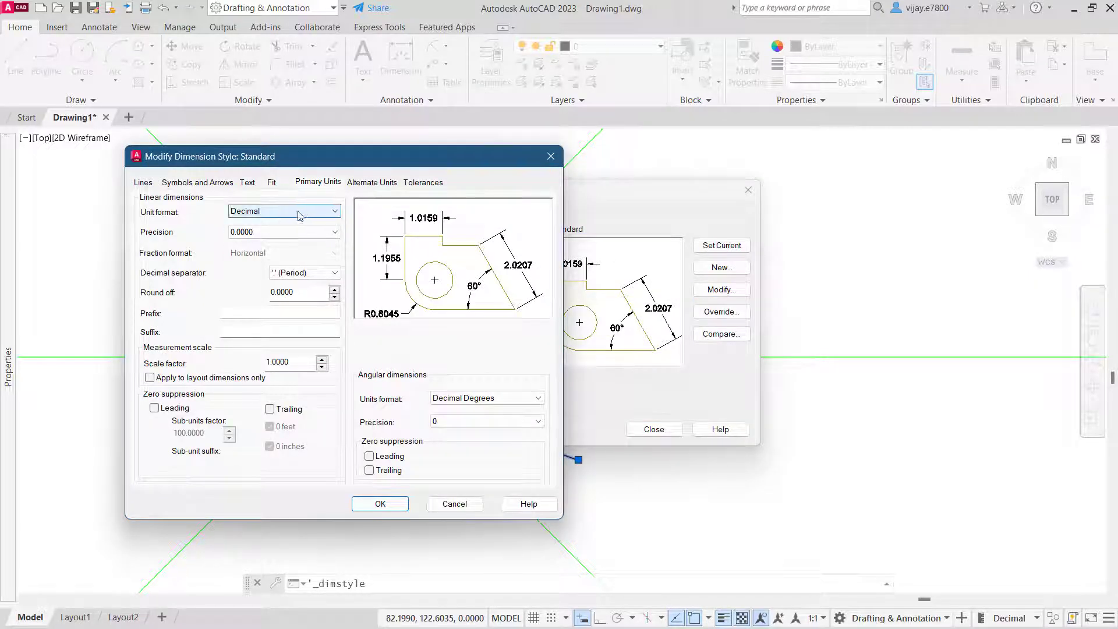
{"action": "left_click", "coordinate": [294, 232]}
{"action": "left_click", "coordinate": [268, 245]}
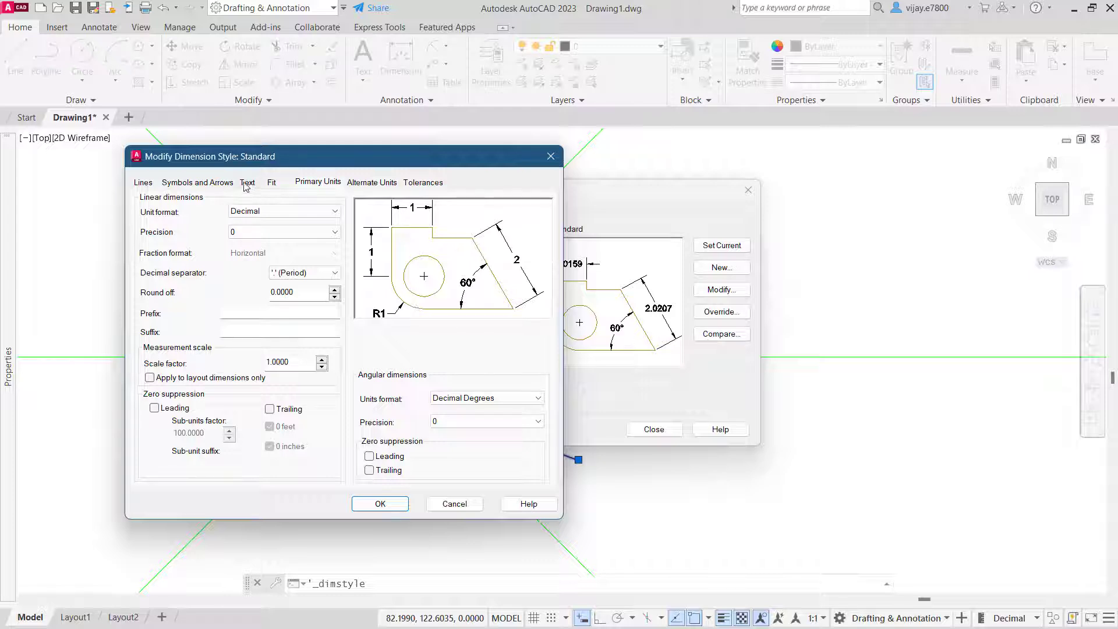
Step: Increase the Standard dimension style's text height and arrow size, and apply the modified style to the drawing
{"action": "left_click", "coordinate": [244, 182]}
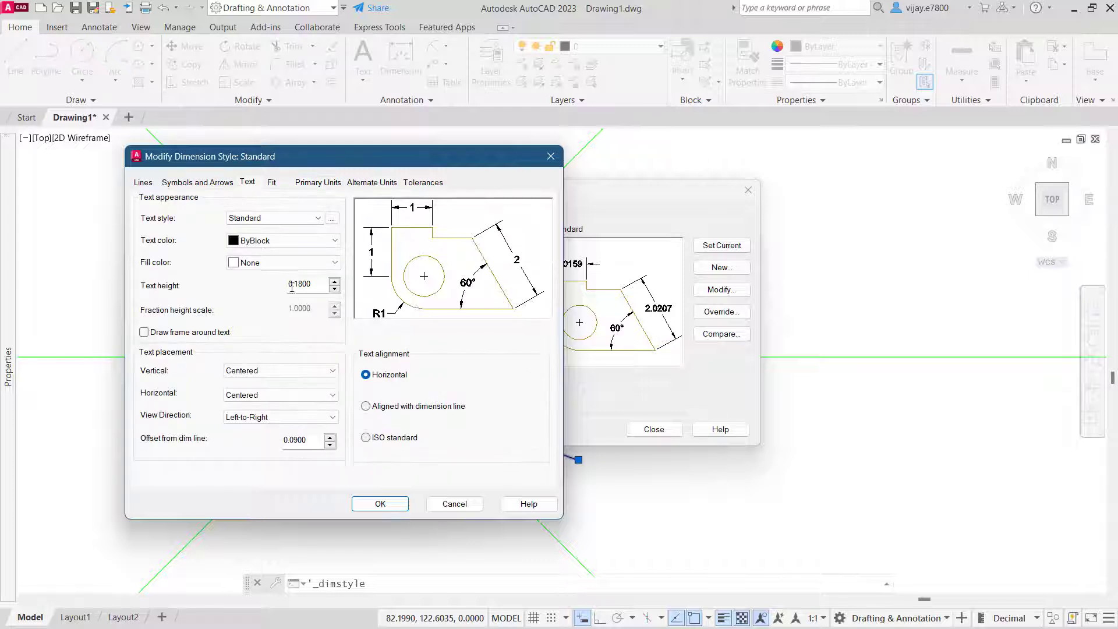
{"action": "left_click_drag", "start_coordinate": [291, 284], "coordinate": [277, 281]}
{"action": "left_click", "coordinate": [221, 183]}
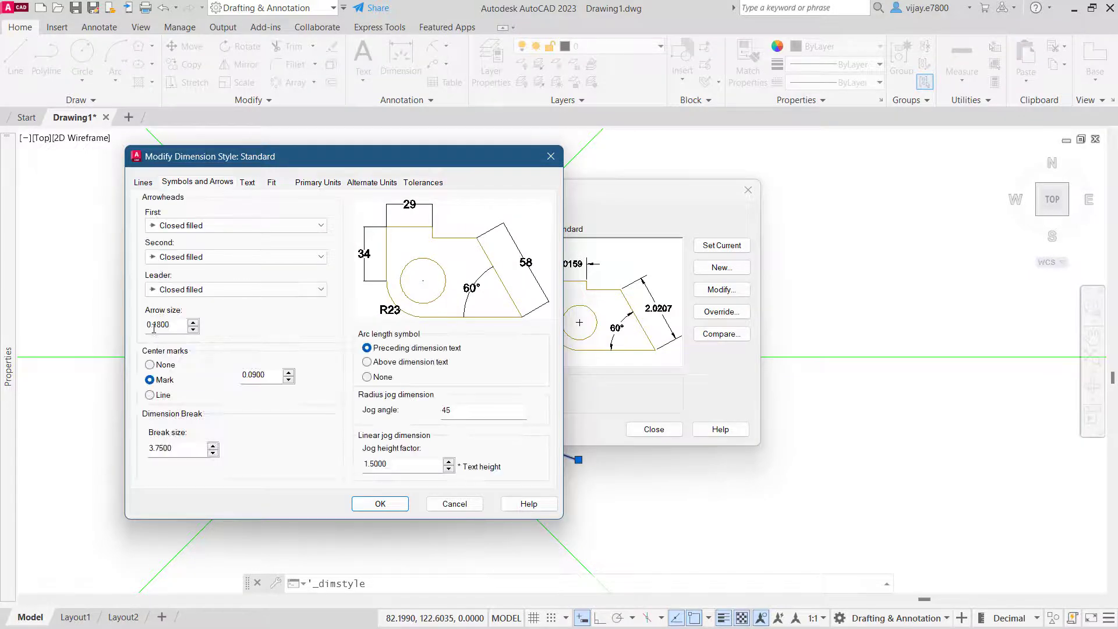
{"action": "left_click", "coordinate": [401, 504]}
{"action": "left_click", "coordinate": [637, 430]}
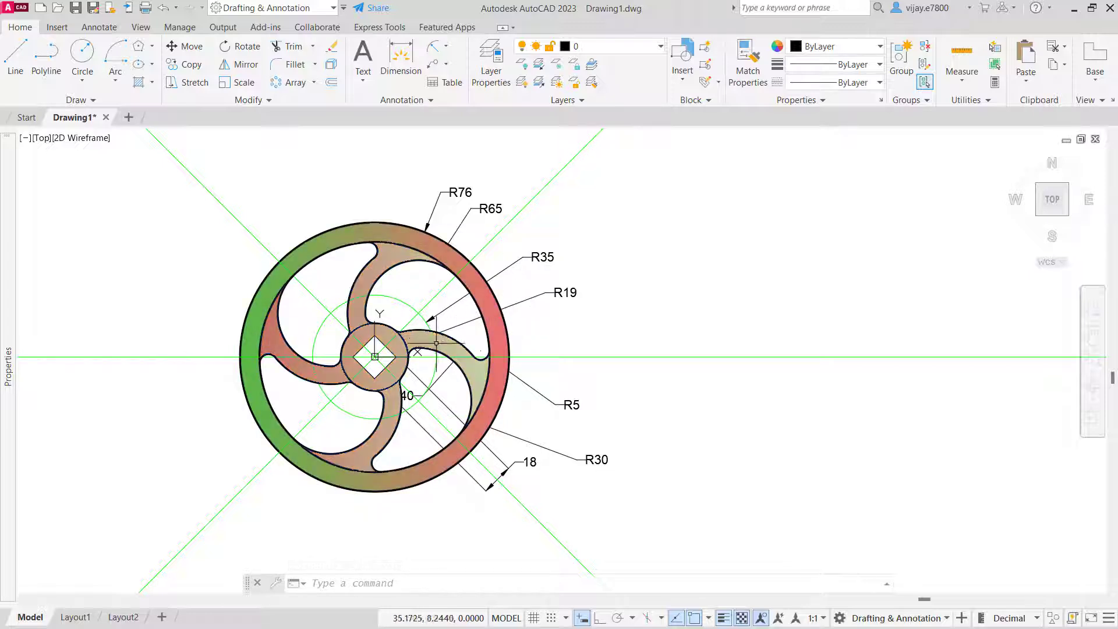
Step: Set the transparency of the gradient hatch on the arms and hub to 56 so the dimensions over it are readable
{"action": "scroll", "coordinate": [471, 322], "scroll_direction": "up", "scroll_amount": 2}
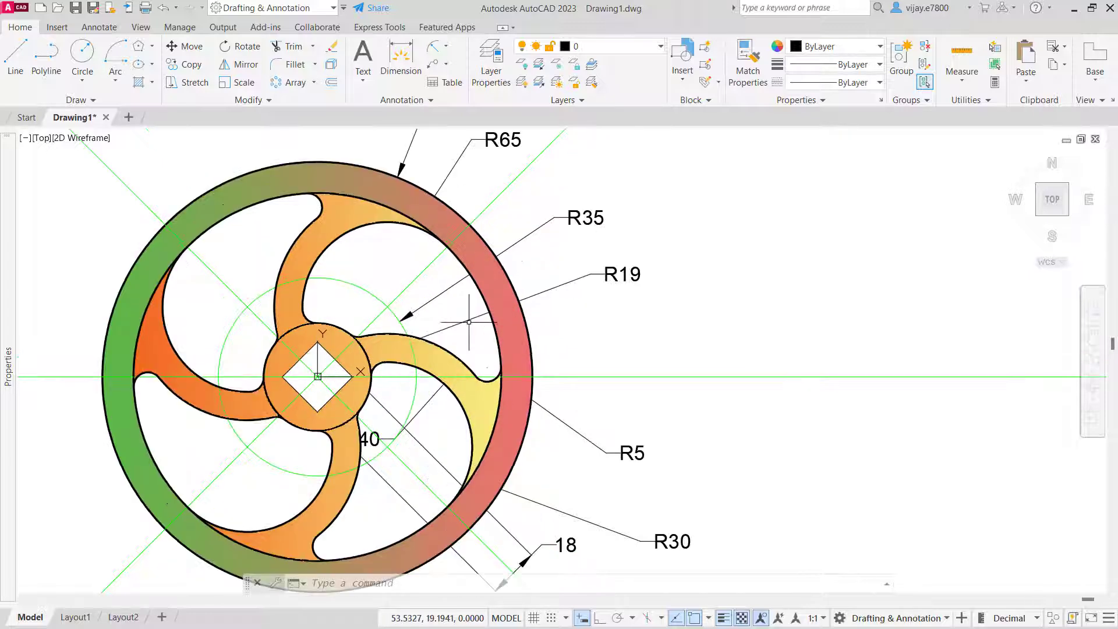
{"action": "scroll", "coordinate": [440, 344], "scroll_direction": "down", "scroll_amount": 2}
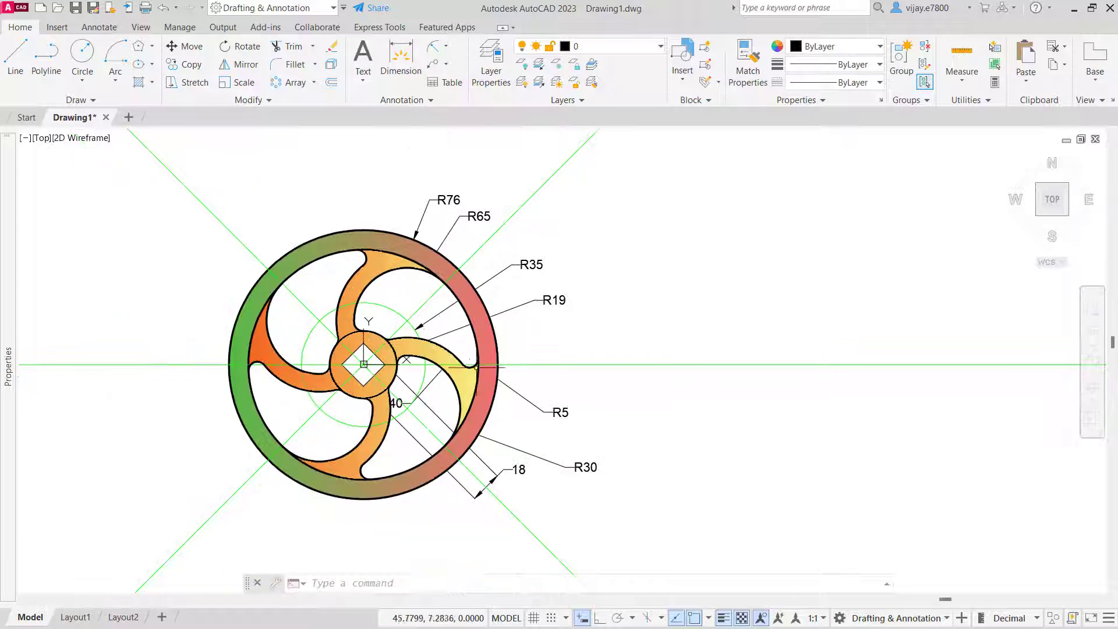
{"action": "middle_click_drag", "start_coordinate": [700, 322], "coordinate": [804, 287]}
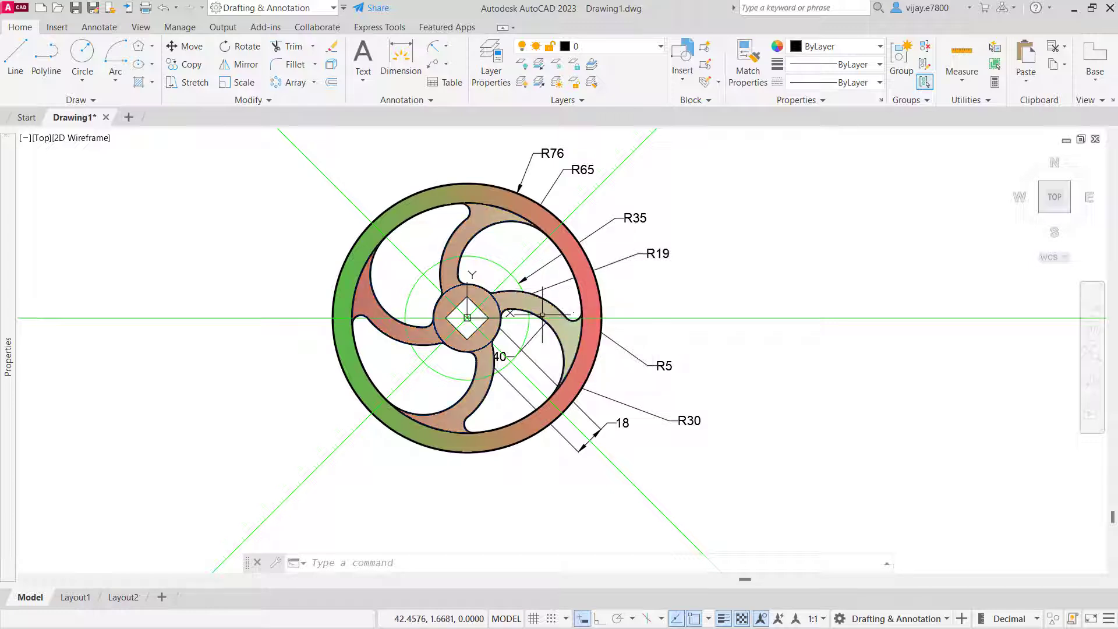
{"action": "left_click", "coordinate": [543, 313]}
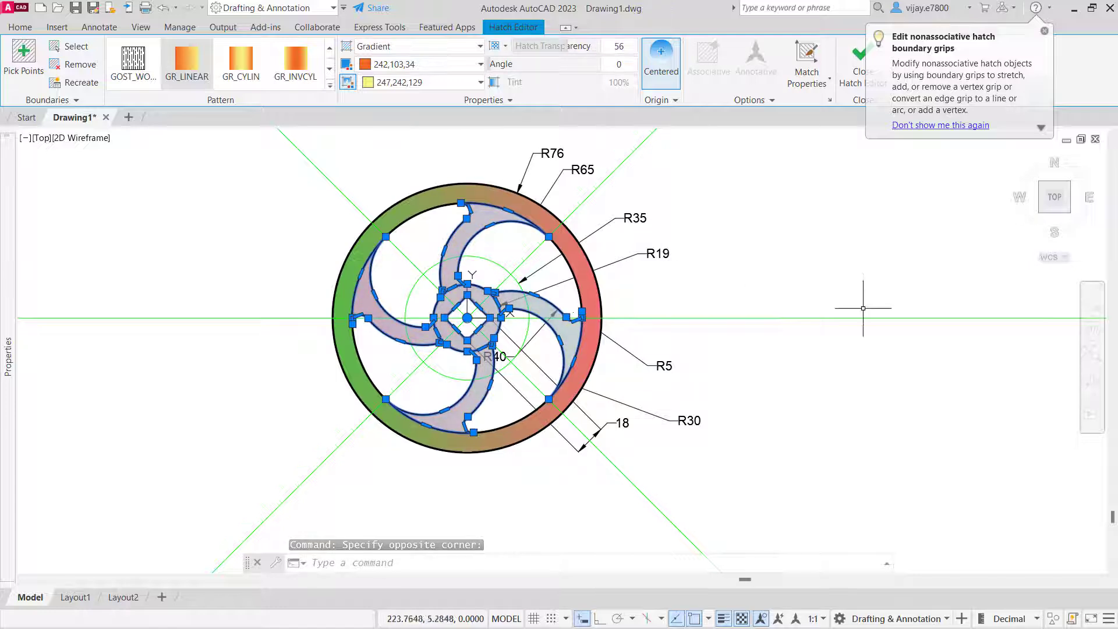
{"action": "left_click", "coordinate": [860, 79]}
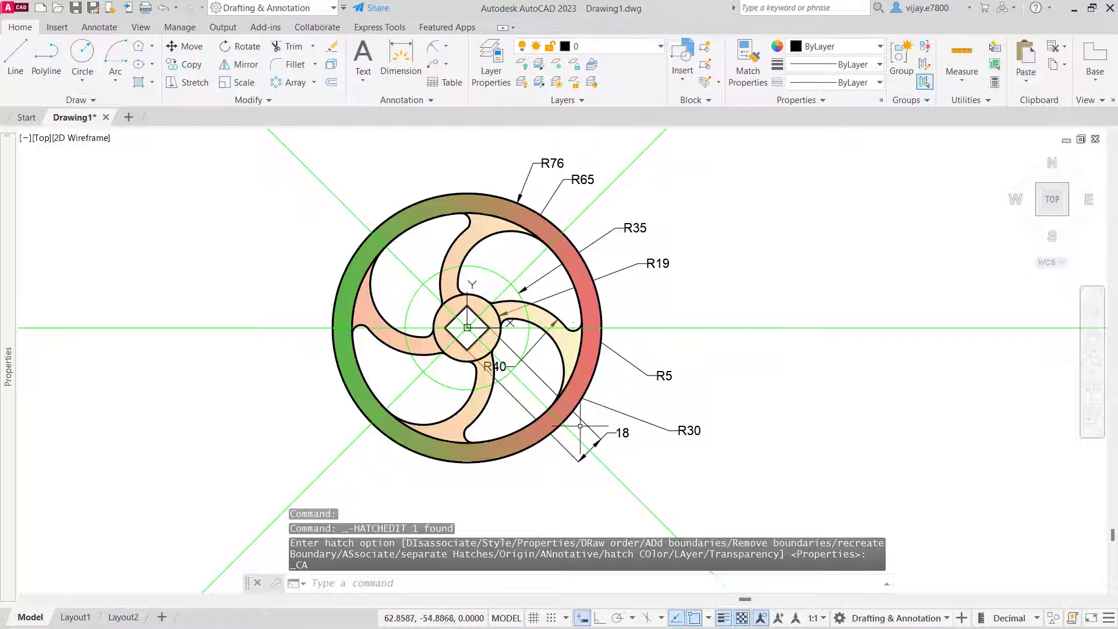
Step: Move the square's aligned dimension into the open space at the wheel's upper left, between the arms
{"action": "left_click", "coordinate": [593, 448]}
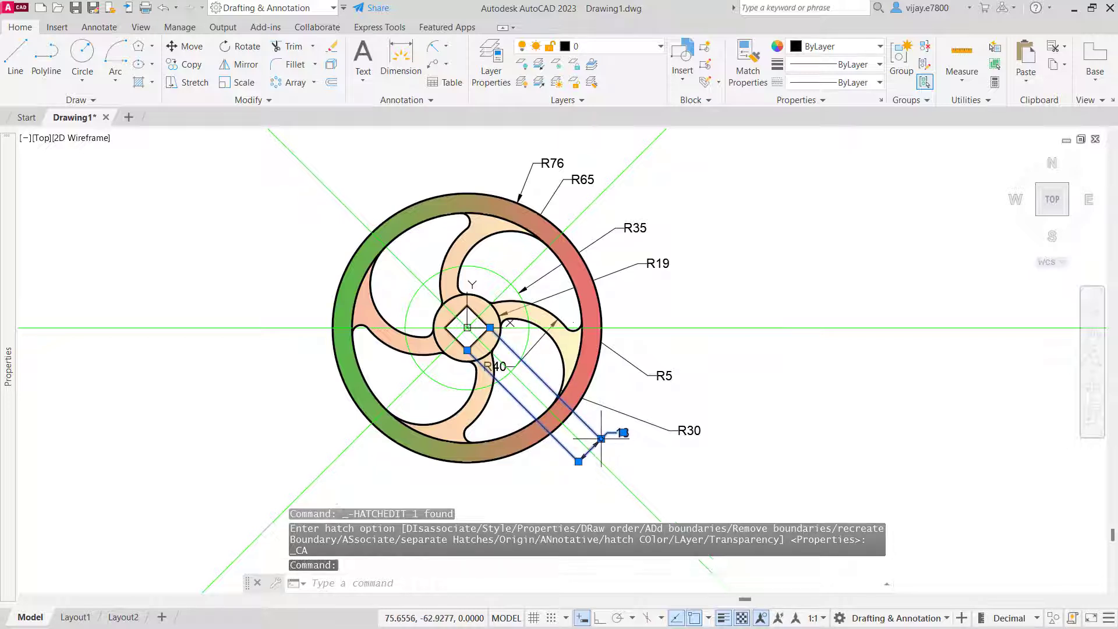
{"action": "left_click", "coordinate": [601, 437]}
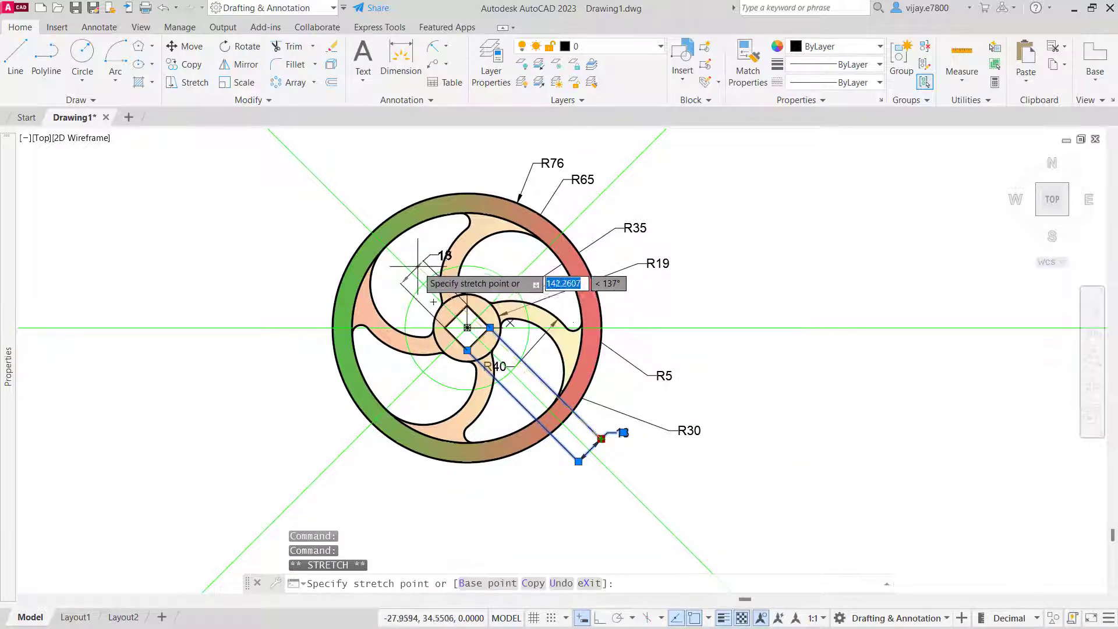
{"action": "left_click", "coordinate": [412, 250]}
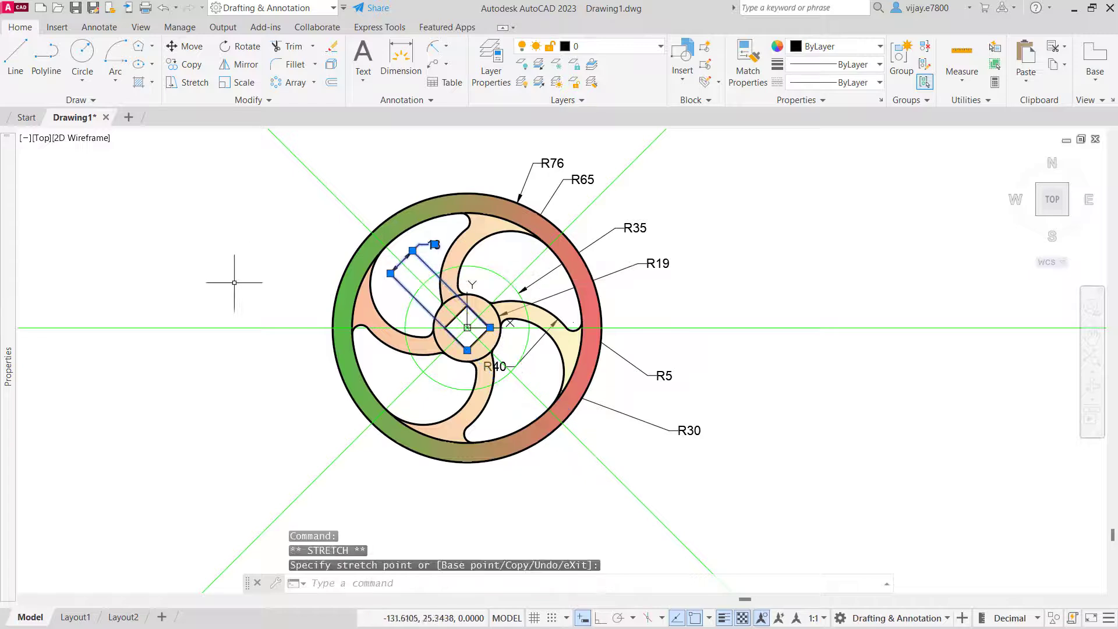
{"action": "key", "text": "Escape"}
Step: Move the R40 dimension text above the upper edge of the right-hand arm
{"action": "scroll", "coordinate": [460, 367], "scroll_direction": "up", "scroll_amount": 2}
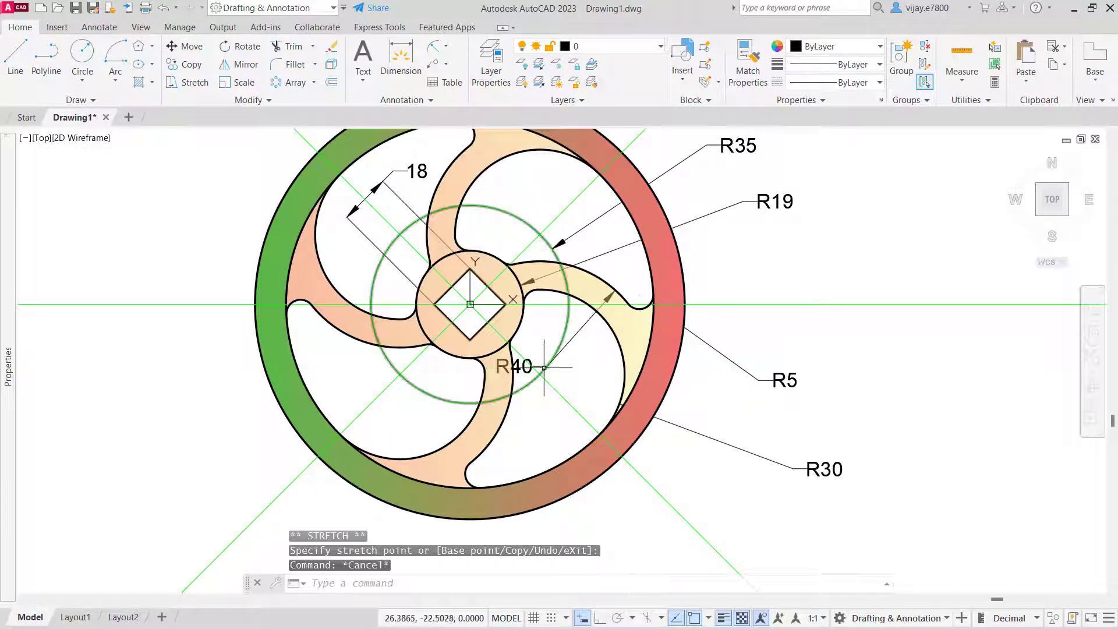
{"action": "left_click", "coordinate": [539, 372]}
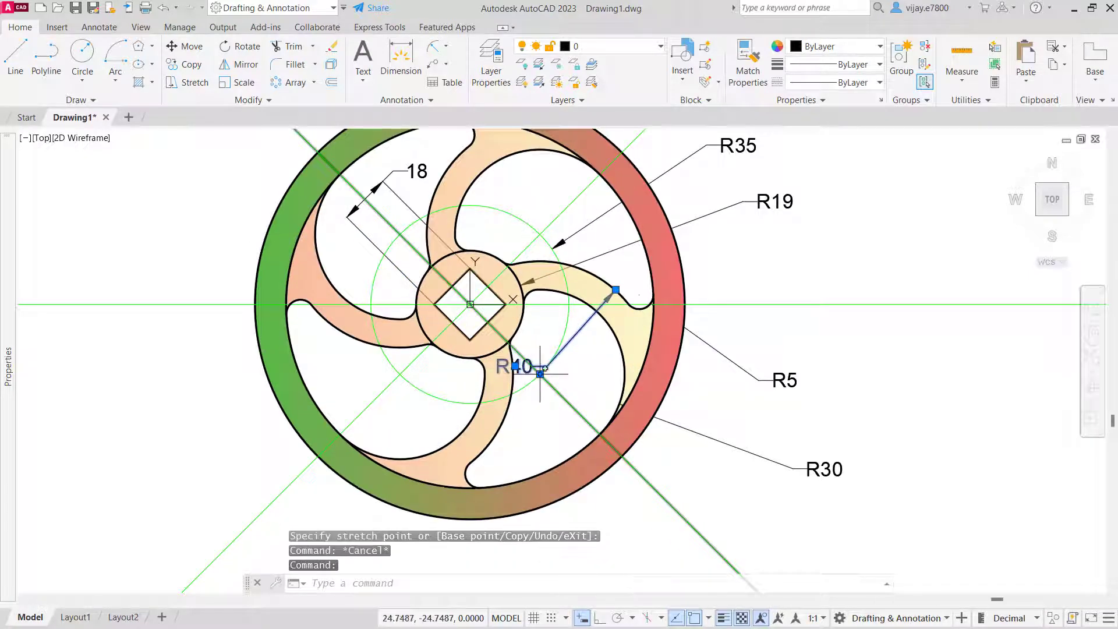
{"action": "left_click", "coordinate": [540, 372]}
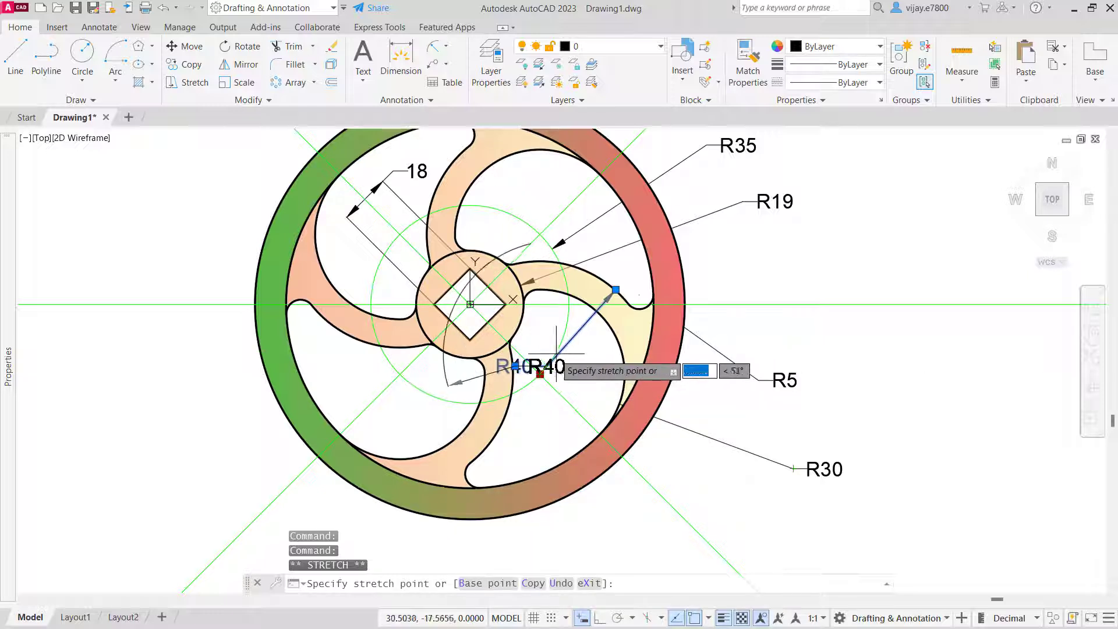
{"action": "key", "text": "Escape"}
{"action": "left_click", "coordinate": [515, 365]}
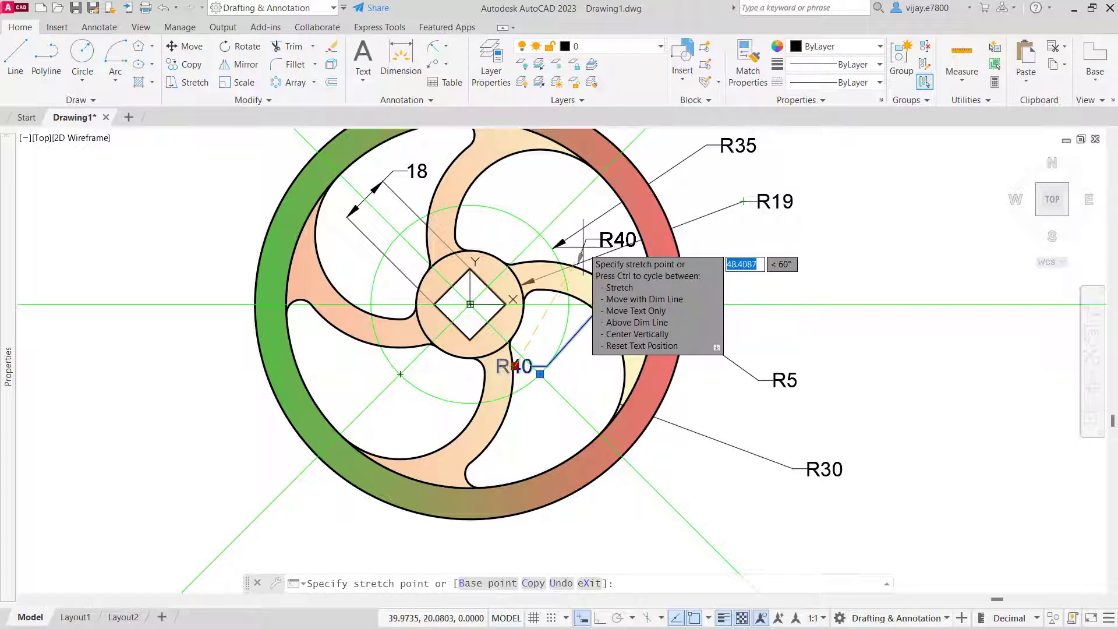
{"action": "key", "text": "Escape"}
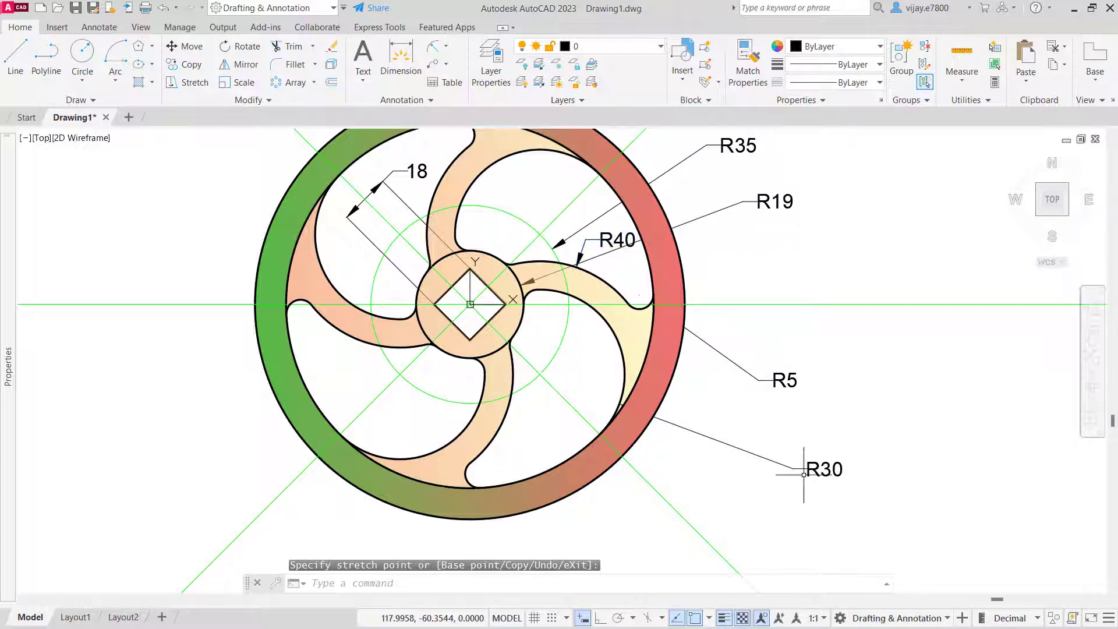
{"action": "key", "text": "Escape"}
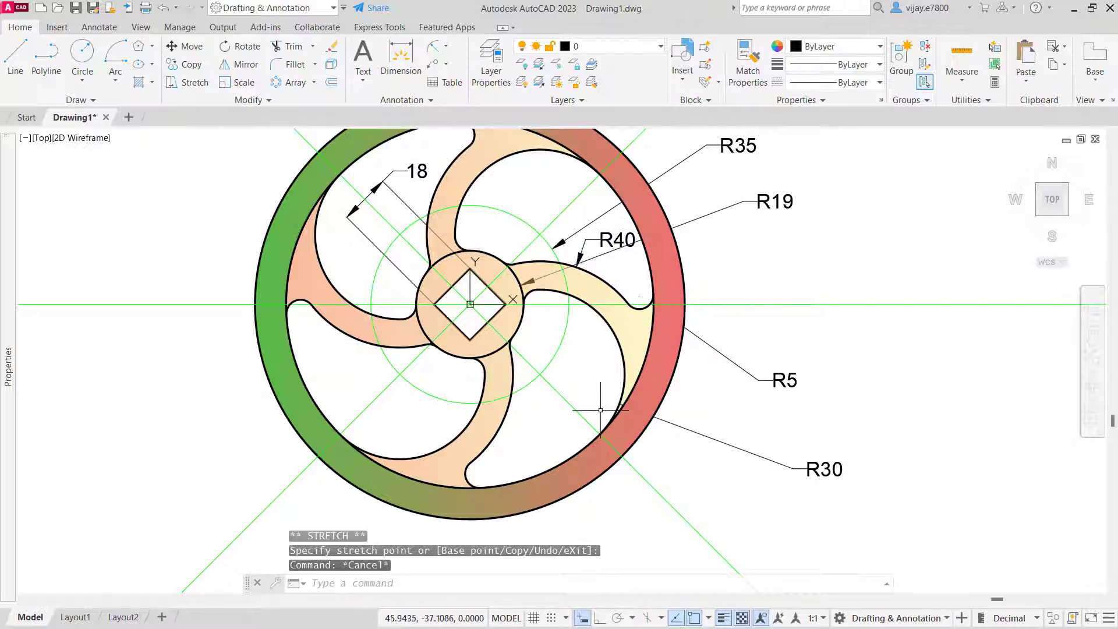
Step: Add a radius dimension to the right edge of the lower arm, then delete the R40 dimension above the right-hand arm
{"action": "left_click", "coordinate": [436, 48]}
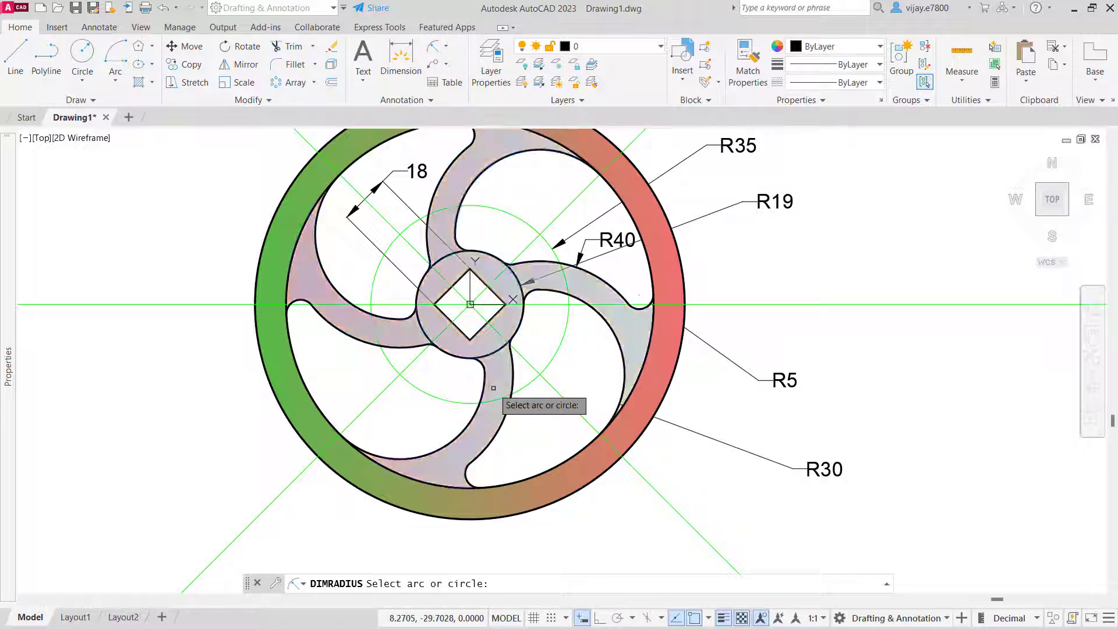
{"action": "left_click", "coordinate": [505, 418]}
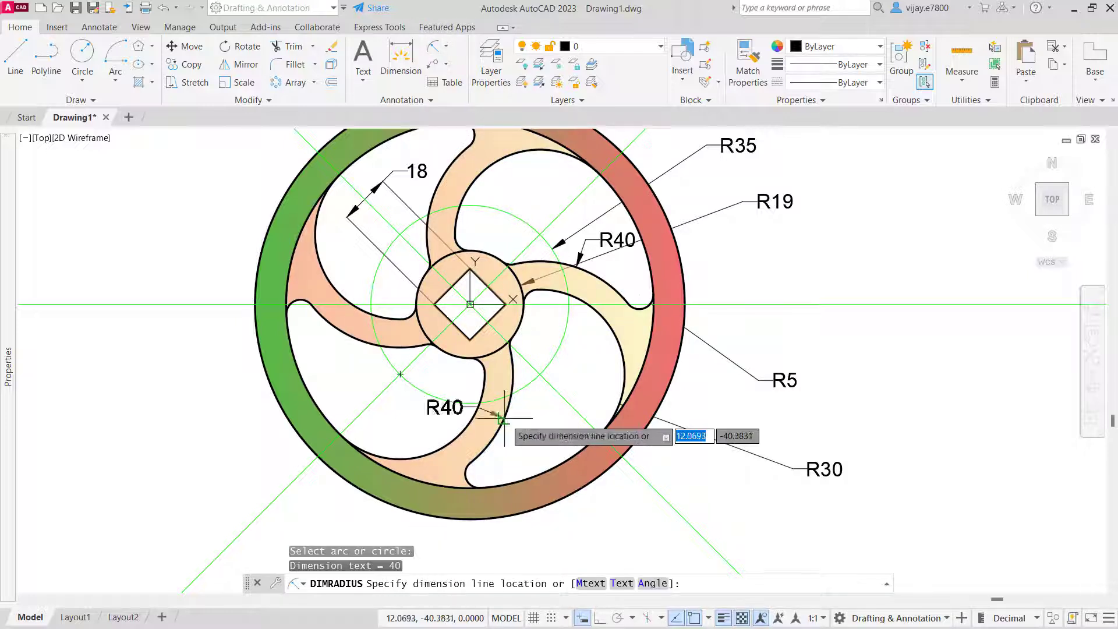
{"action": "left_click", "coordinate": [550, 403]}
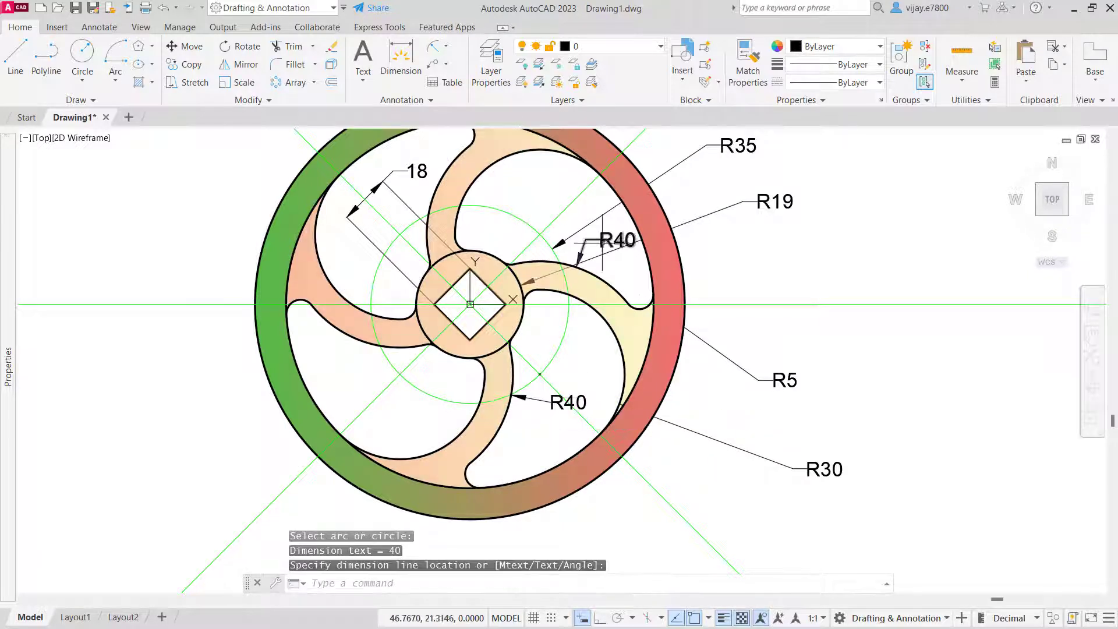
{"action": "key", "text": "Delete"}
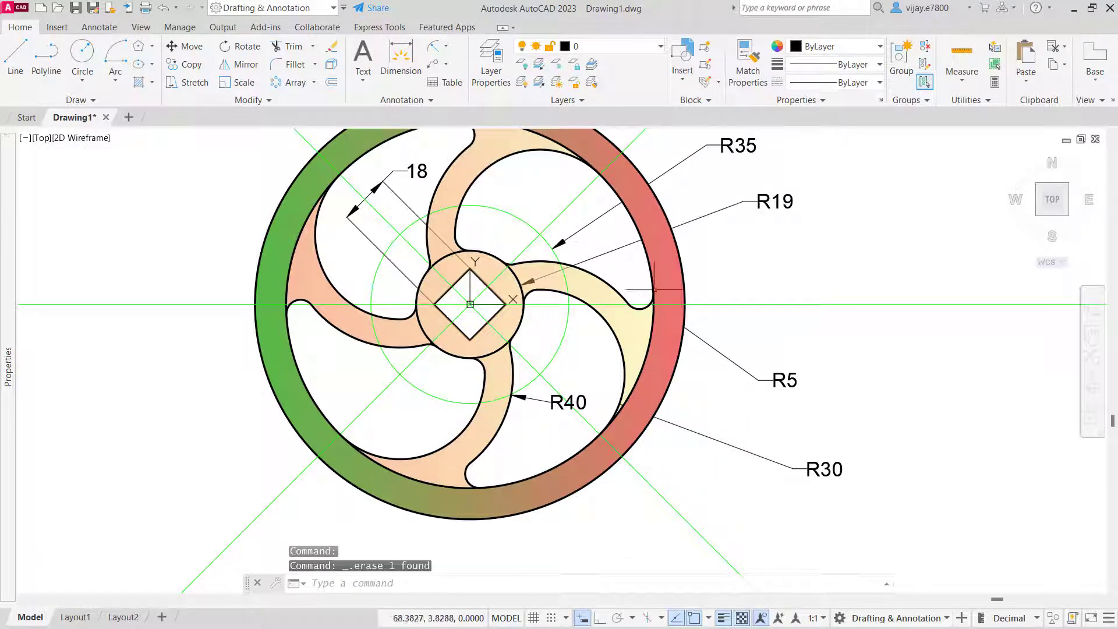
Step: Trim the horizontal and diagonal green construction lines outside the wheel's outer circle, using fence selections around it
{"action": "scroll", "coordinate": [816, 384], "scroll_direction": "down", "scroll_amount": 5}
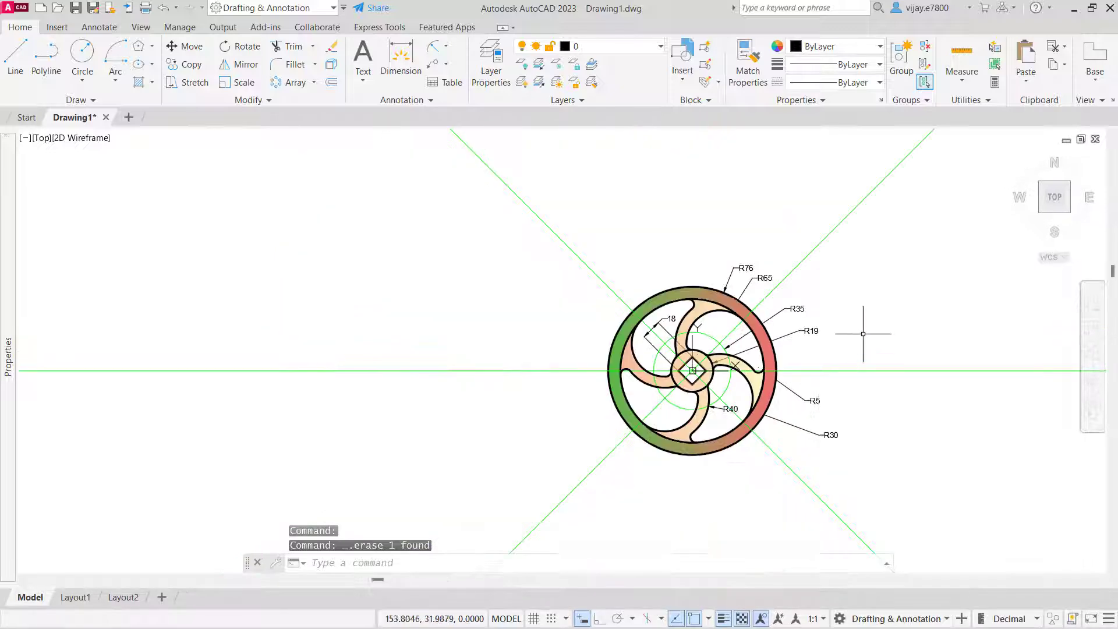
{"action": "scroll", "coordinate": [860, 324], "scroll_direction": "up", "scroll_amount": 3}
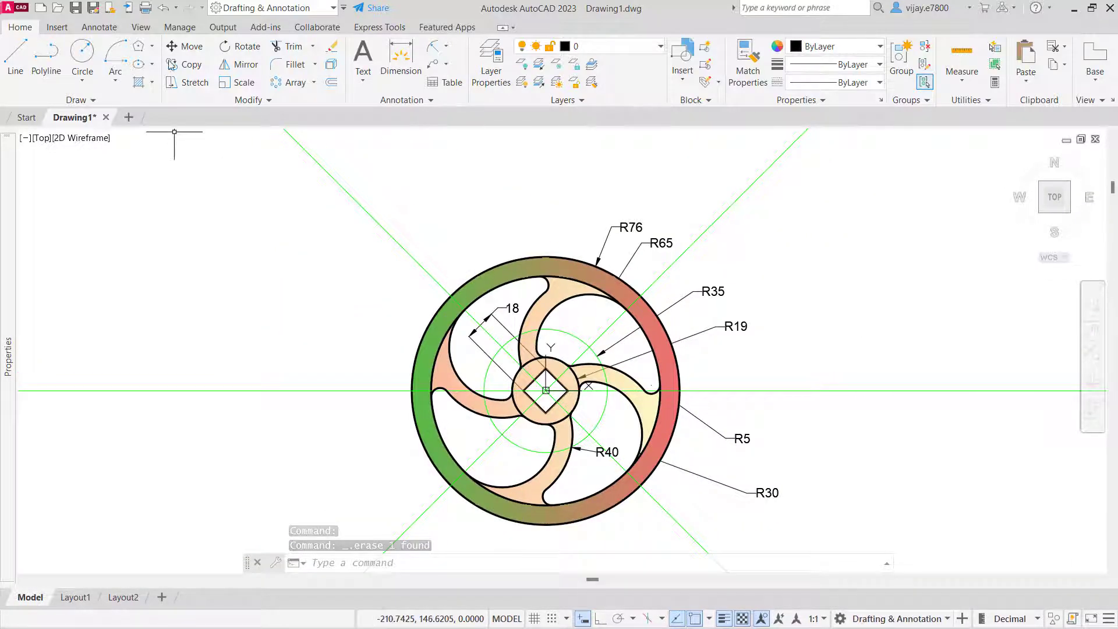
{"action": "left_click", "coordinate": [289, 52]}
{"action": "left_click", "coordinate": [937, 453]}
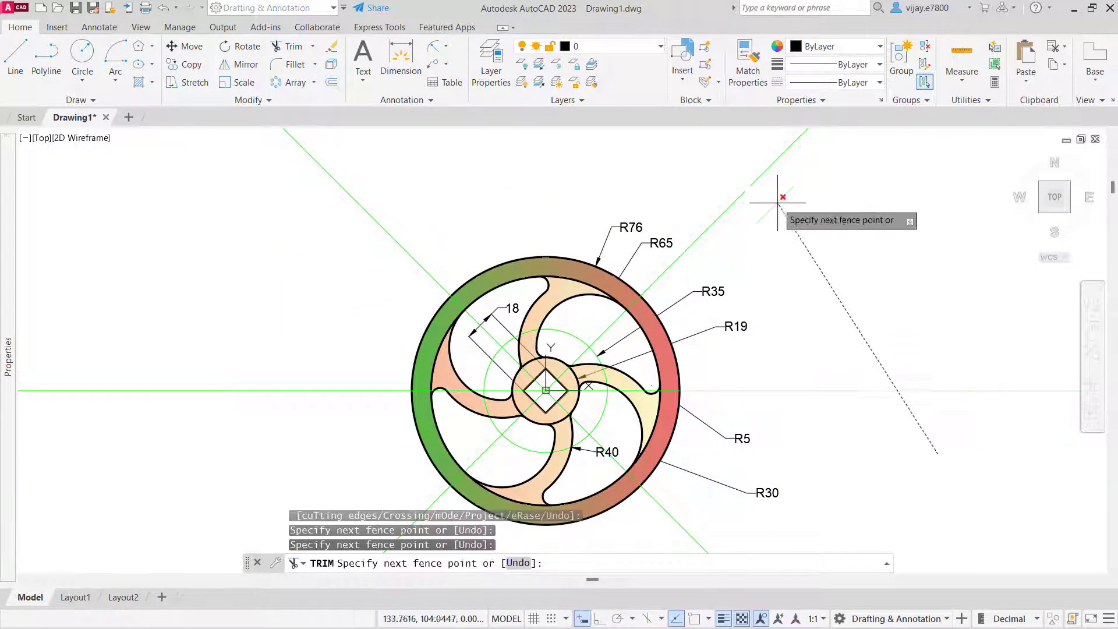
{"action": "left_click", "coordinate": [748, 175]}
{"action": "left_click", "coordinate": [391, 200]}
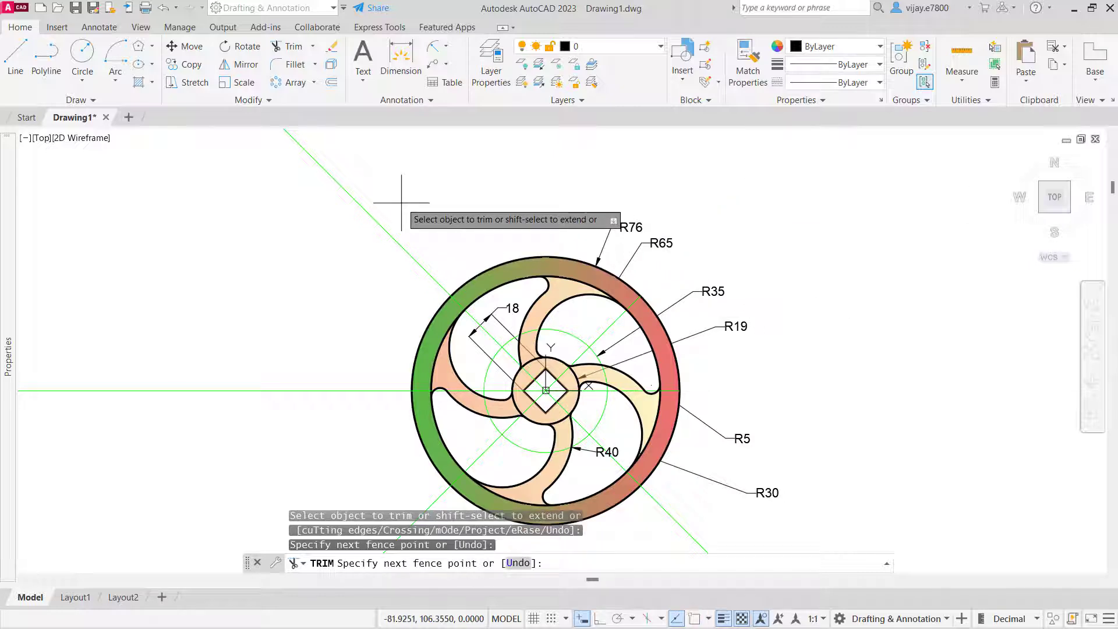
{"action": "left_click", "coordinate": [171, 447]}
{"action": "key", "text": "Return"}
{"action": "scroll", "coordinate": [864, 339], "scroll_direction": "up", "scroll_amount": 2}
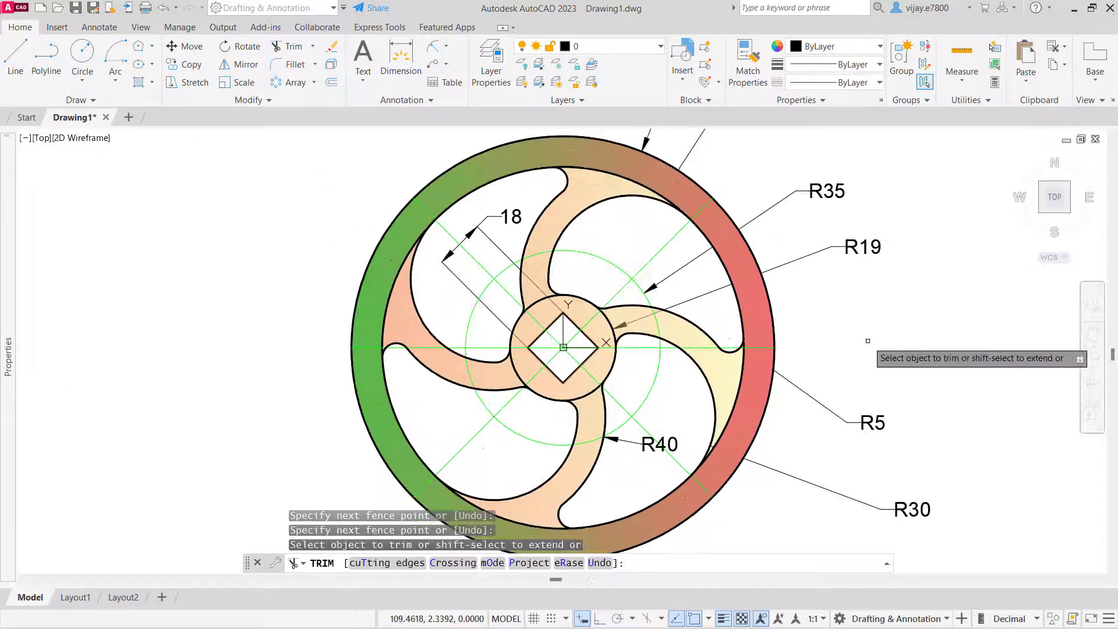
{"action": "scroll", "coordinate": [918, 323], "scroll_direction": "down", "scroll_amount": 3}
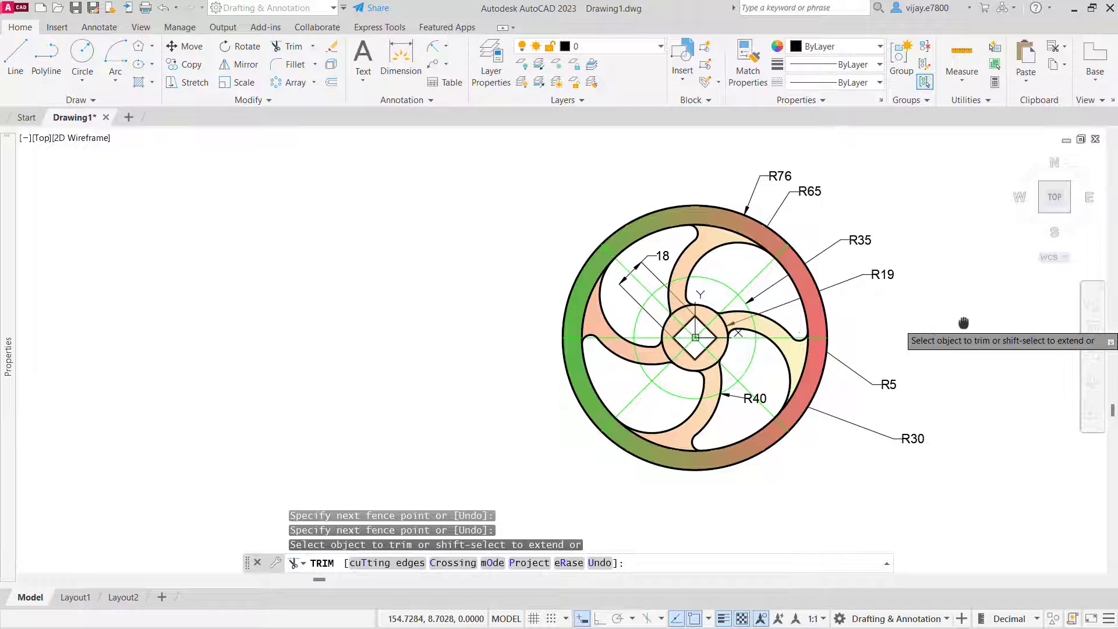